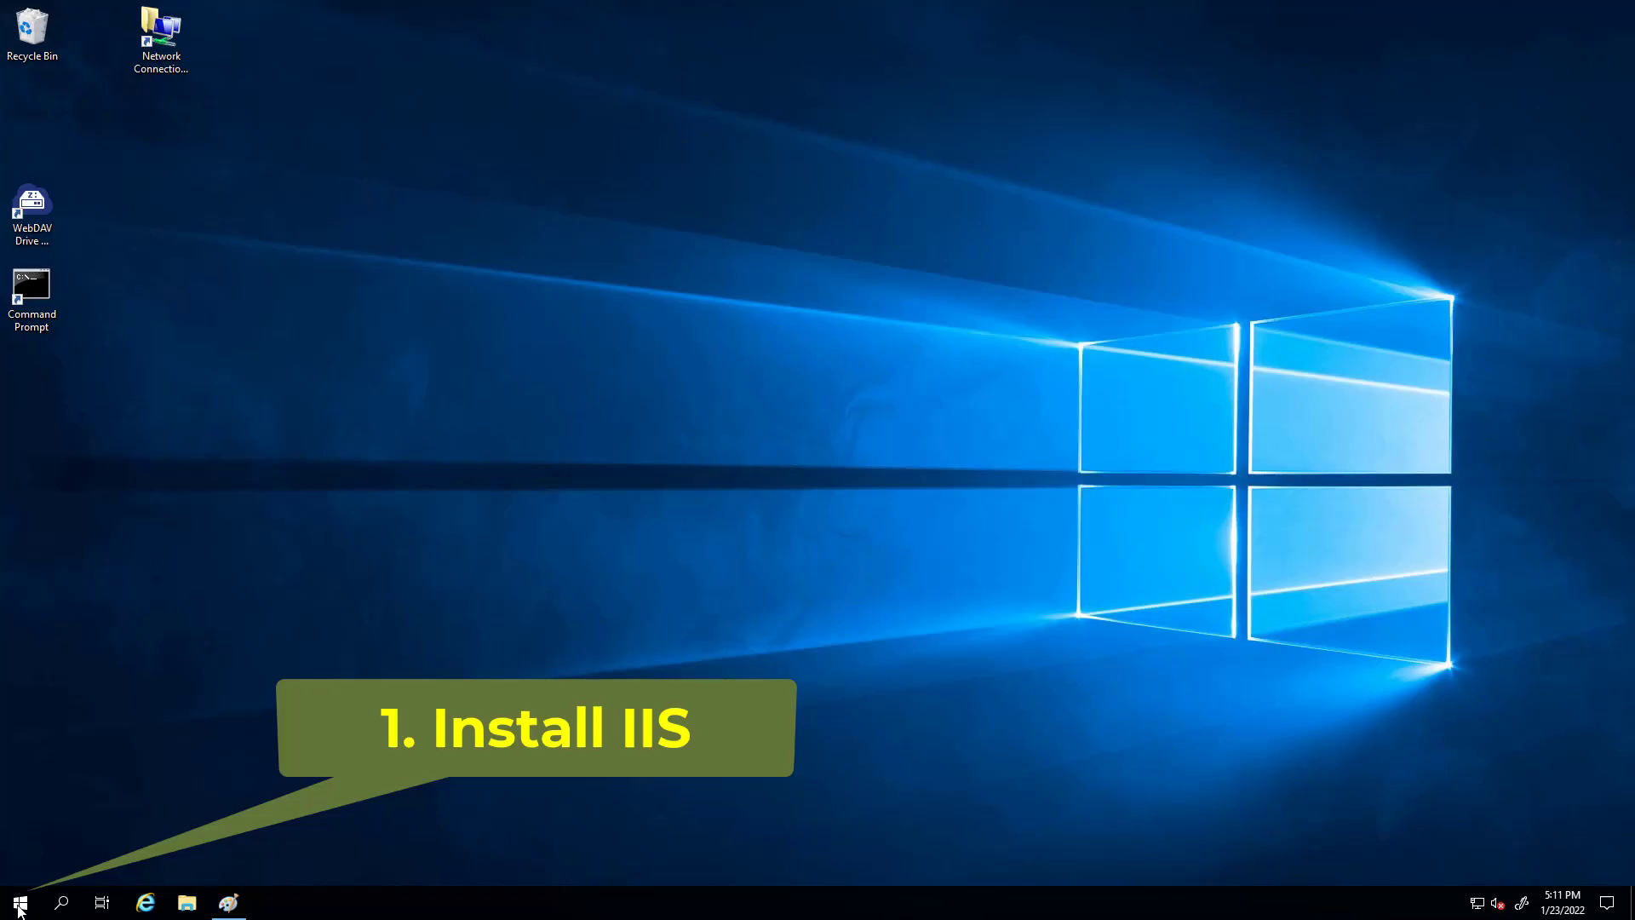
# - Launch Server Manager and start the Add Roles and Features wizard
pyautogui.click(19, 908)
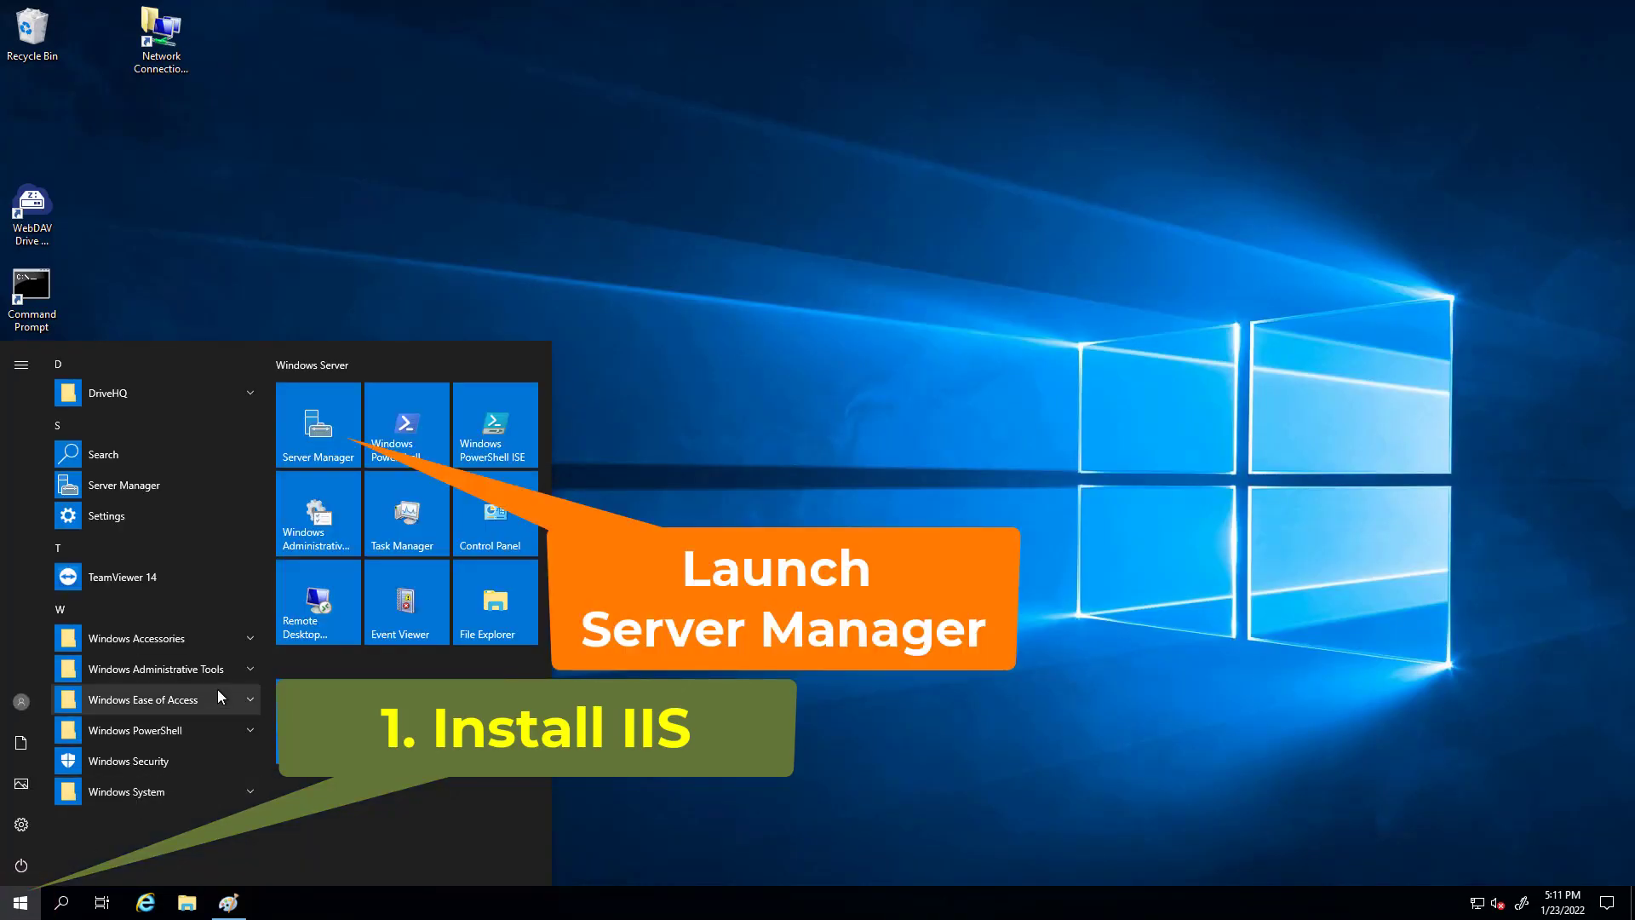
pyautogui.click(327, 421)
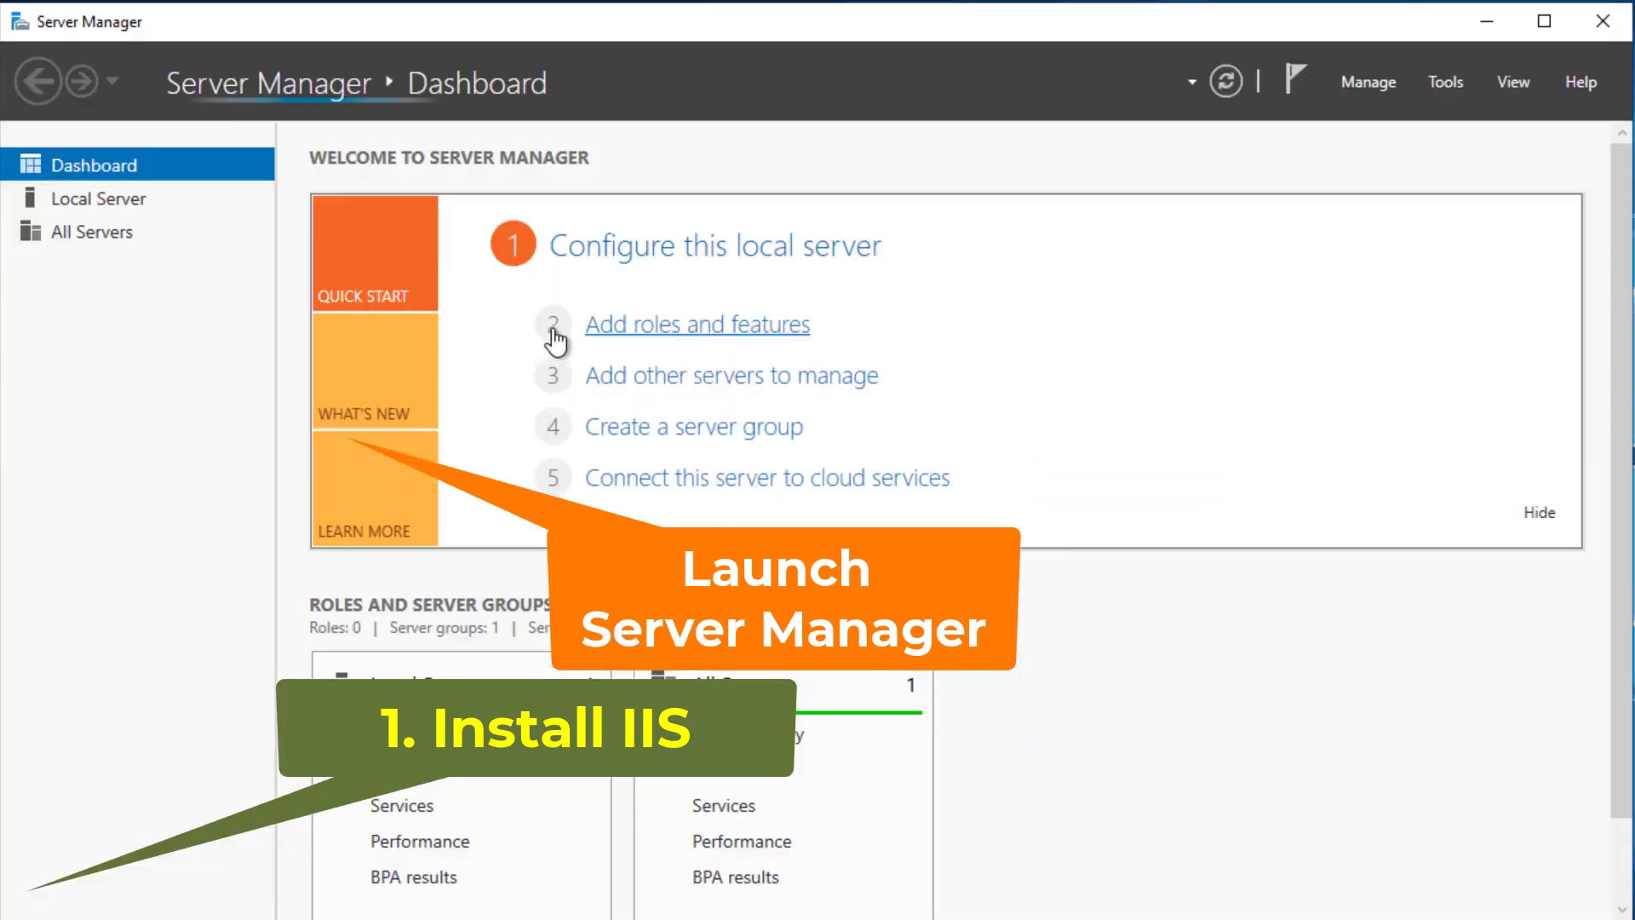
pyautogui.click(100, 195)
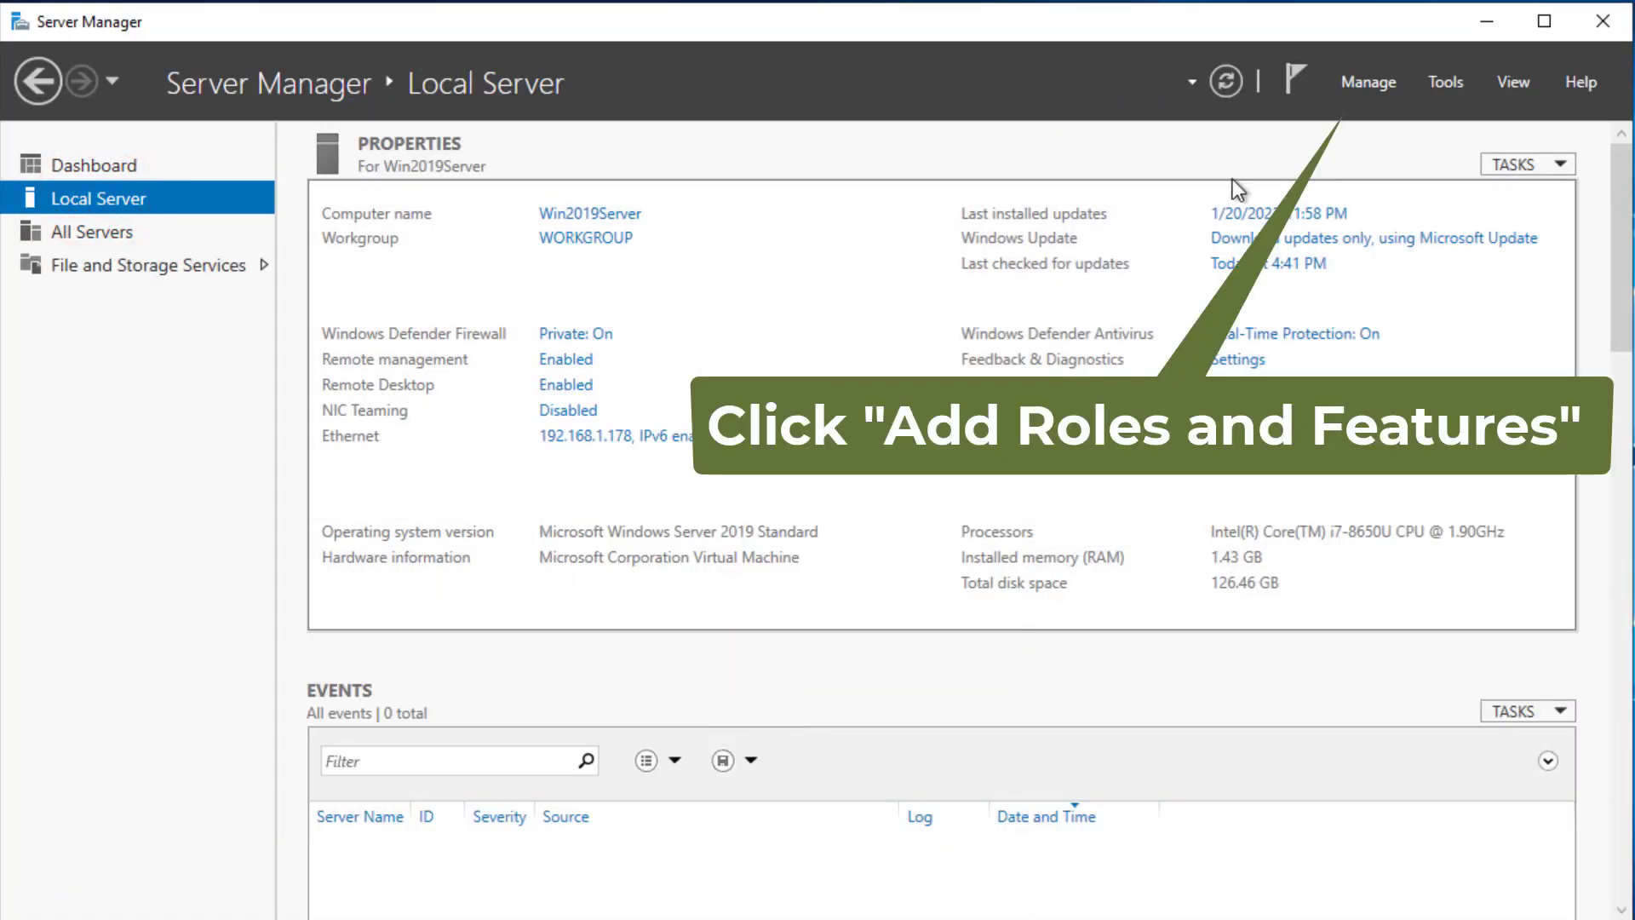
pyautogui.click(1378, 81)
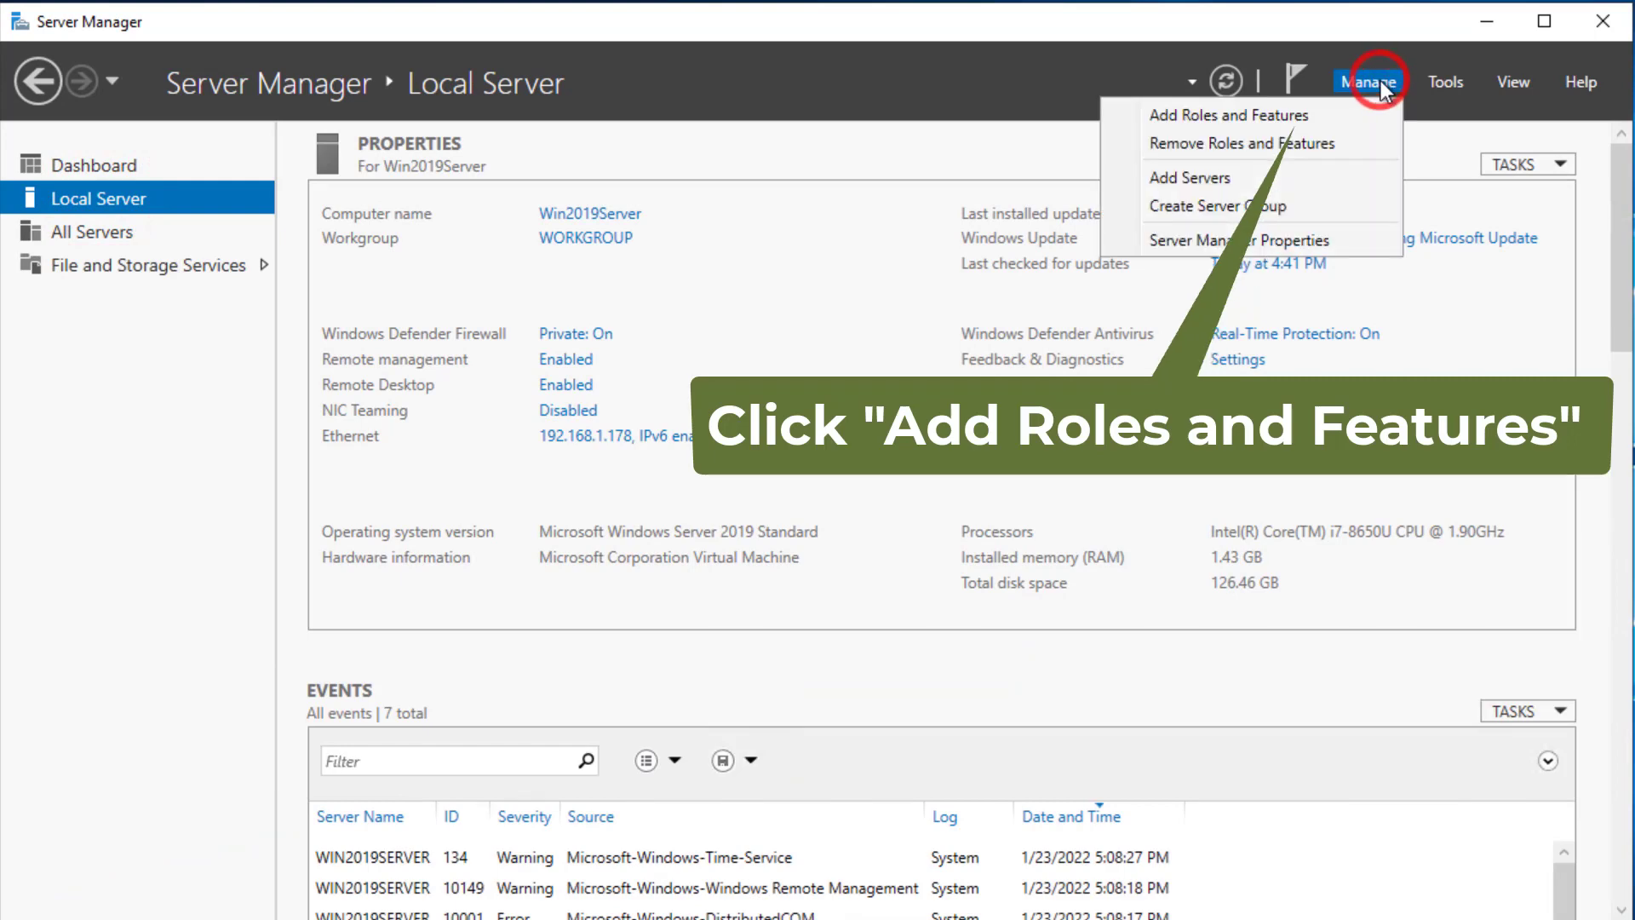
pyautogui.click(1274, 115)
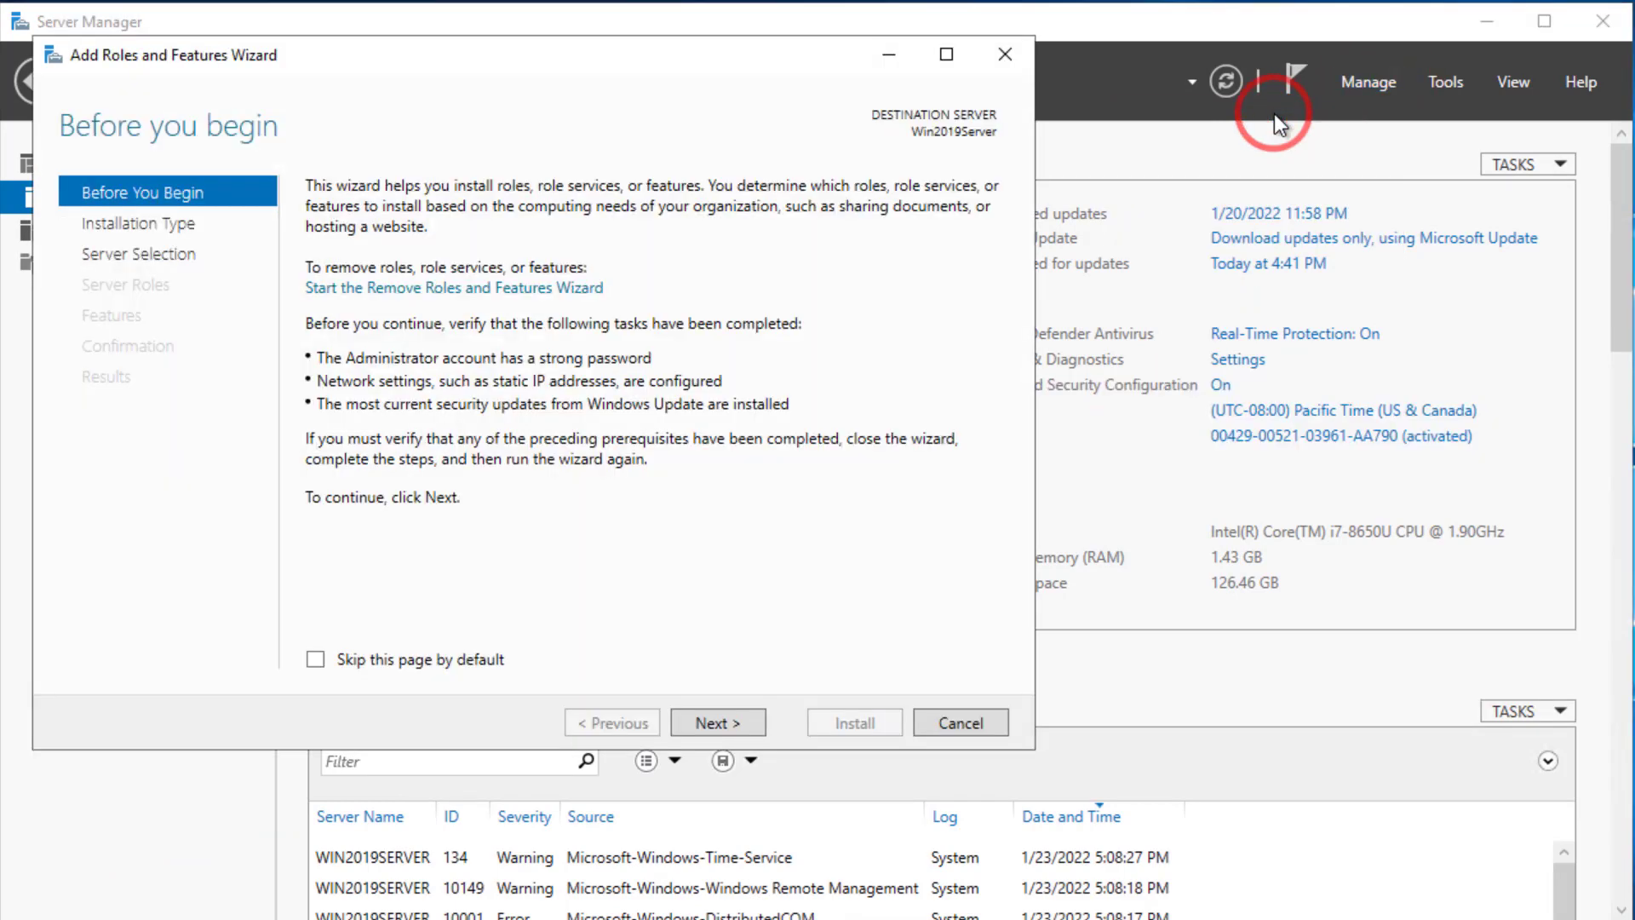
# - Advance to Server Roles and select Web Server (IIS) with its management tools
pyautogui.click(702, 725)
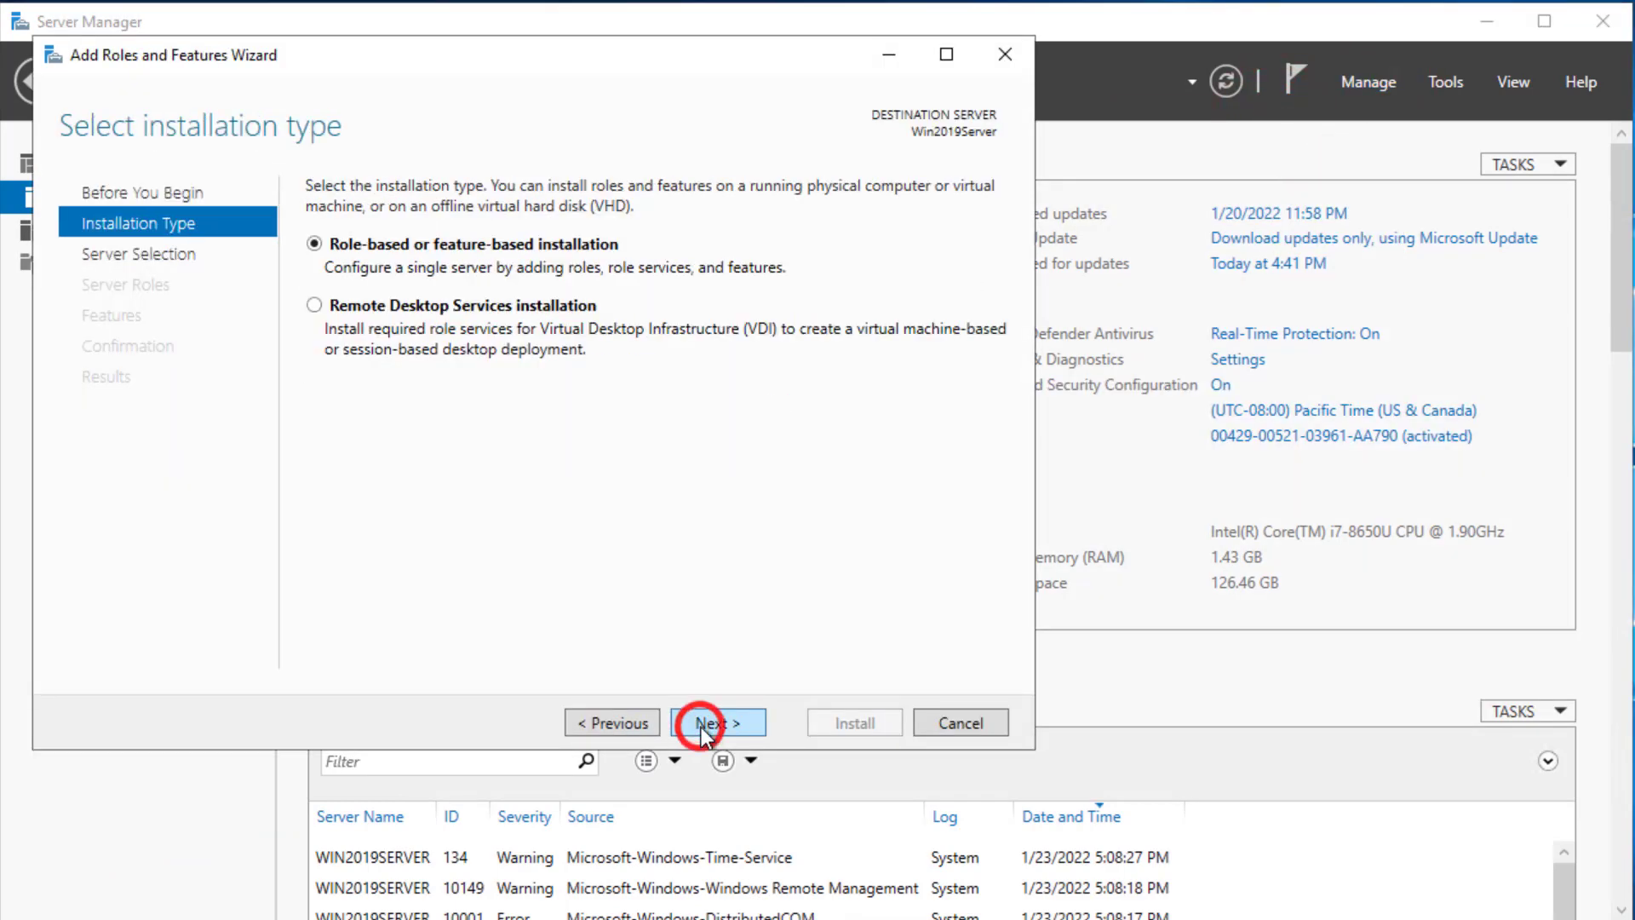
pyautogui.click(712, 725)
pyautogui.click(712, 725)
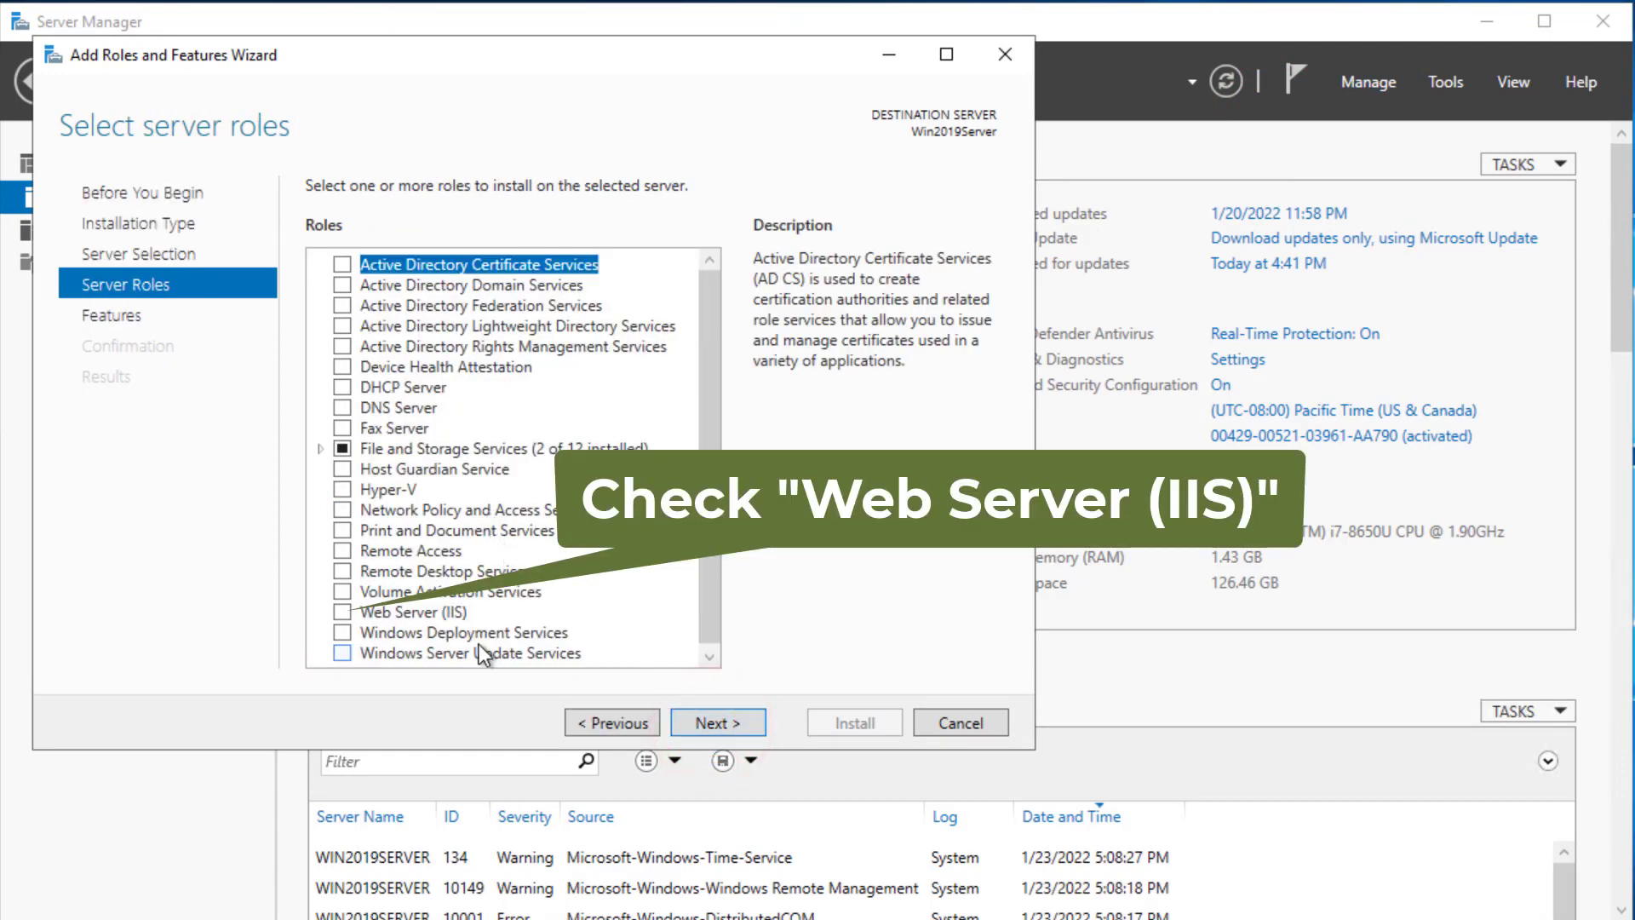
pyautogui.click(345, 612)
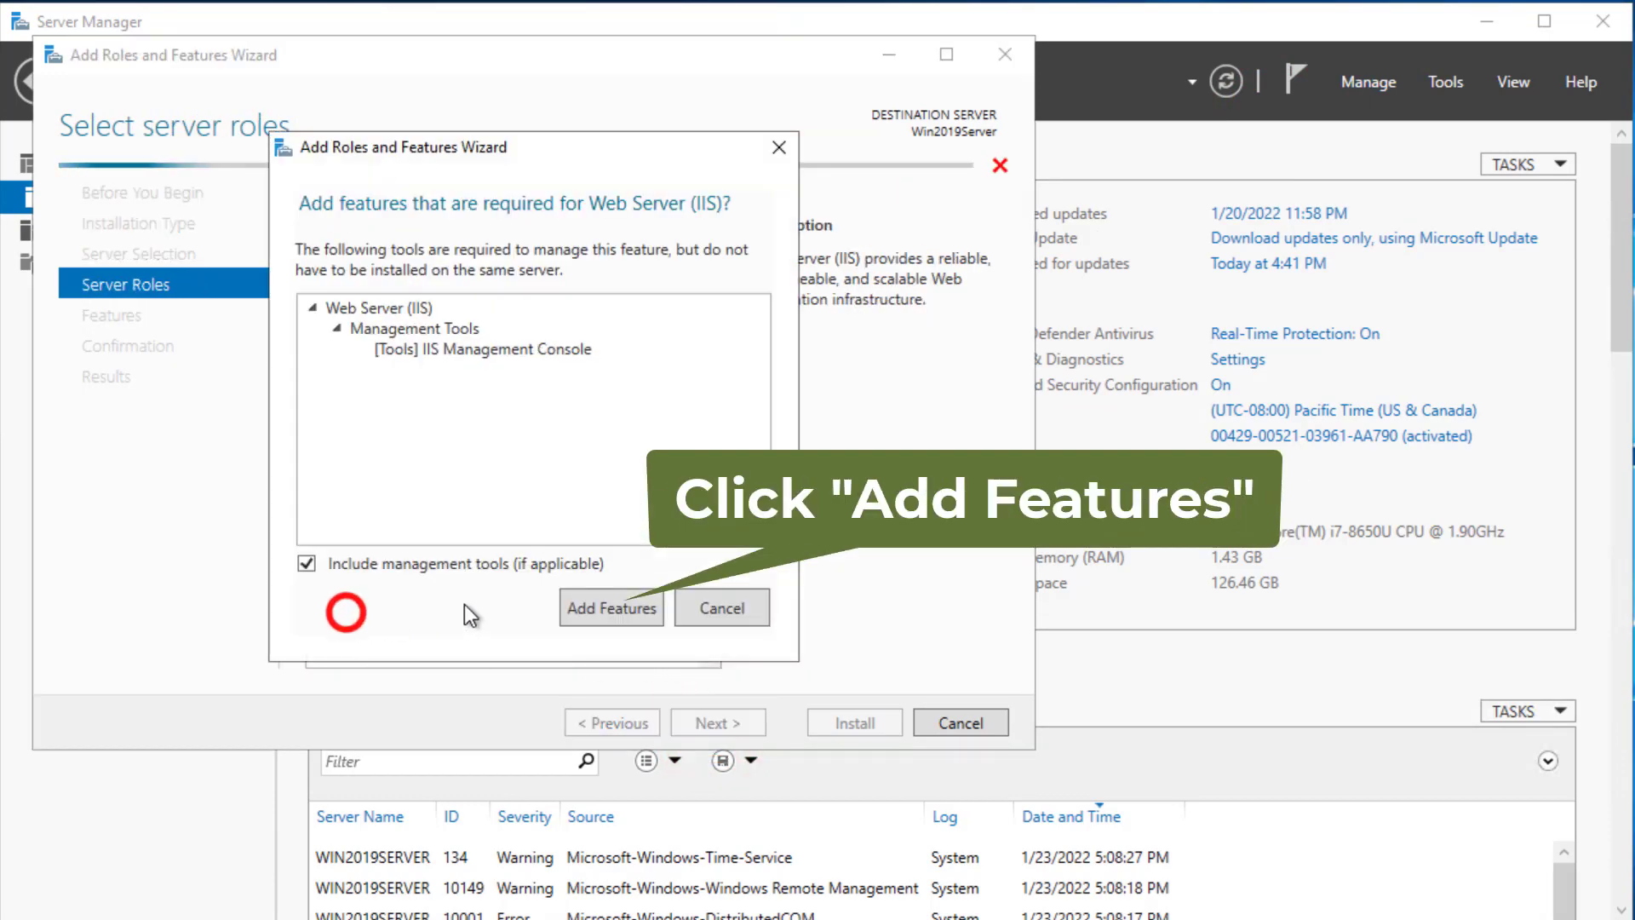
pyautogui.click(599, 611)
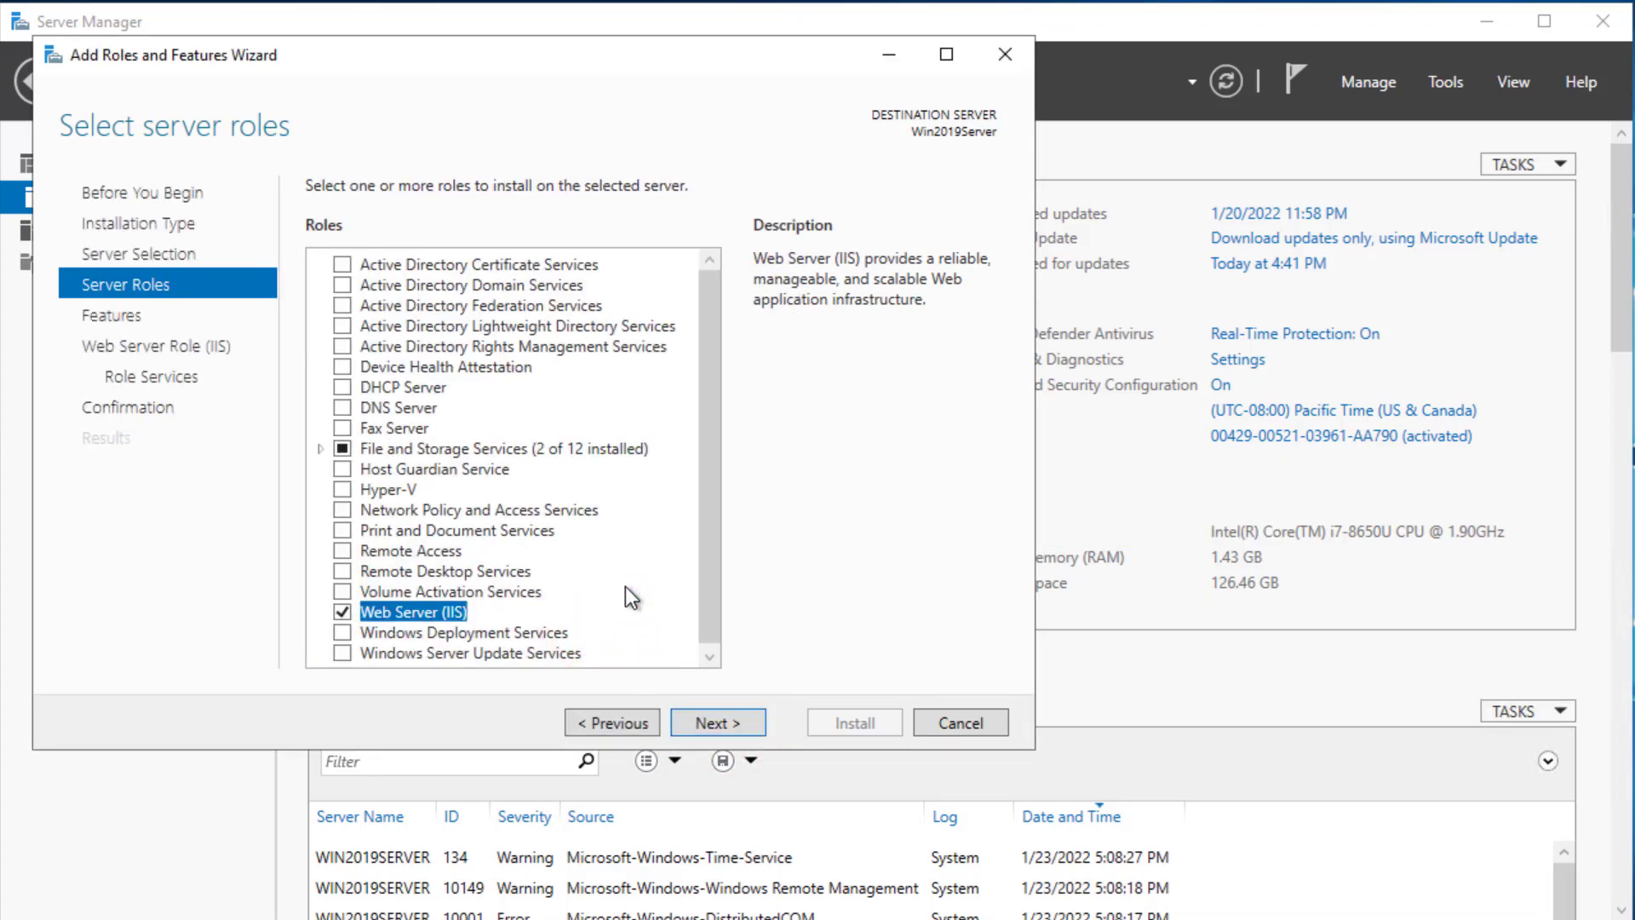
# - Proceed to IIS role services and add WebDAV Publishing and Basic Authentication
pyautogui.click(709, 724)
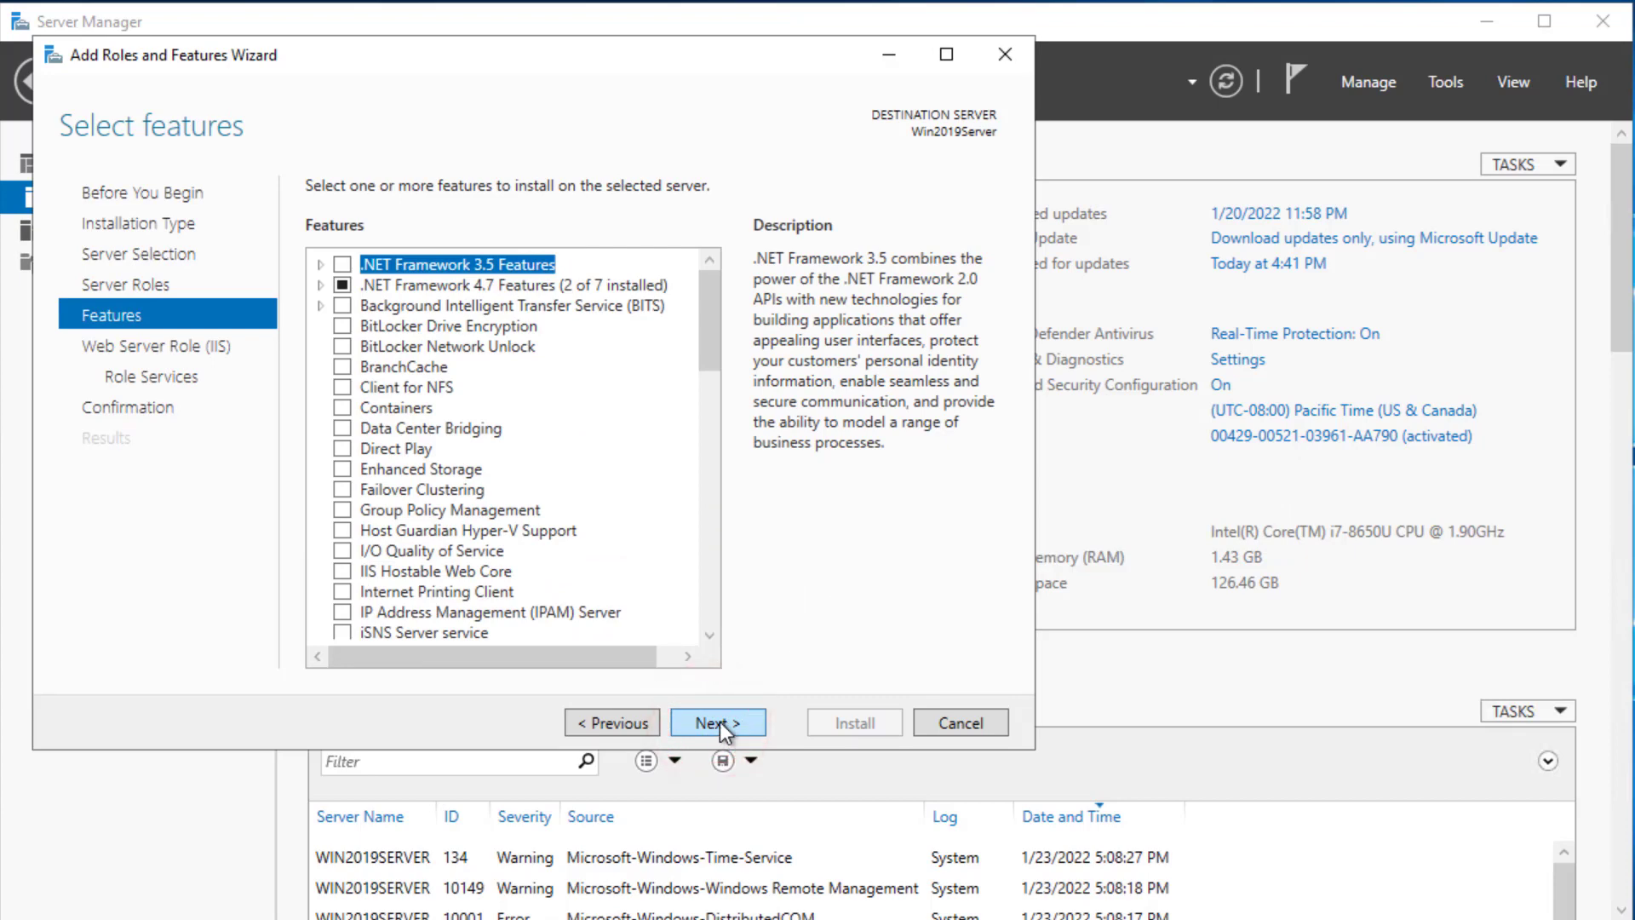
pyautogui.scroll(-10, 719, 723)
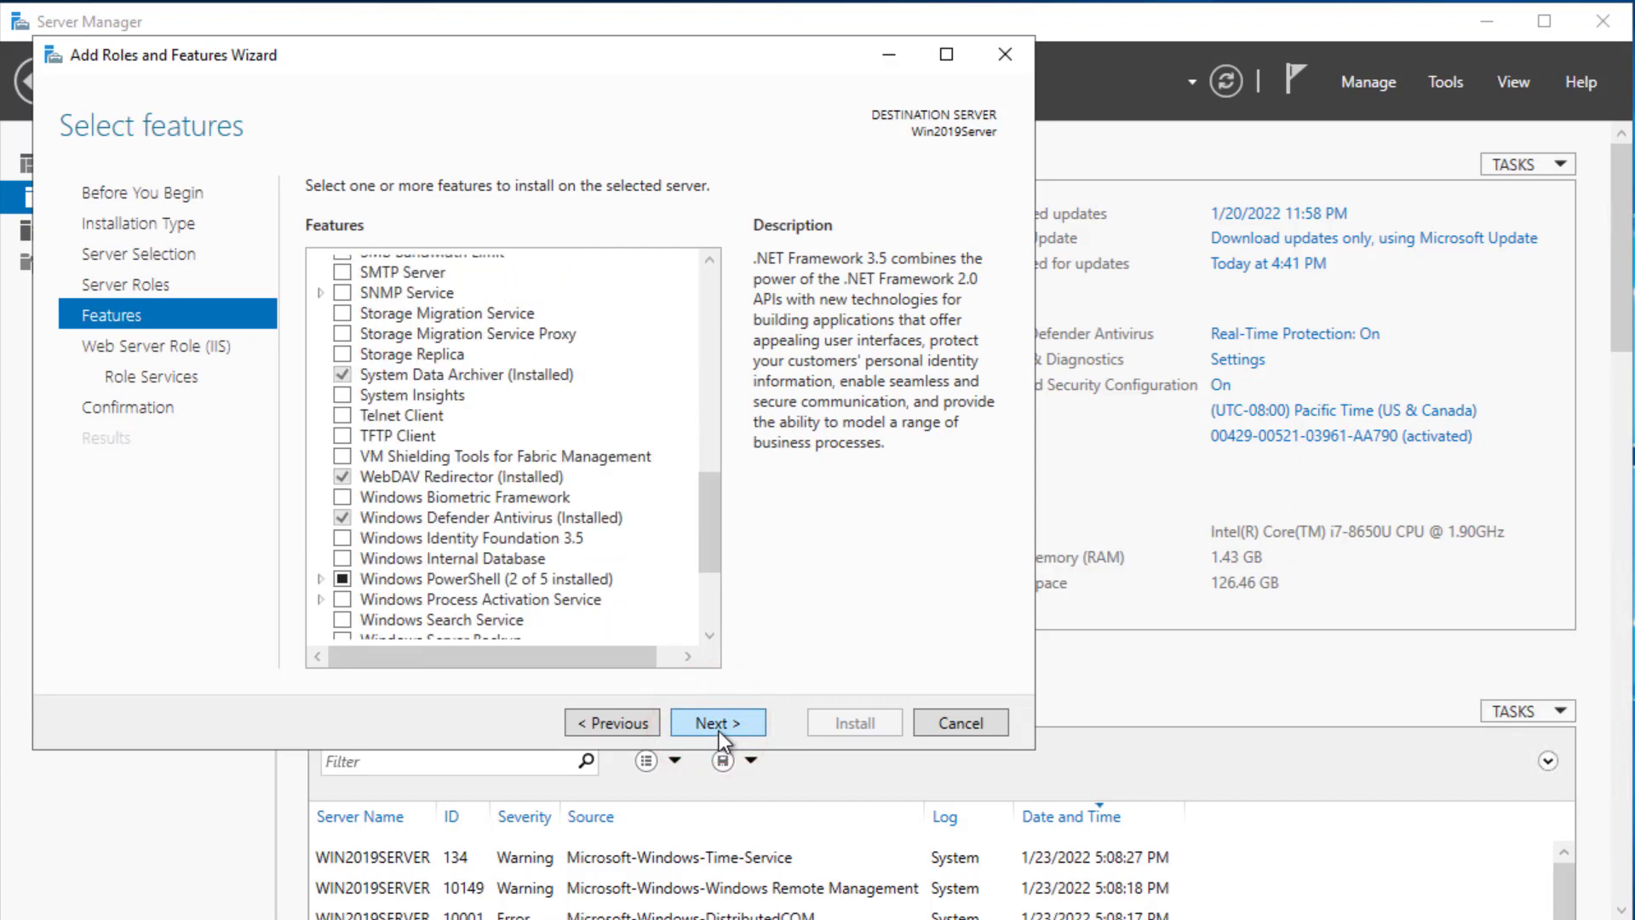
pyautogui.click(719, 728)
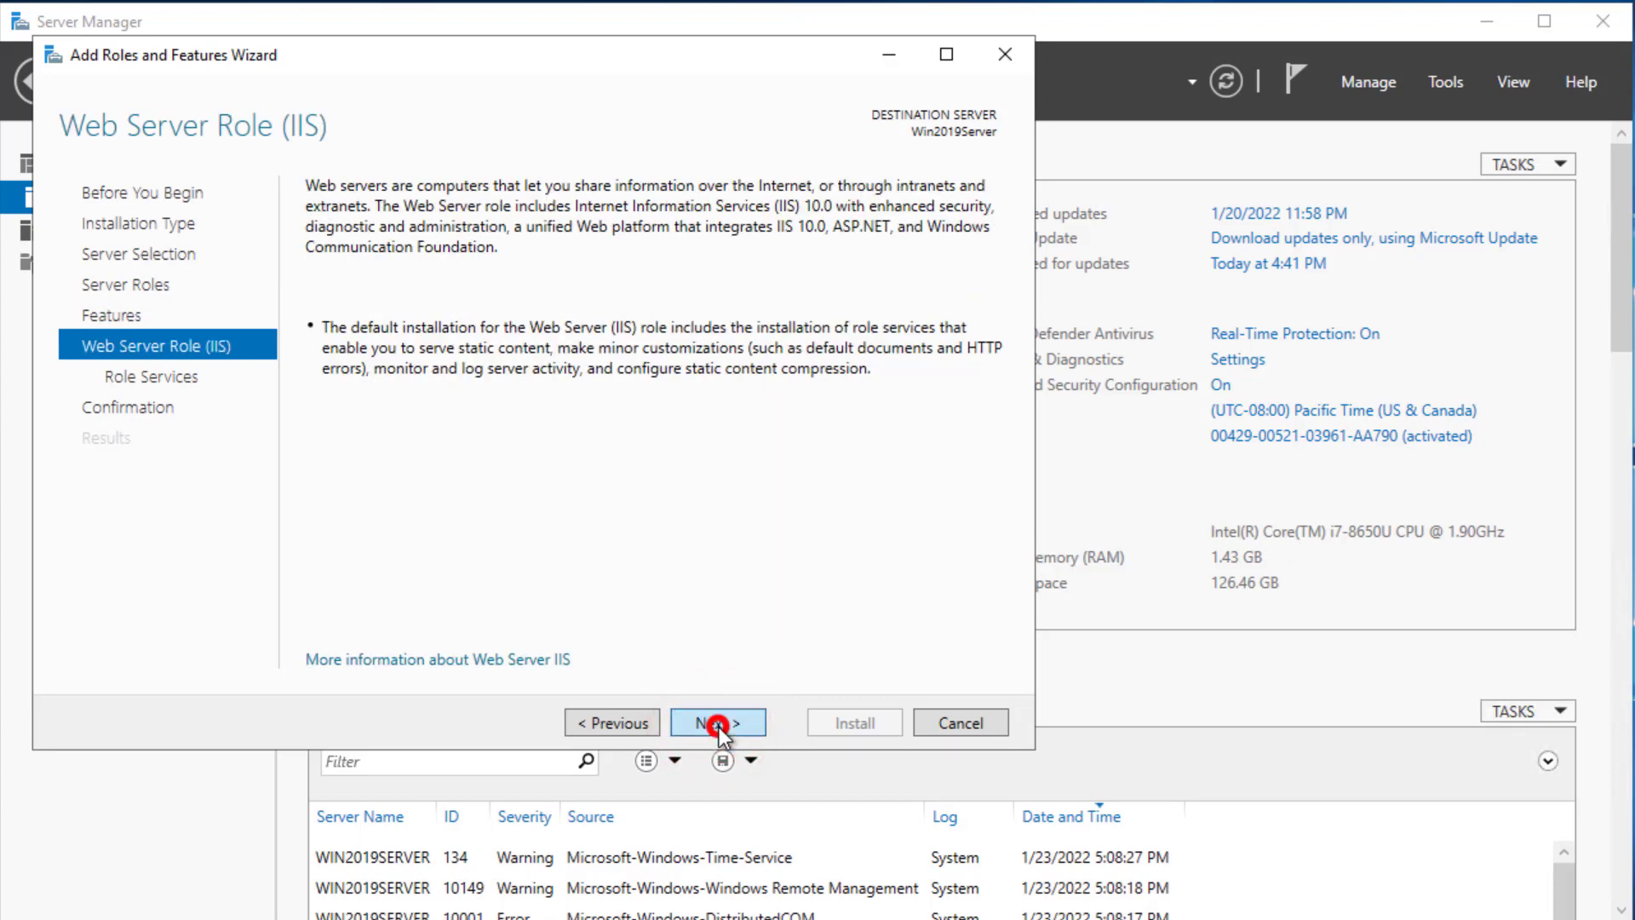
pyautogui.click(719, 724)
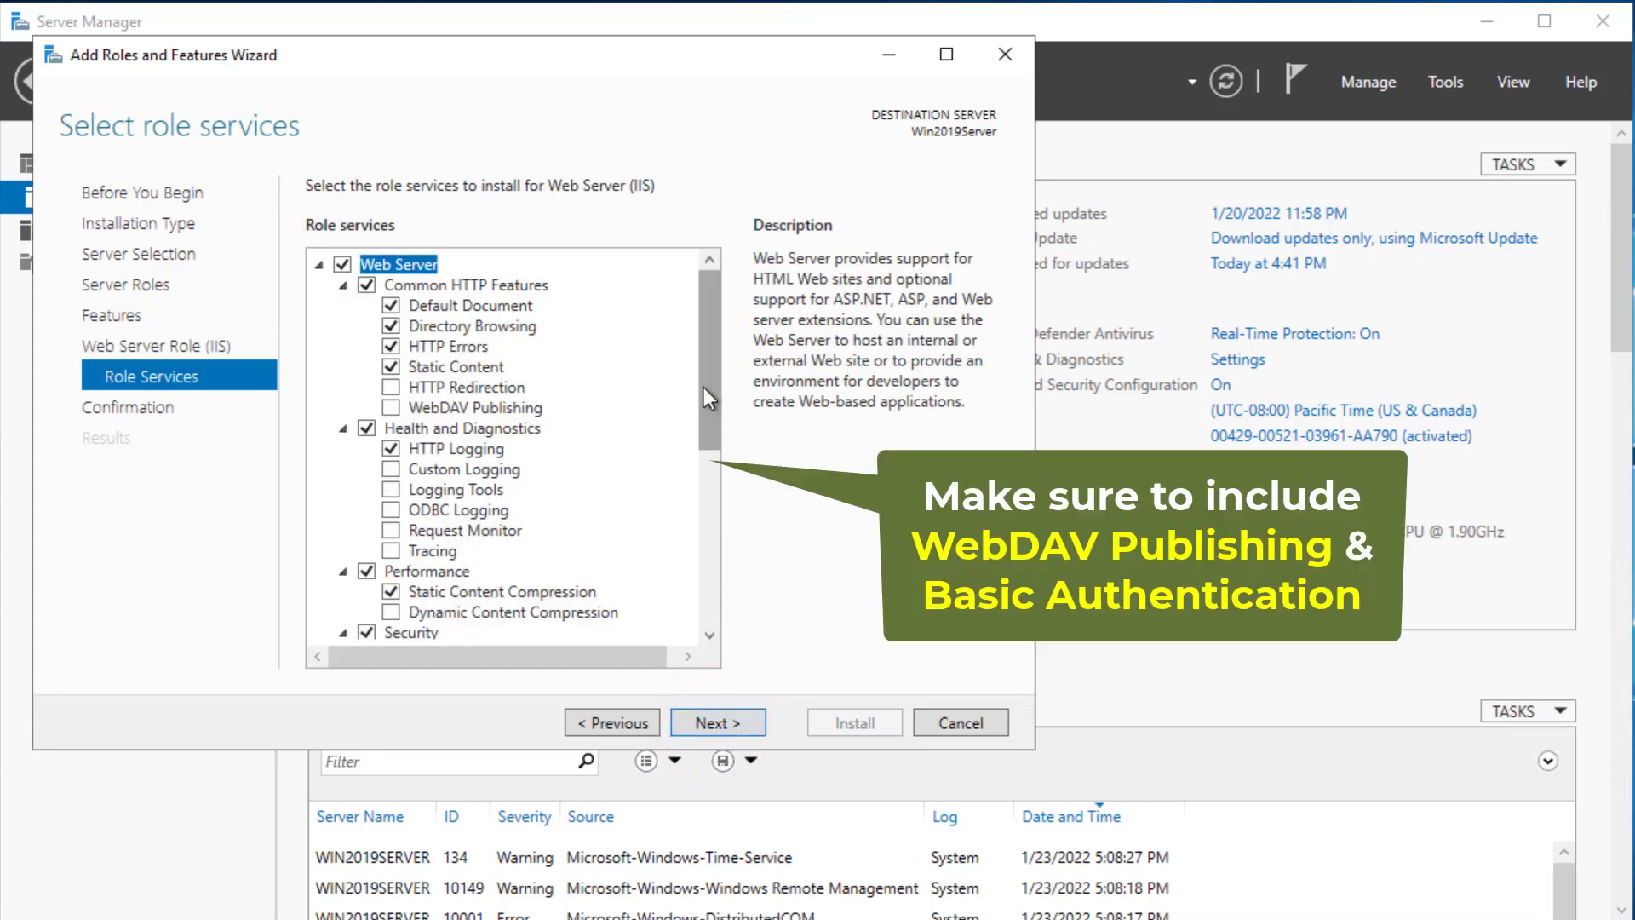
pyautogui.moveTo(703, 387); pyautogui.dragTo(704, 405)
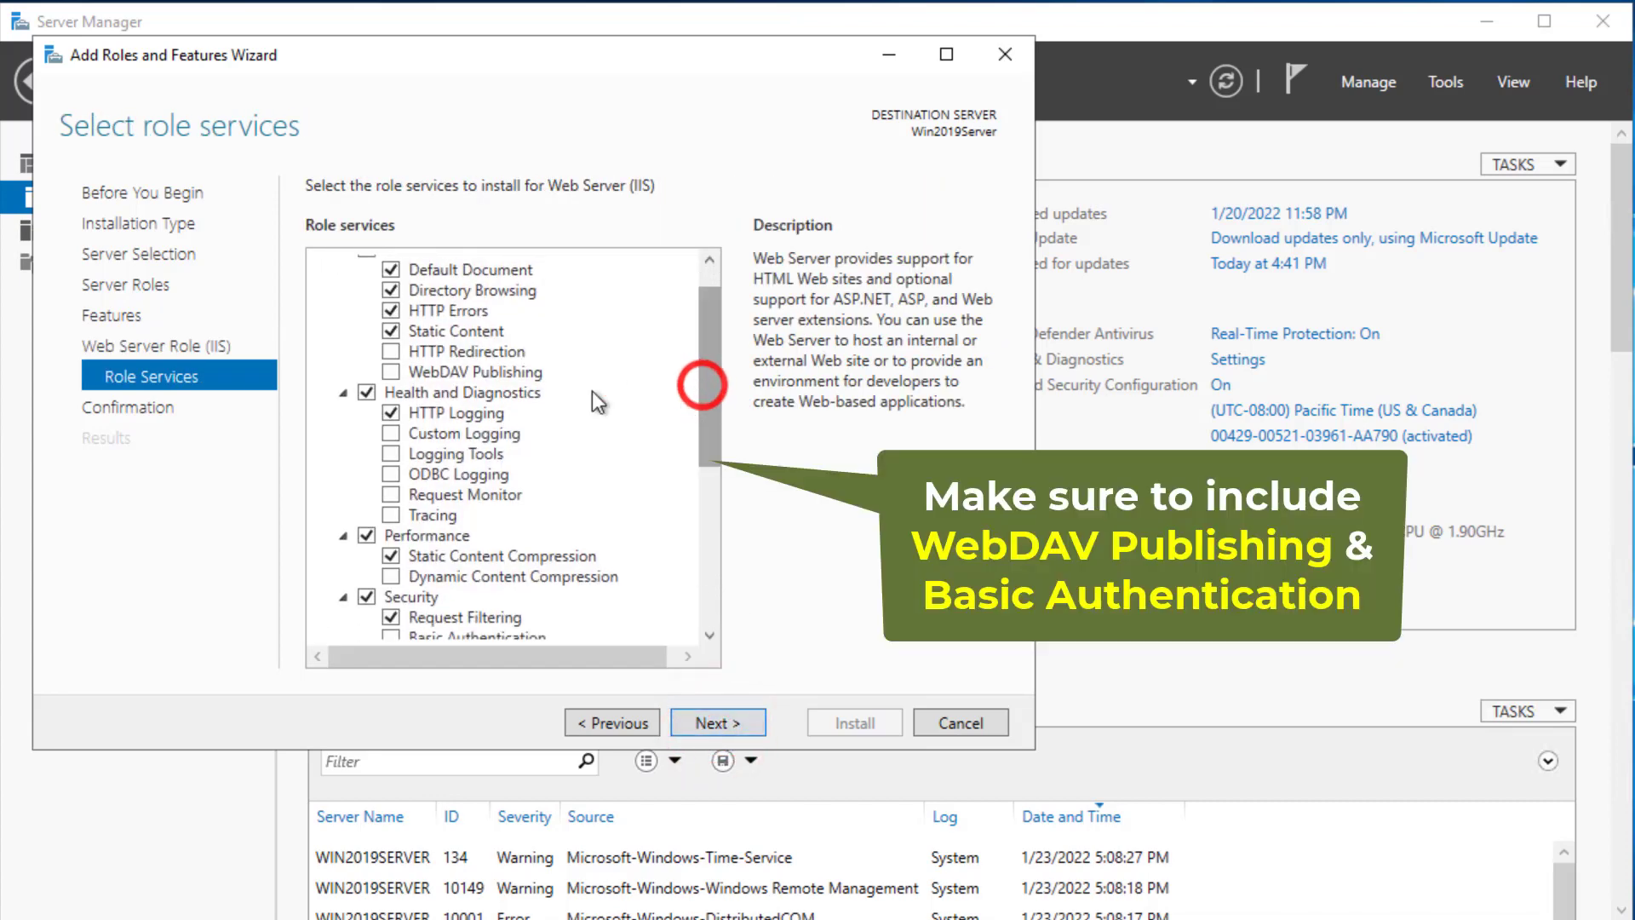
pyautogui.click(390, 371)
pyautogui.moveTo(704, 418); pyautogui.dragTo(709, 526)
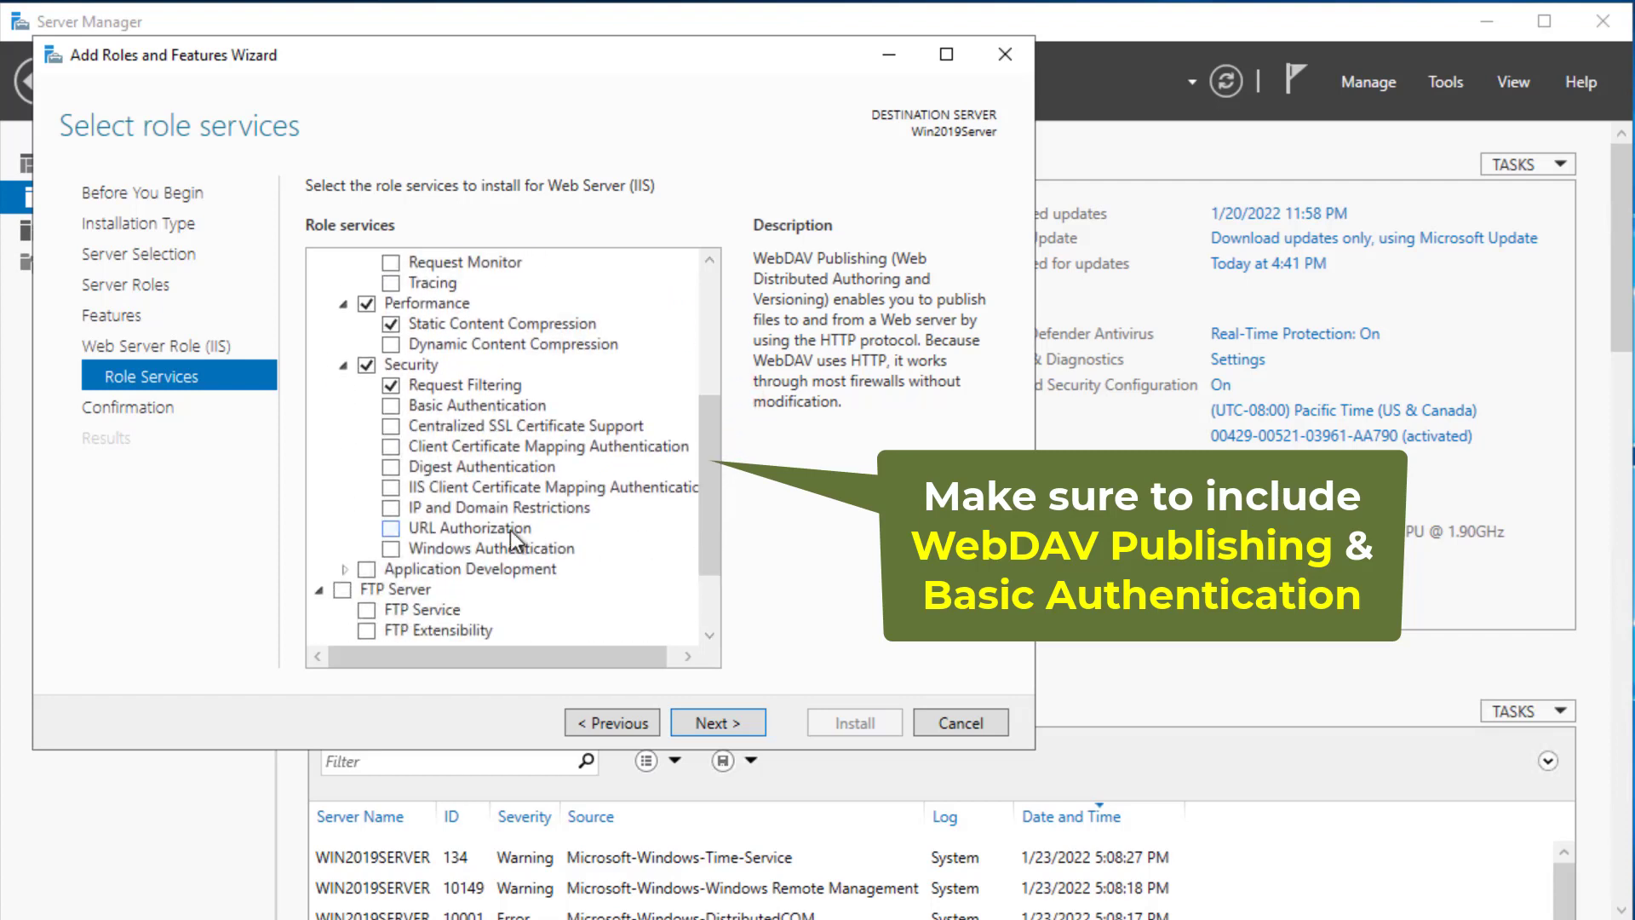
pyautogui.click(390, 407)
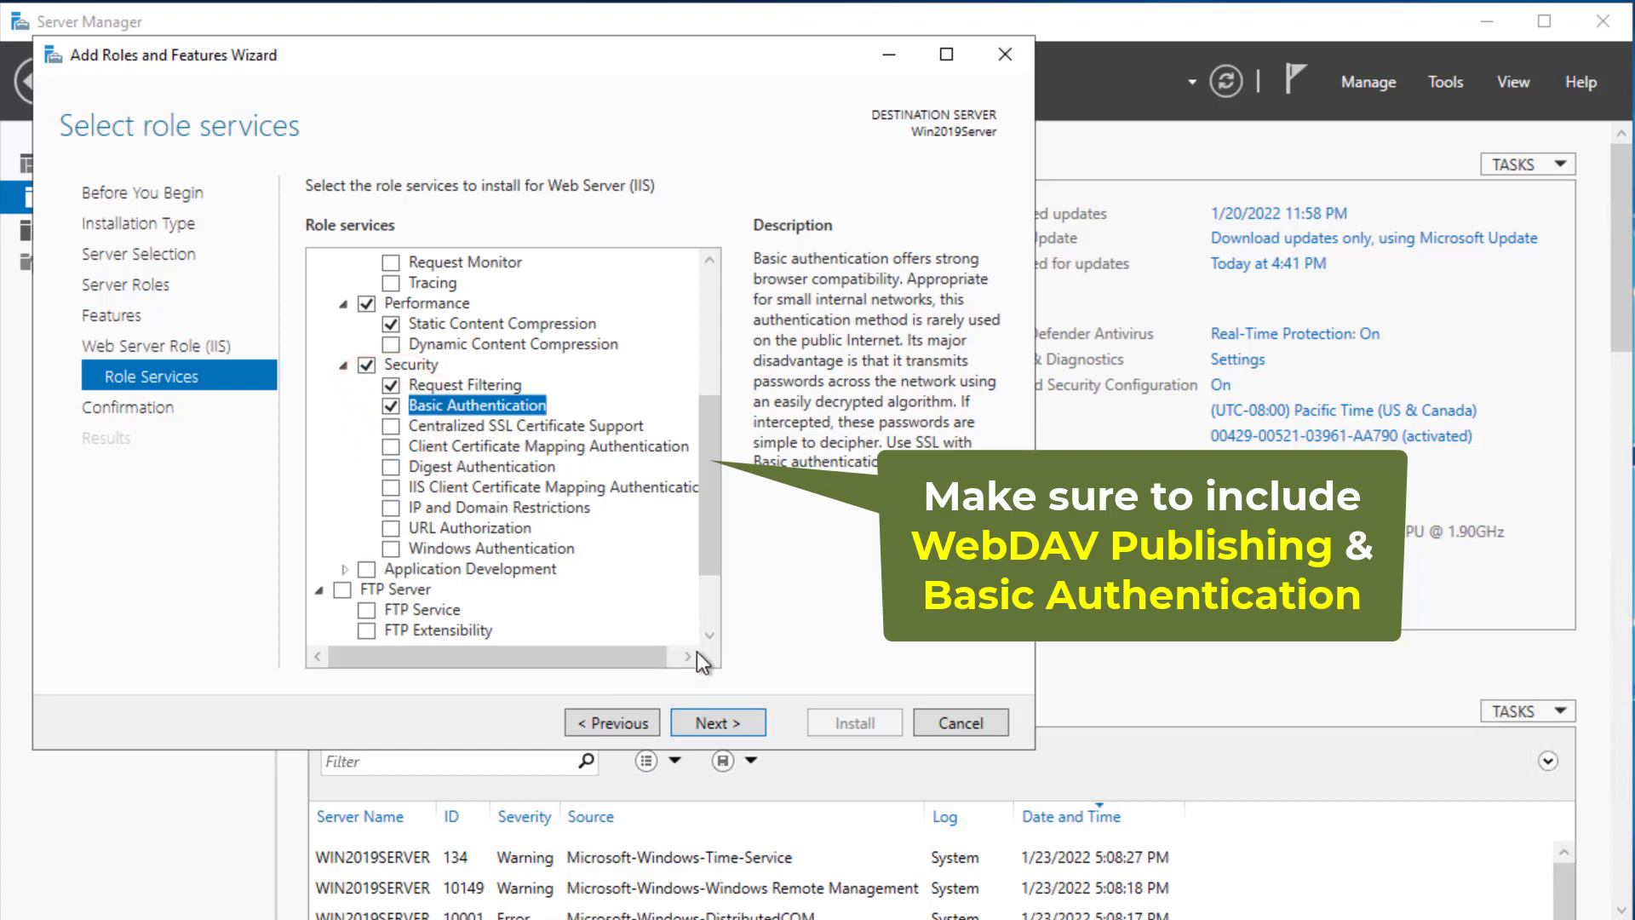
# - Confirm and run the installation, then close the finished wizard
pyautogui.click(717, 720)
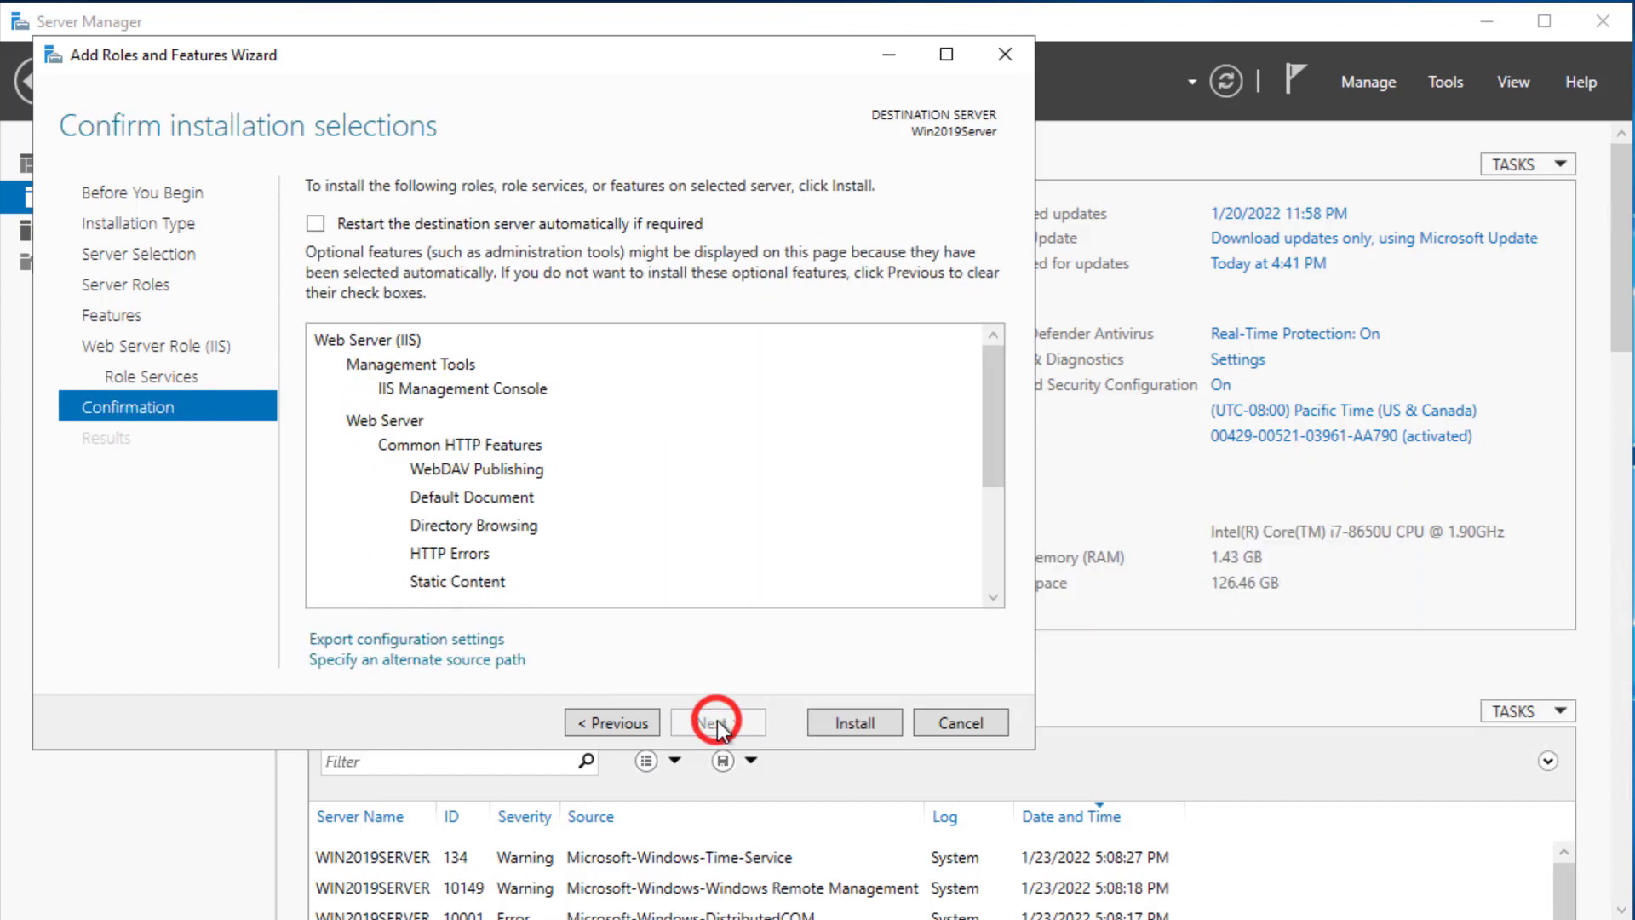
pyautogui.click(861, 723)
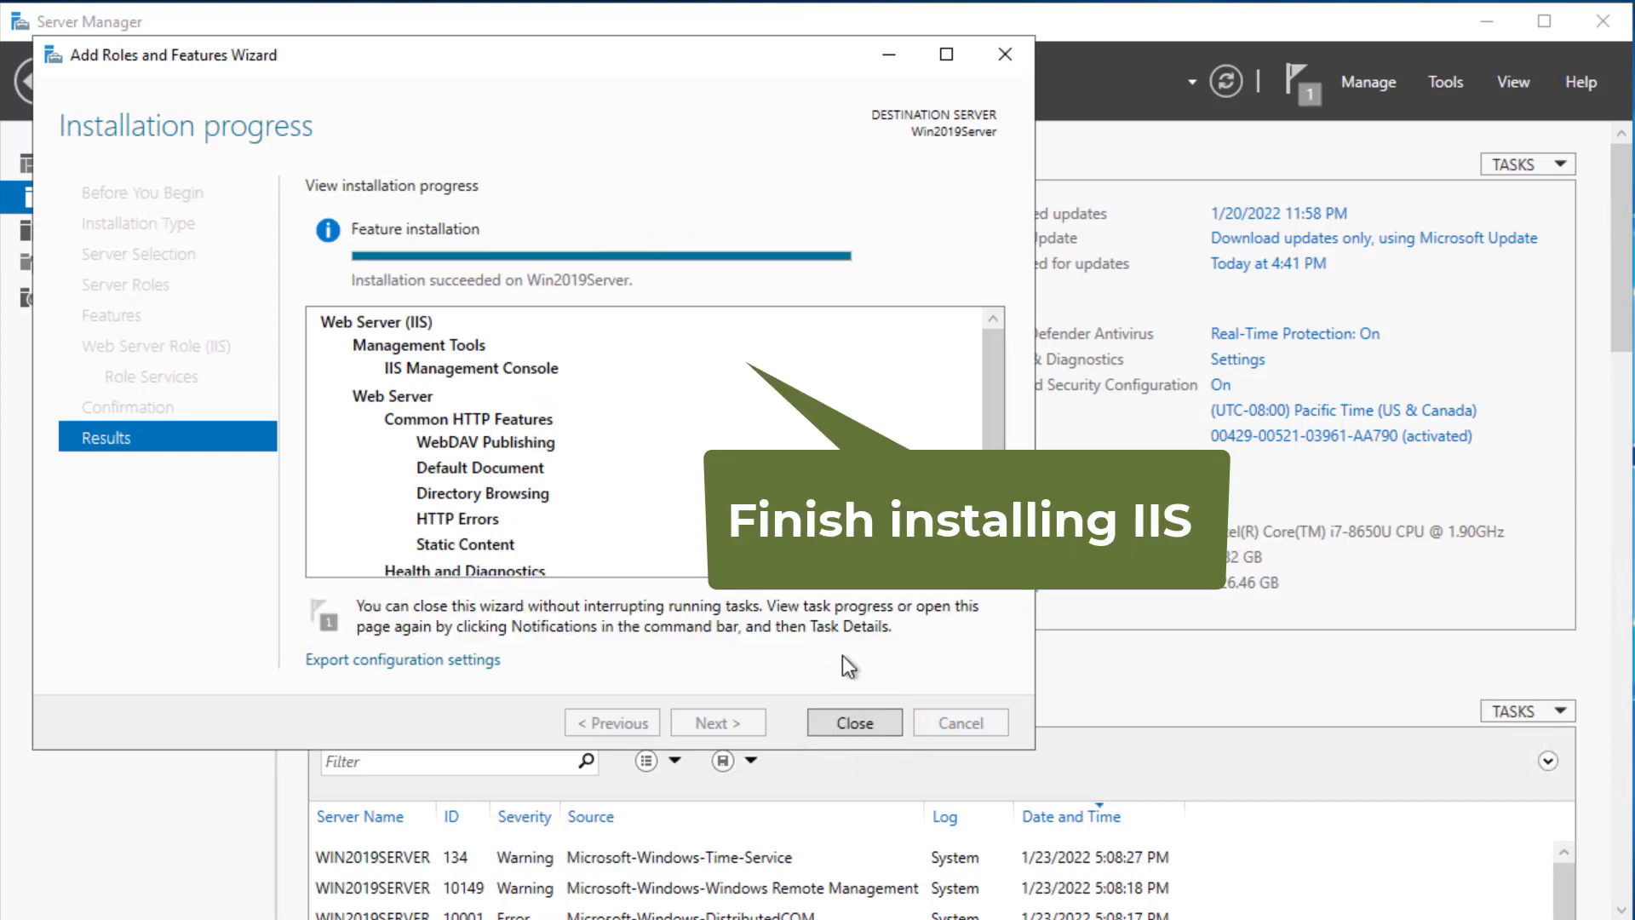
pyautogui.click(855, 723)
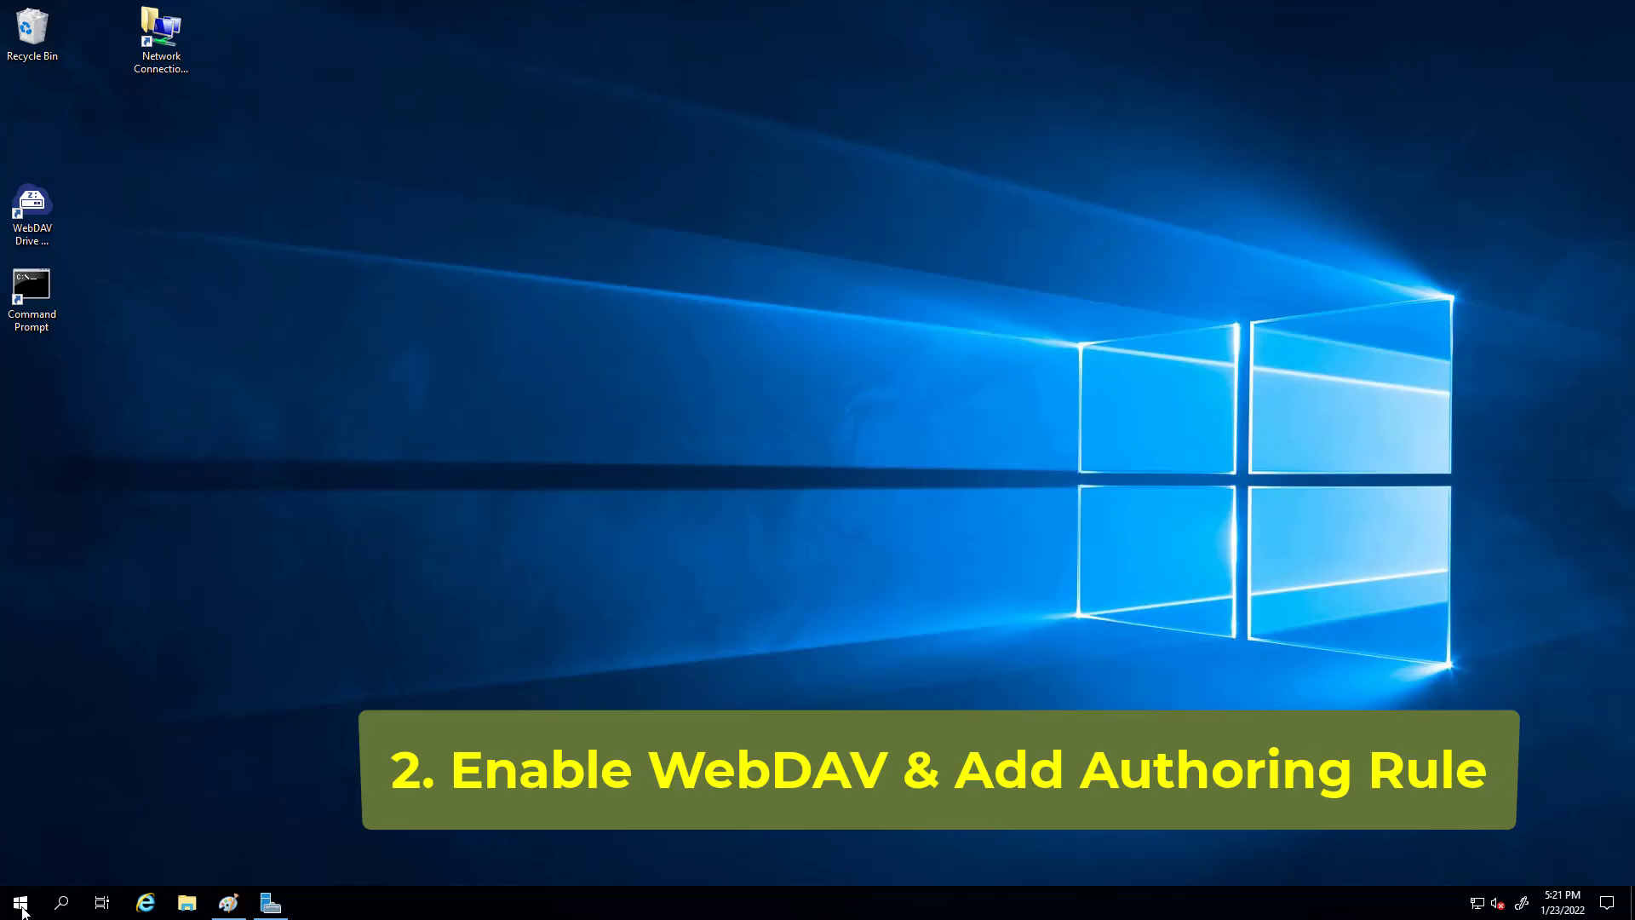
# - Launch IIS Manager from Windows Administrative Tools in the Start menu
pyautogui.click(20, 905)
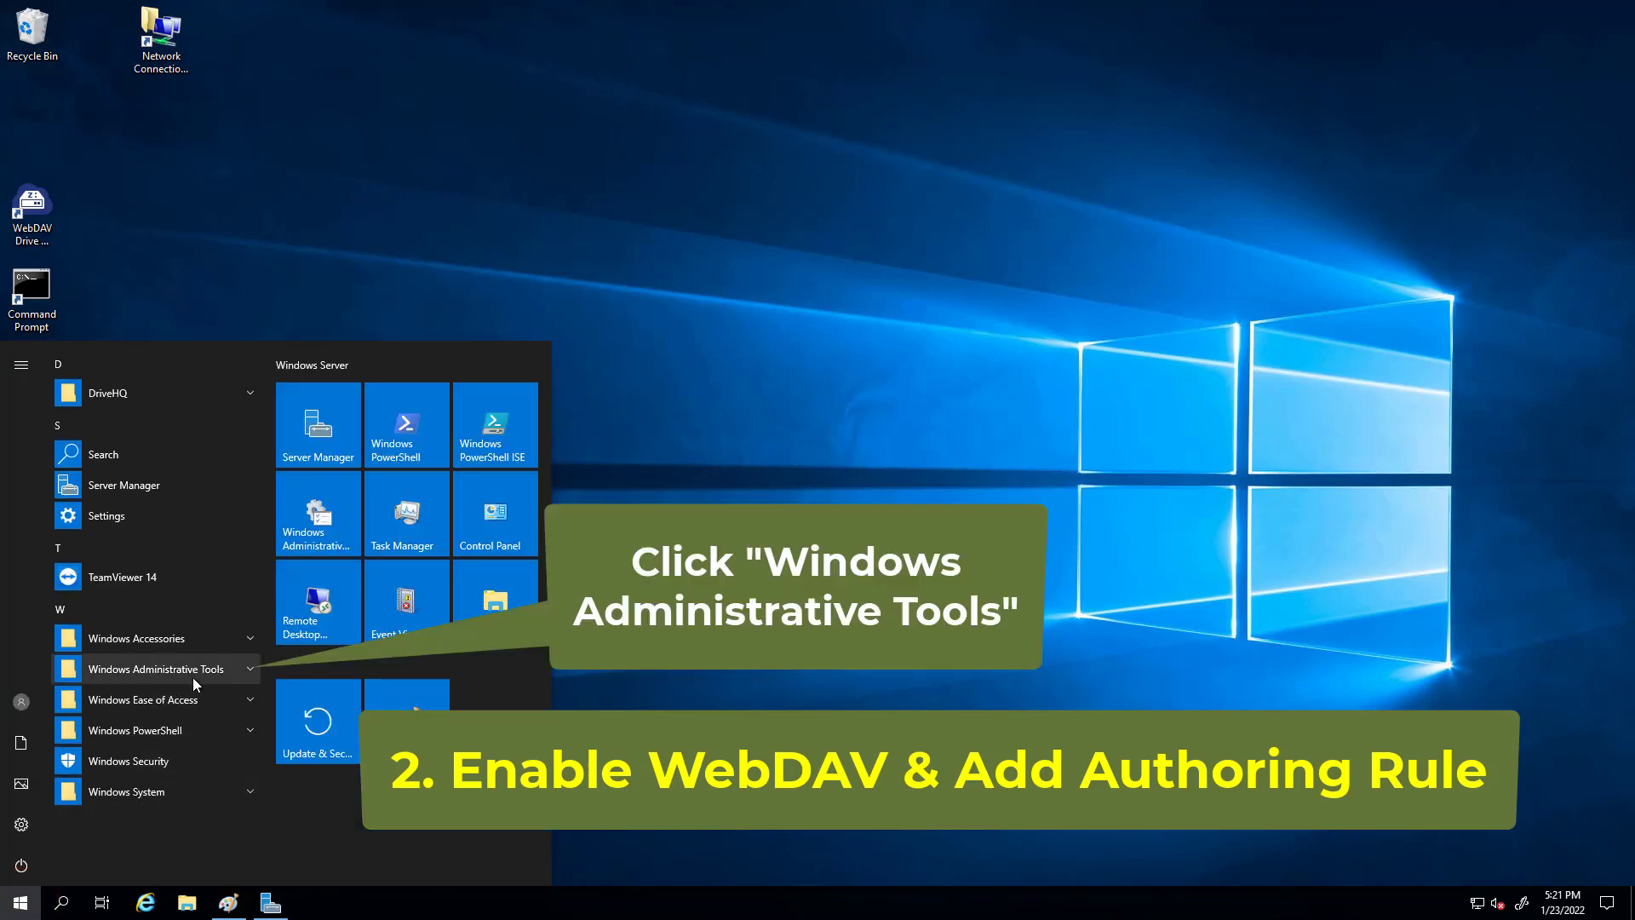
pyautogui.click(247, 670)
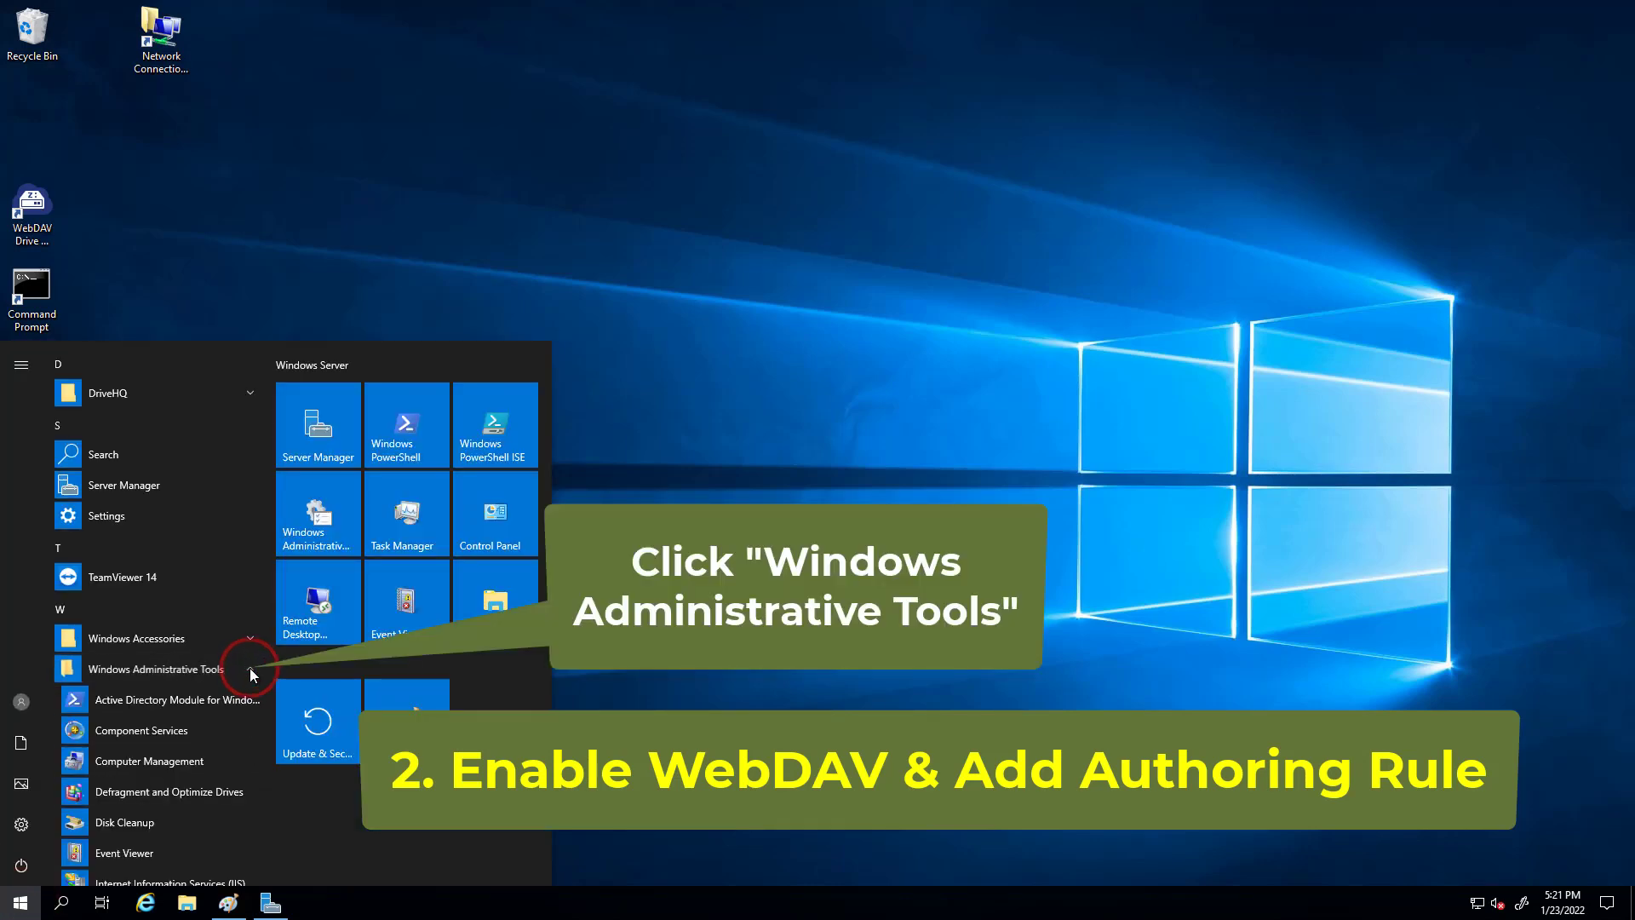
pyautogui.scroll(-2, 245, 672)
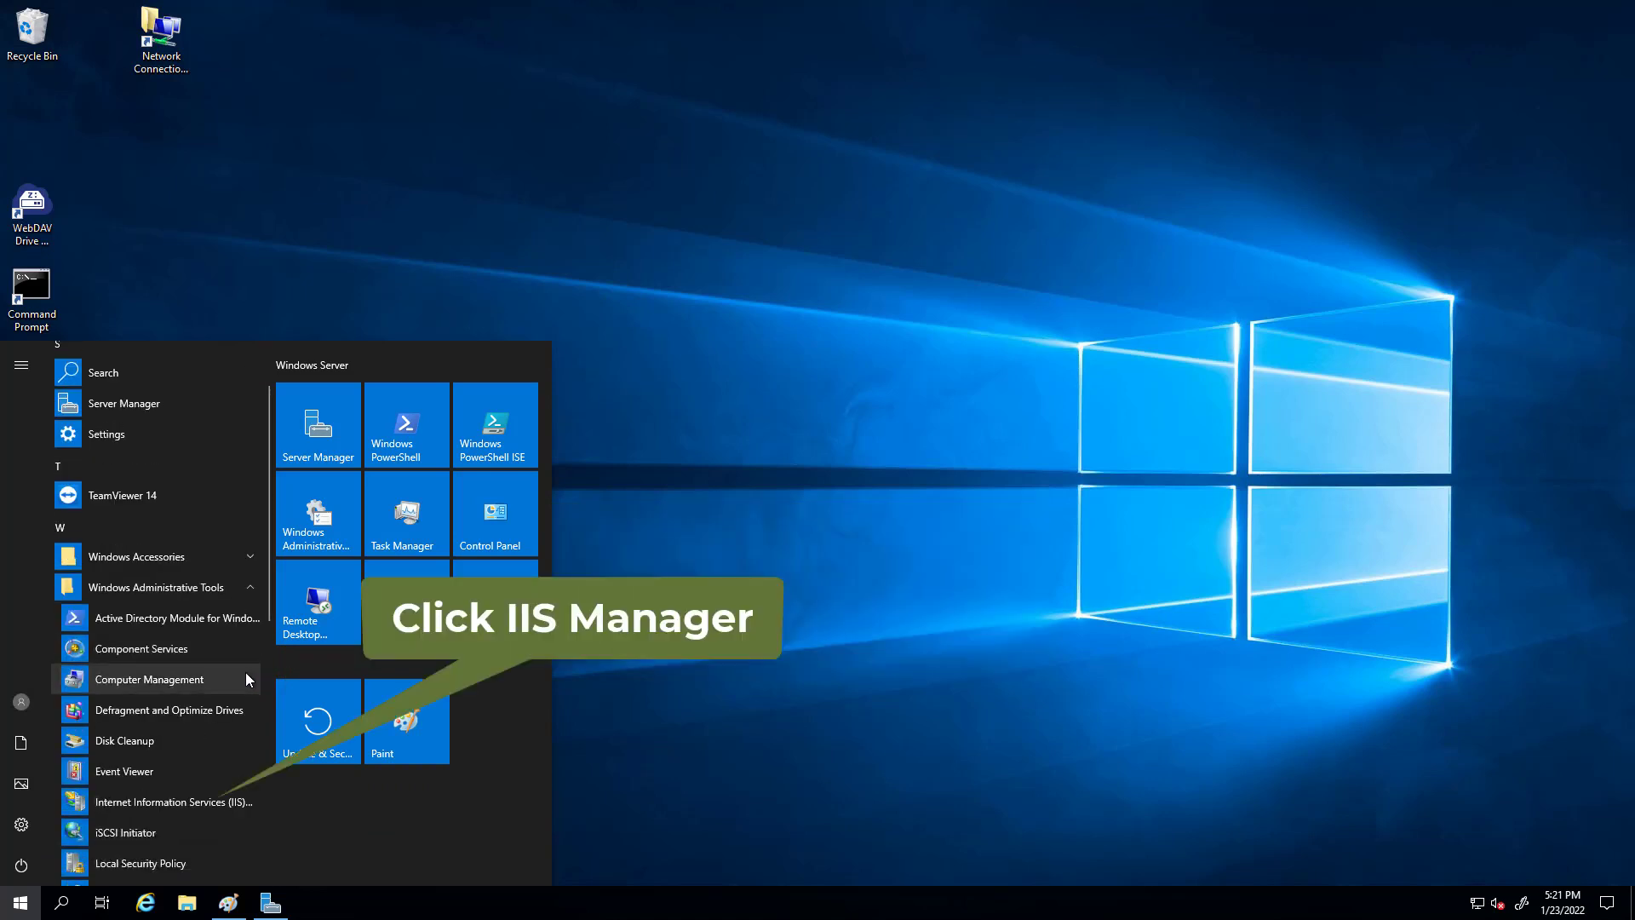
pyautogui.click(150, 803)
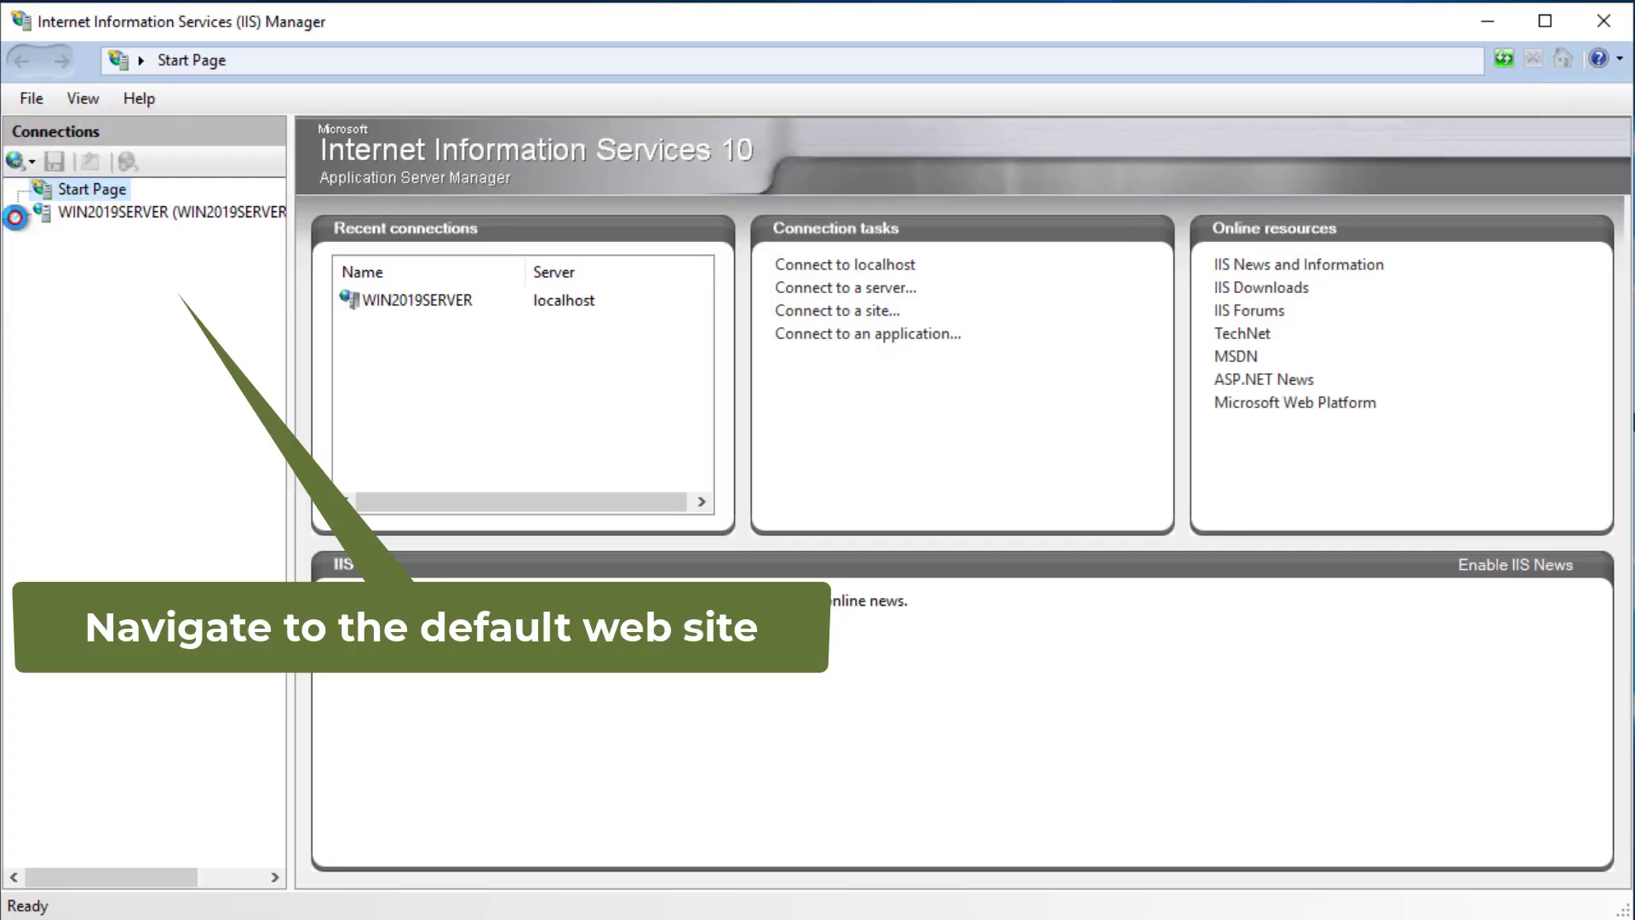
# - Expand WIN2019SERVER > Sites and open Default Web Site's WebDAV Authoring Rules
pyautogui.click(15, 218)
pyautogui.click(41, 258)
pyautogui.click(106, 281)
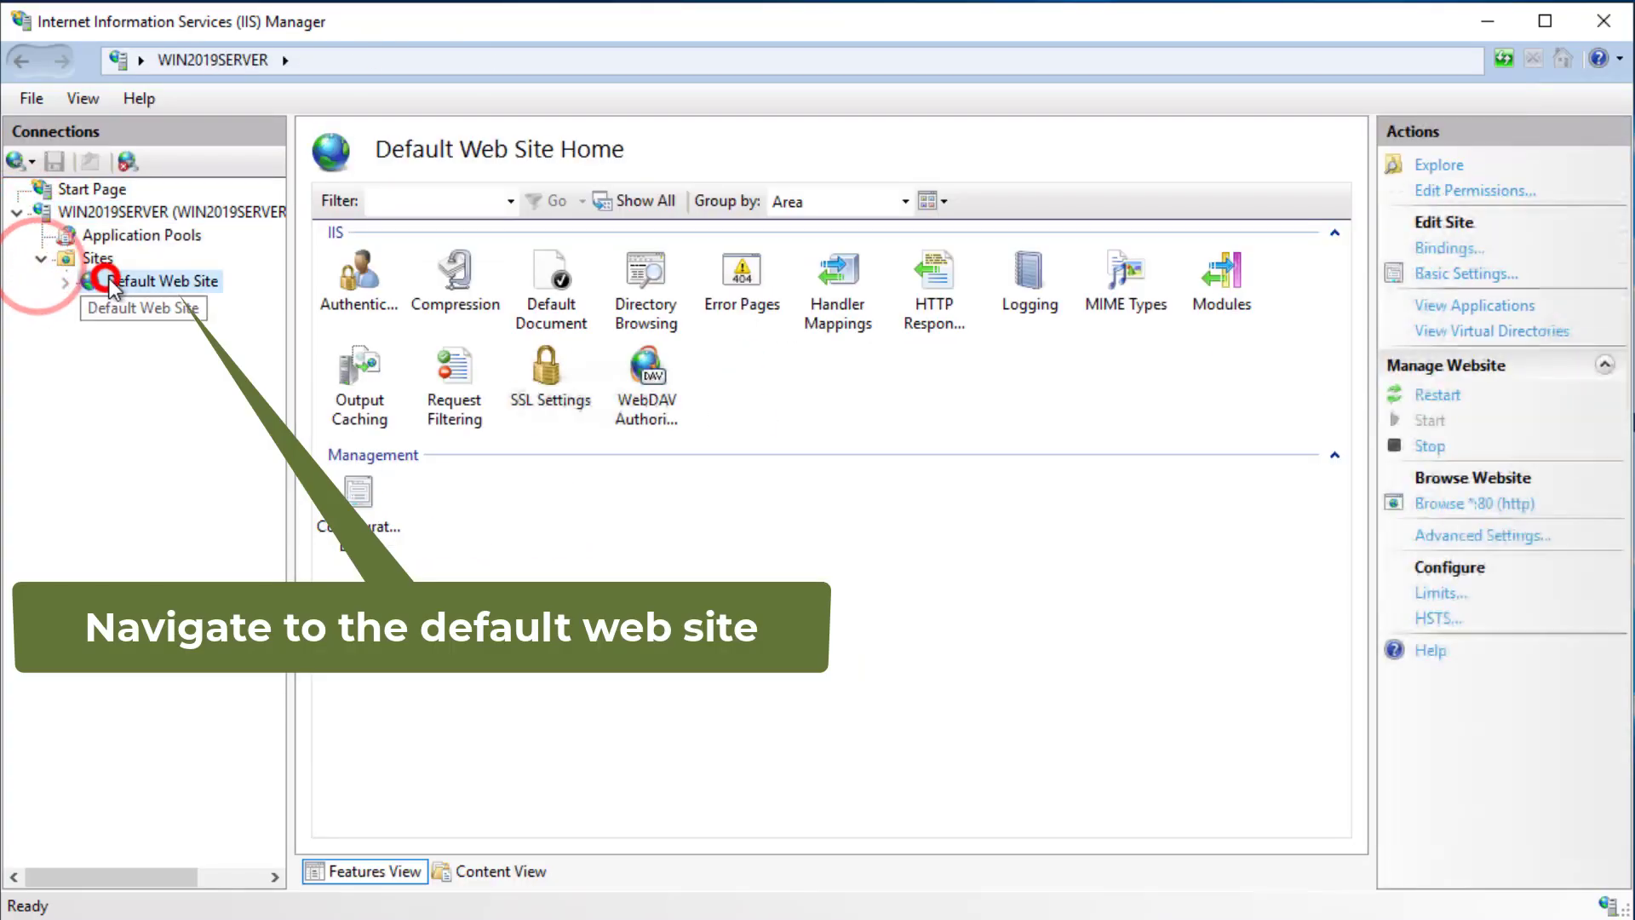
pyautogui.click(141, 281)
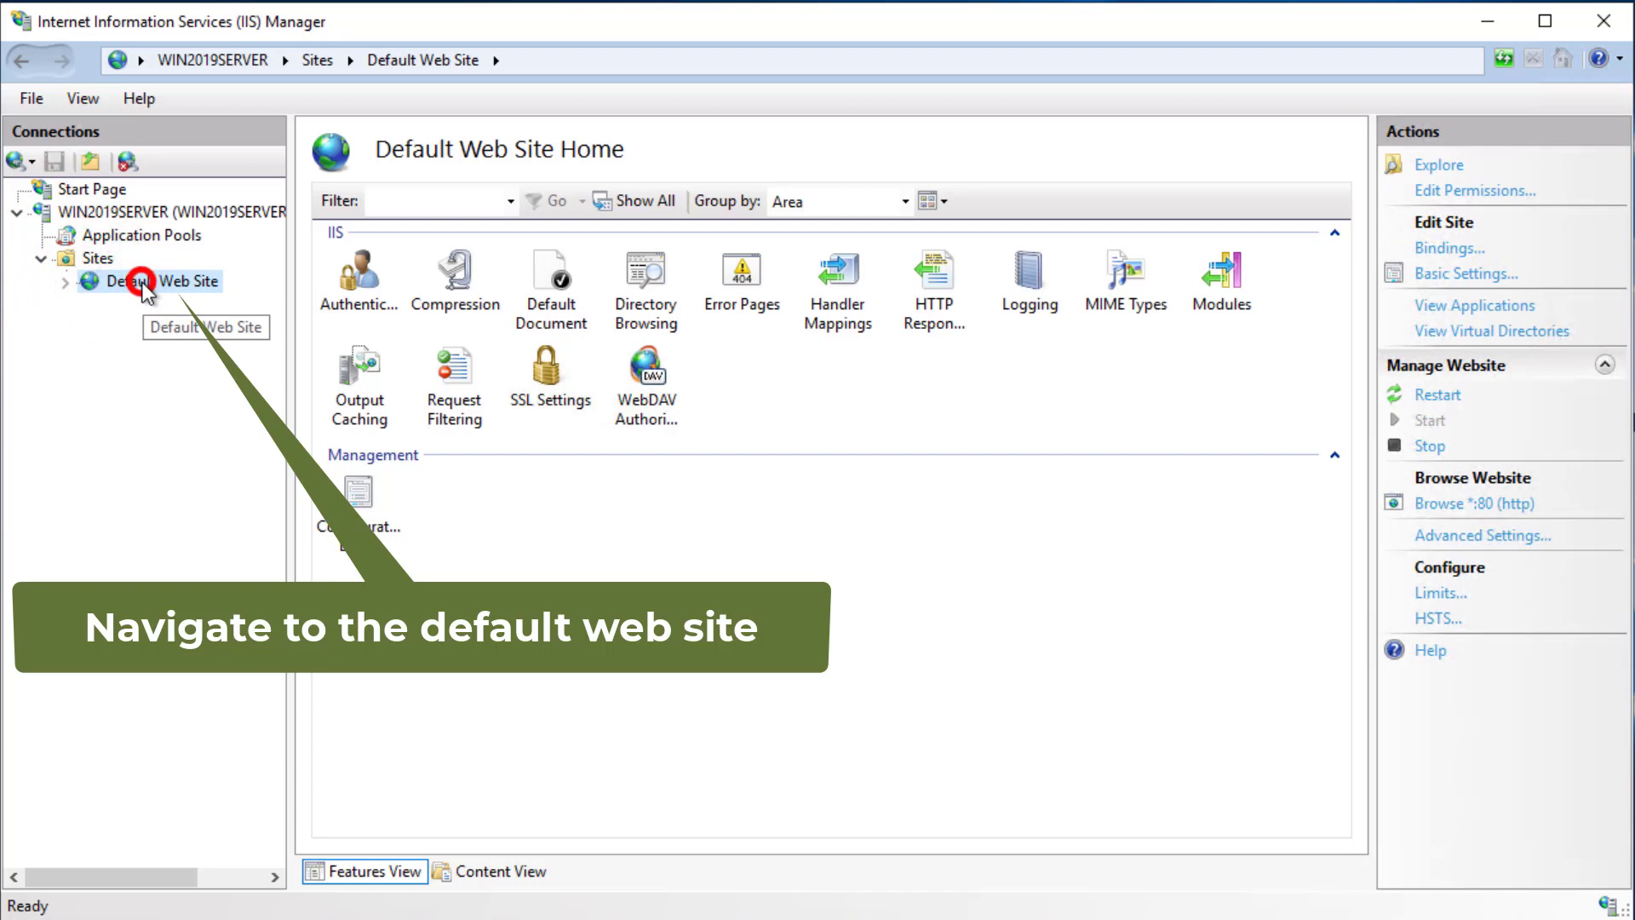
pyautogui.doubleClick(647, 368)
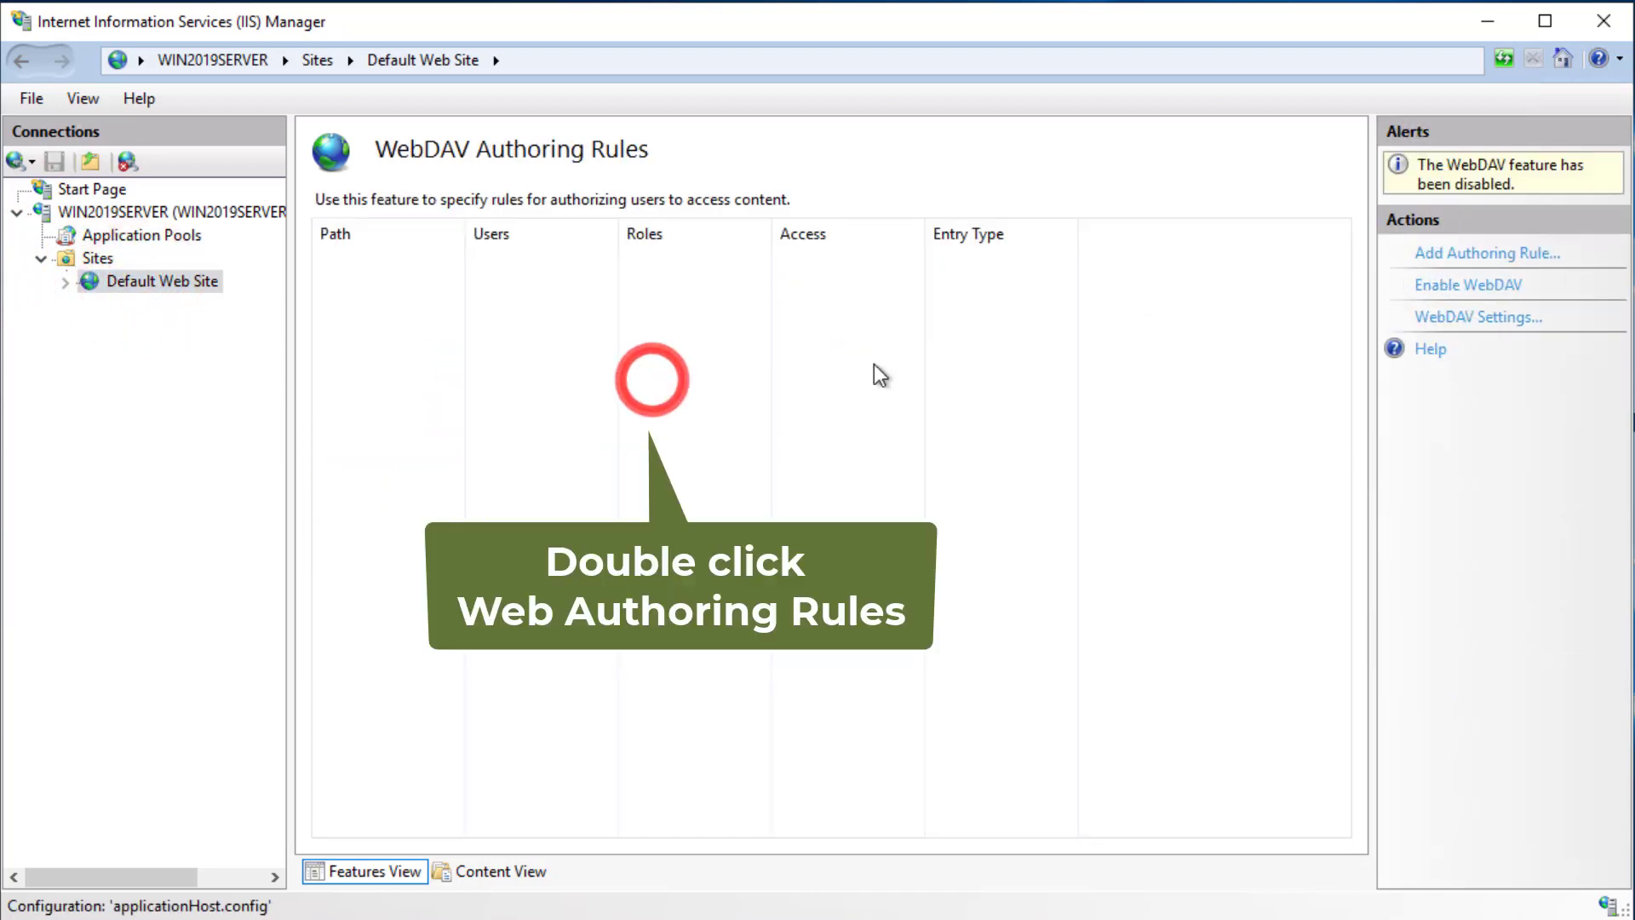
# - Enable WebDAV and add an authoring rule giving All users Read and Write on all content
pyautogui.click(1463, 288)
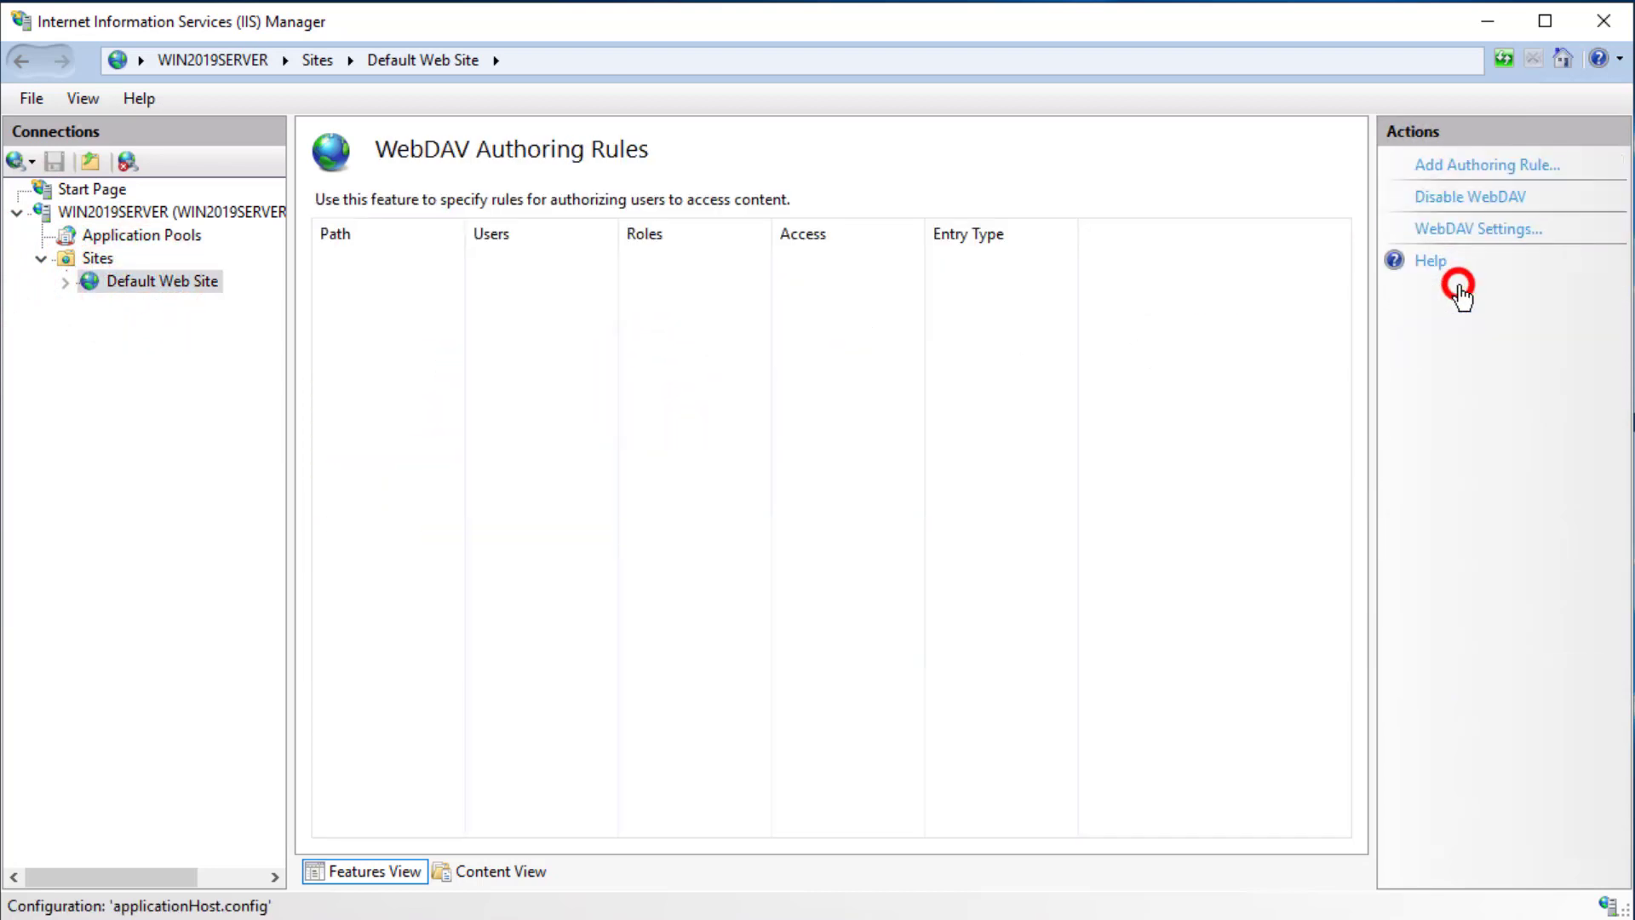
pyautogui.click(1481, 166)
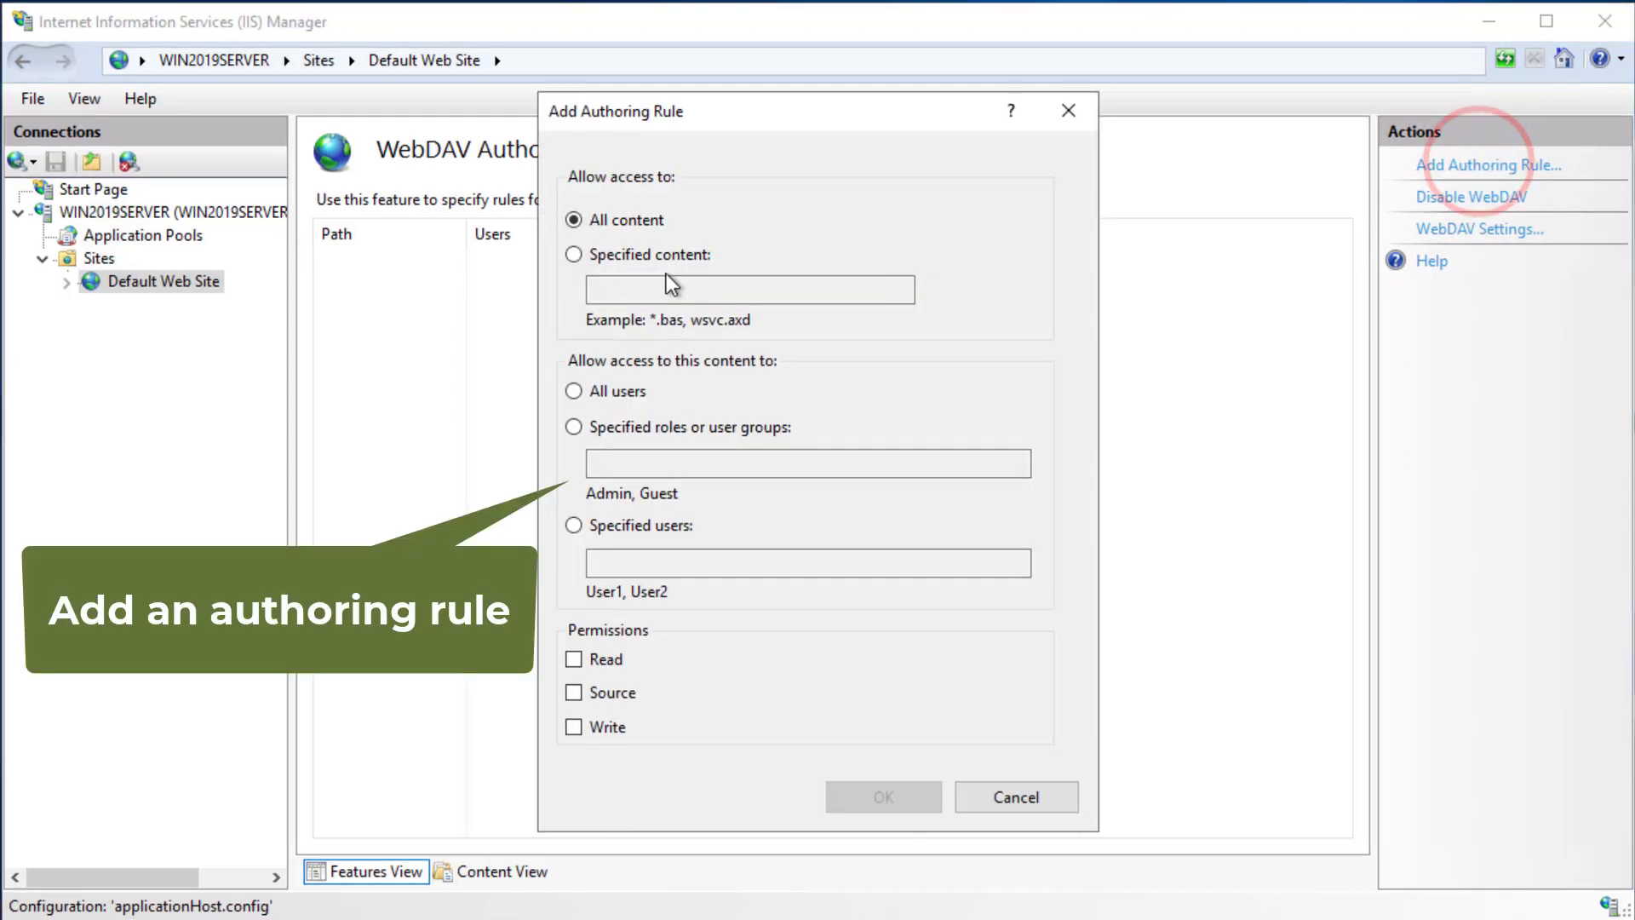
pyautogui.click(572, 390)
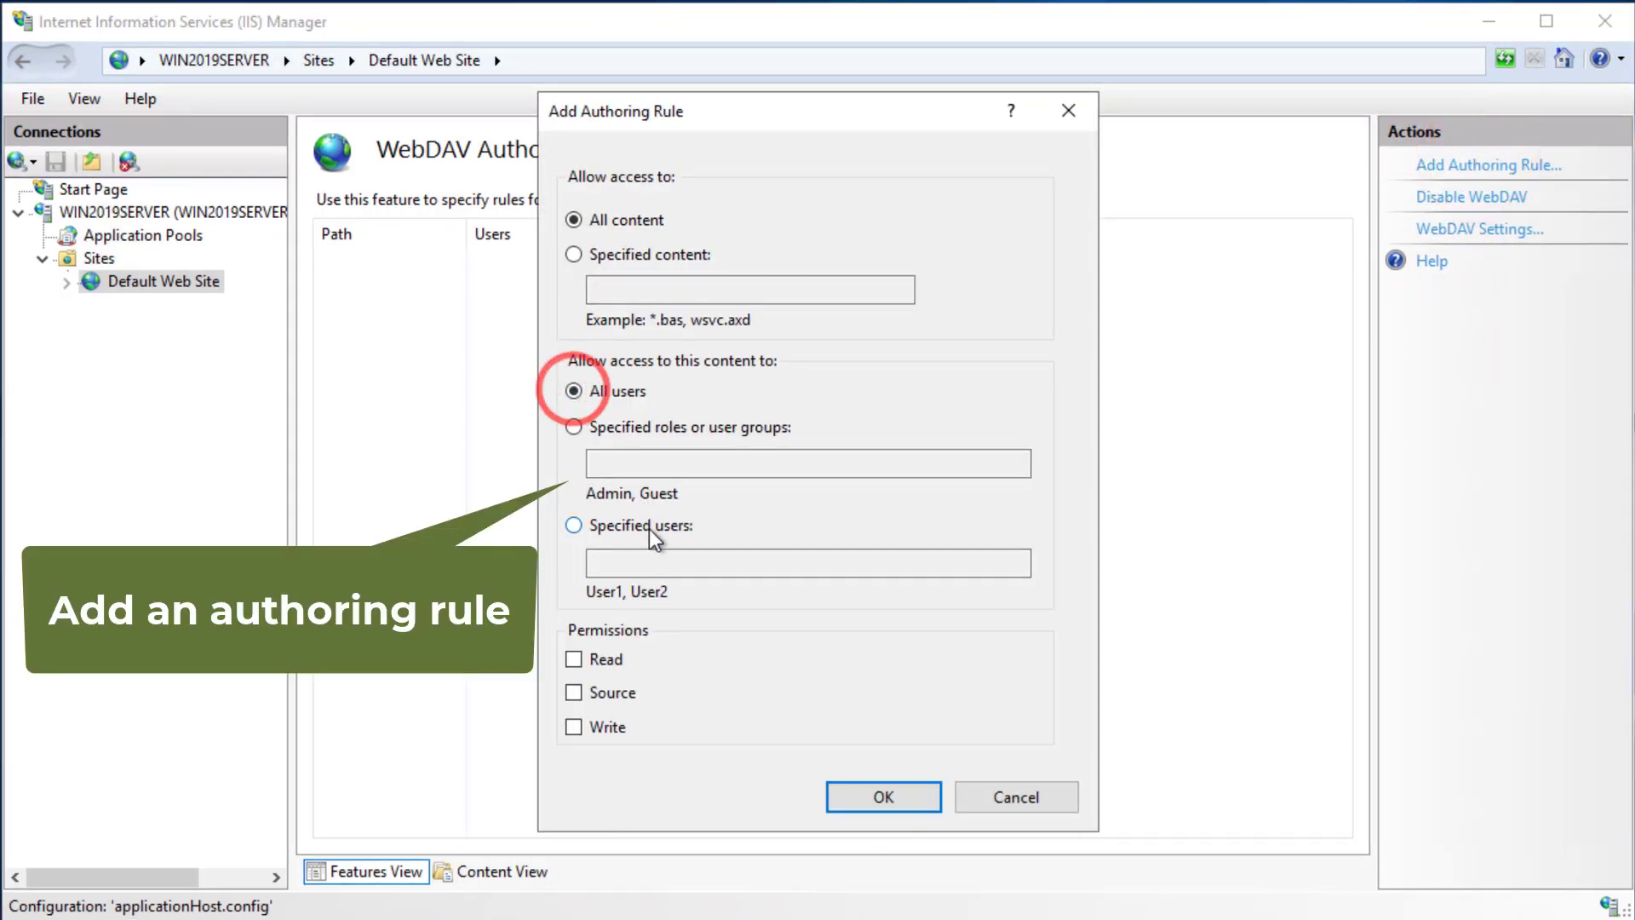
pyautogui.click(574, 660)
pyautogui.click(575, 727)
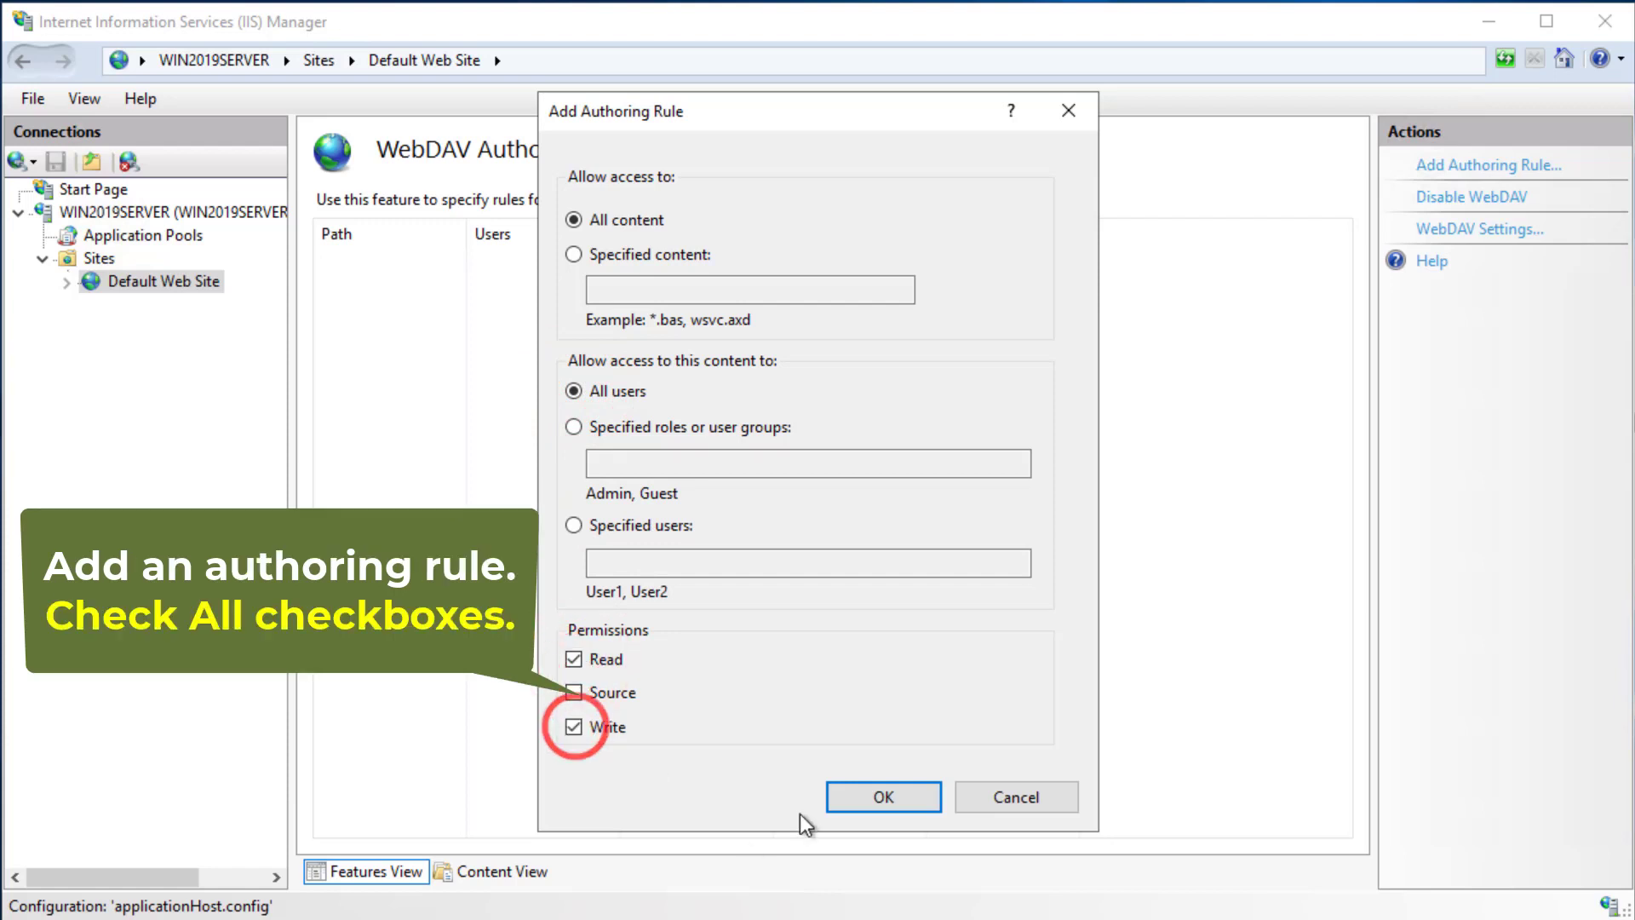
pyautogui.click(866, 795)
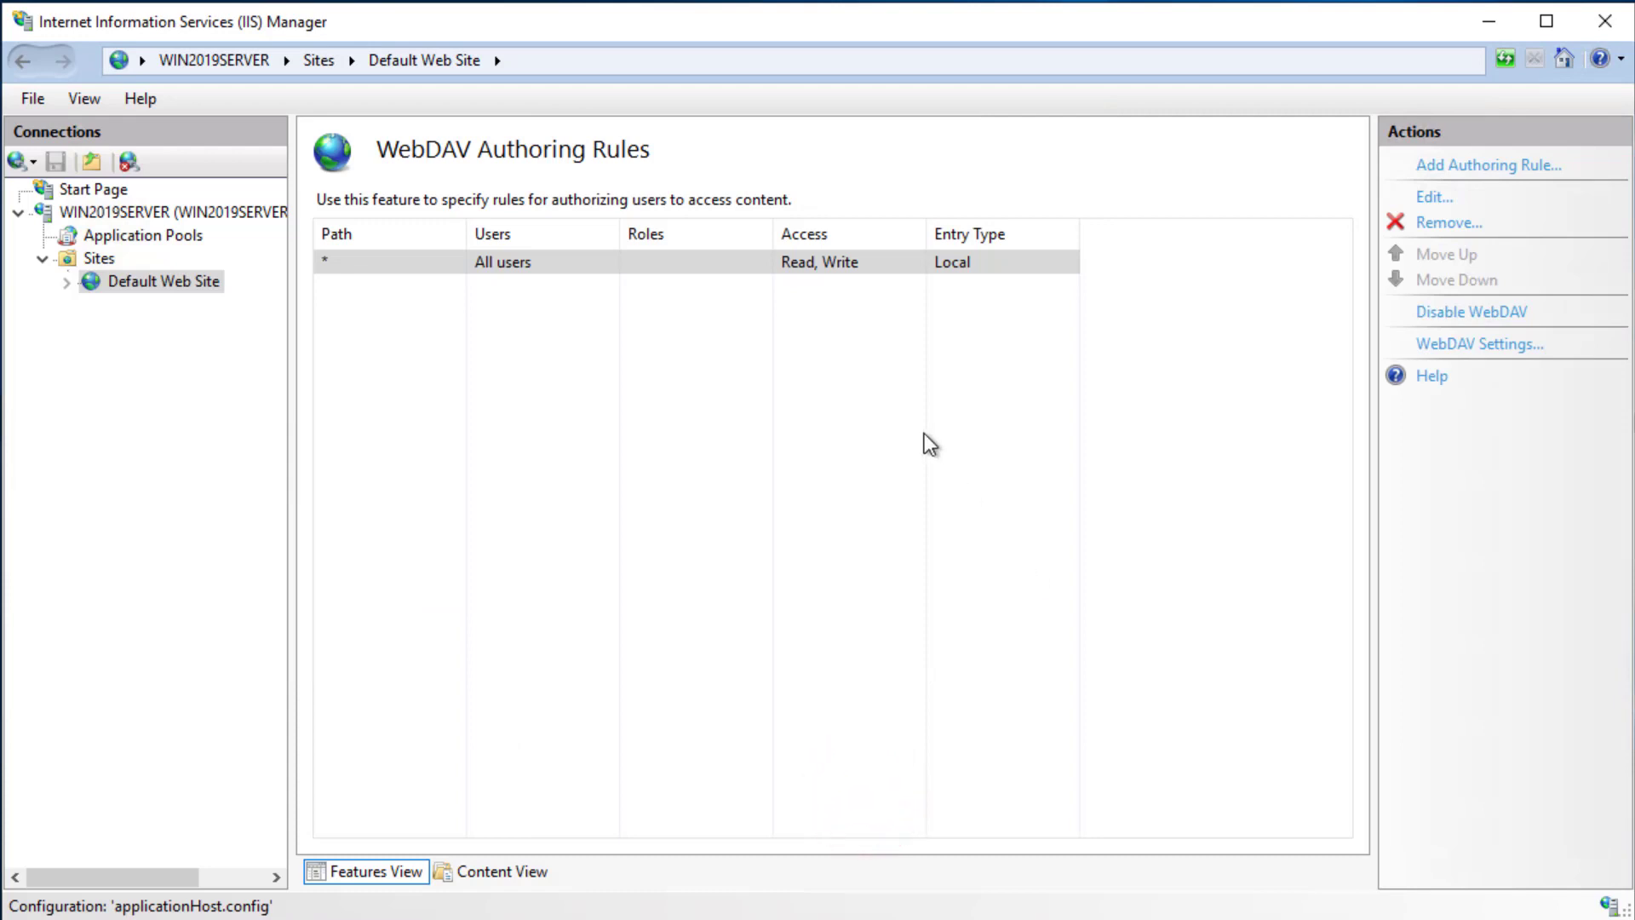
pyautogui.click(383, 384)
# - In Default Web Site's Authentication, disable Anonymous and enable Basic Authentication
pyautogui.click(133, 282)
pyautogui.doubleClick(362, 277)
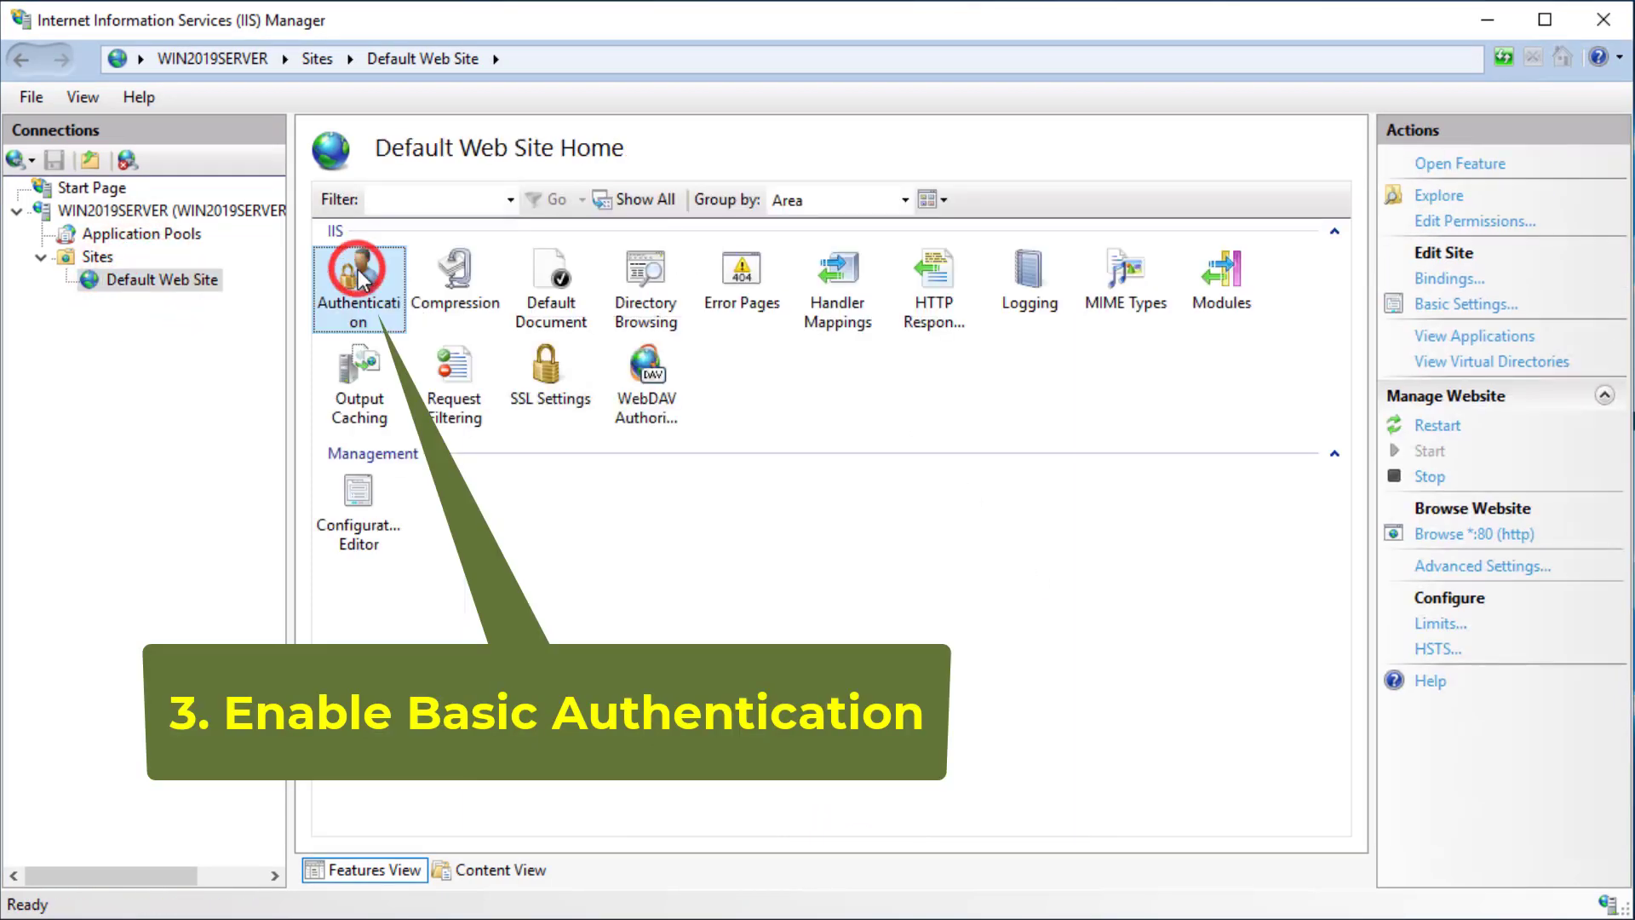
pyautogui.click(385, 257)
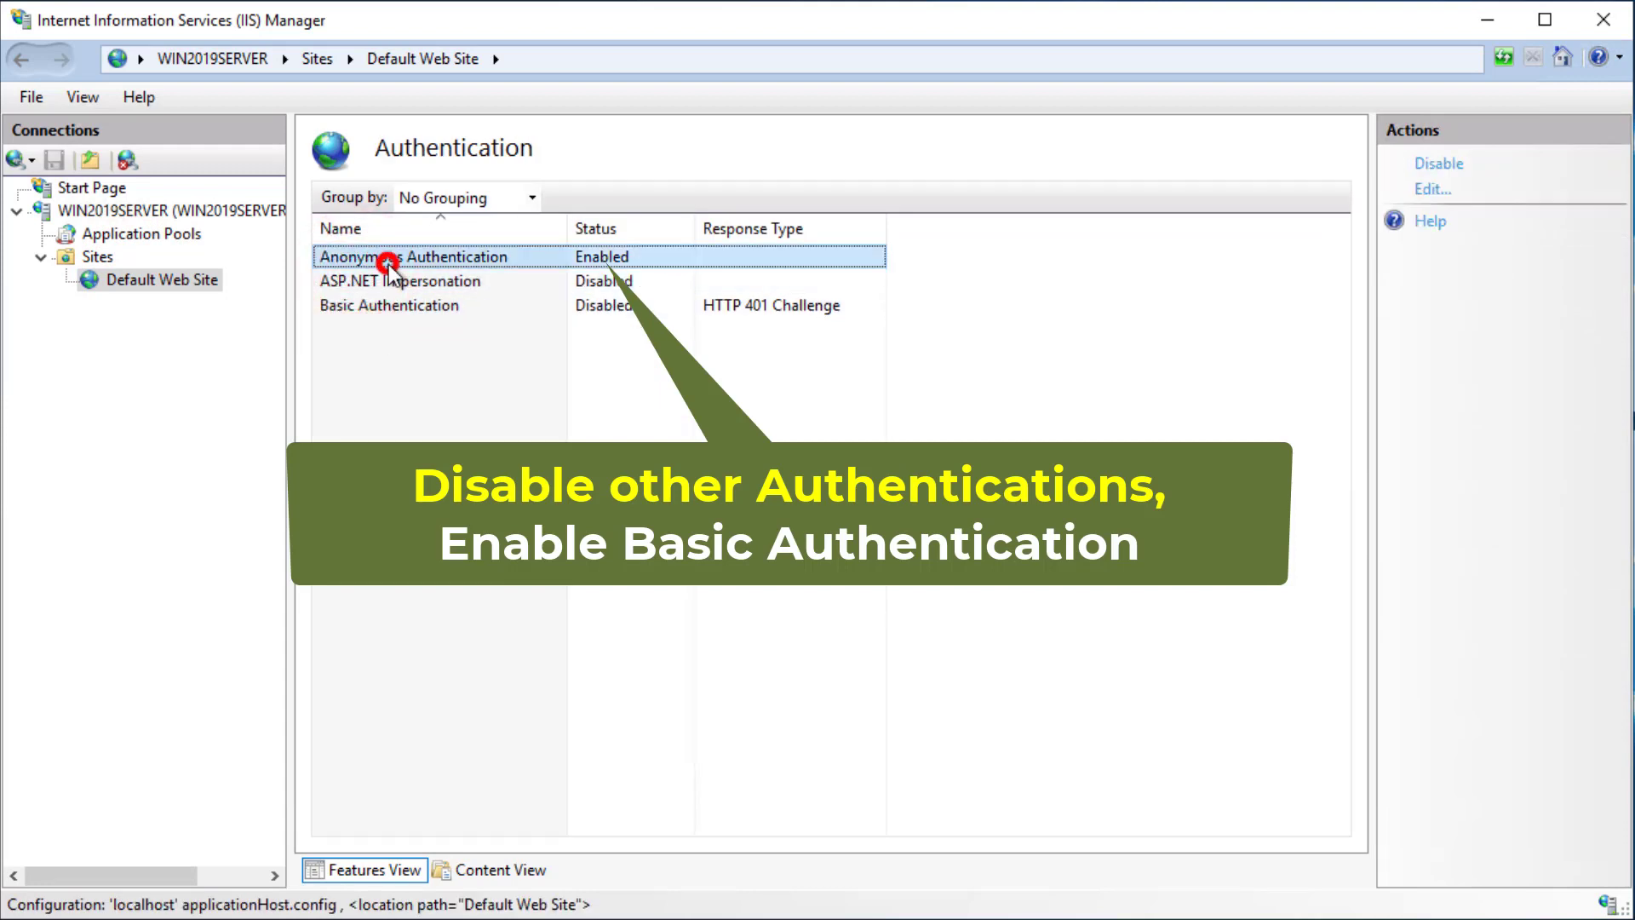
pyautogui.click(1436, 162)
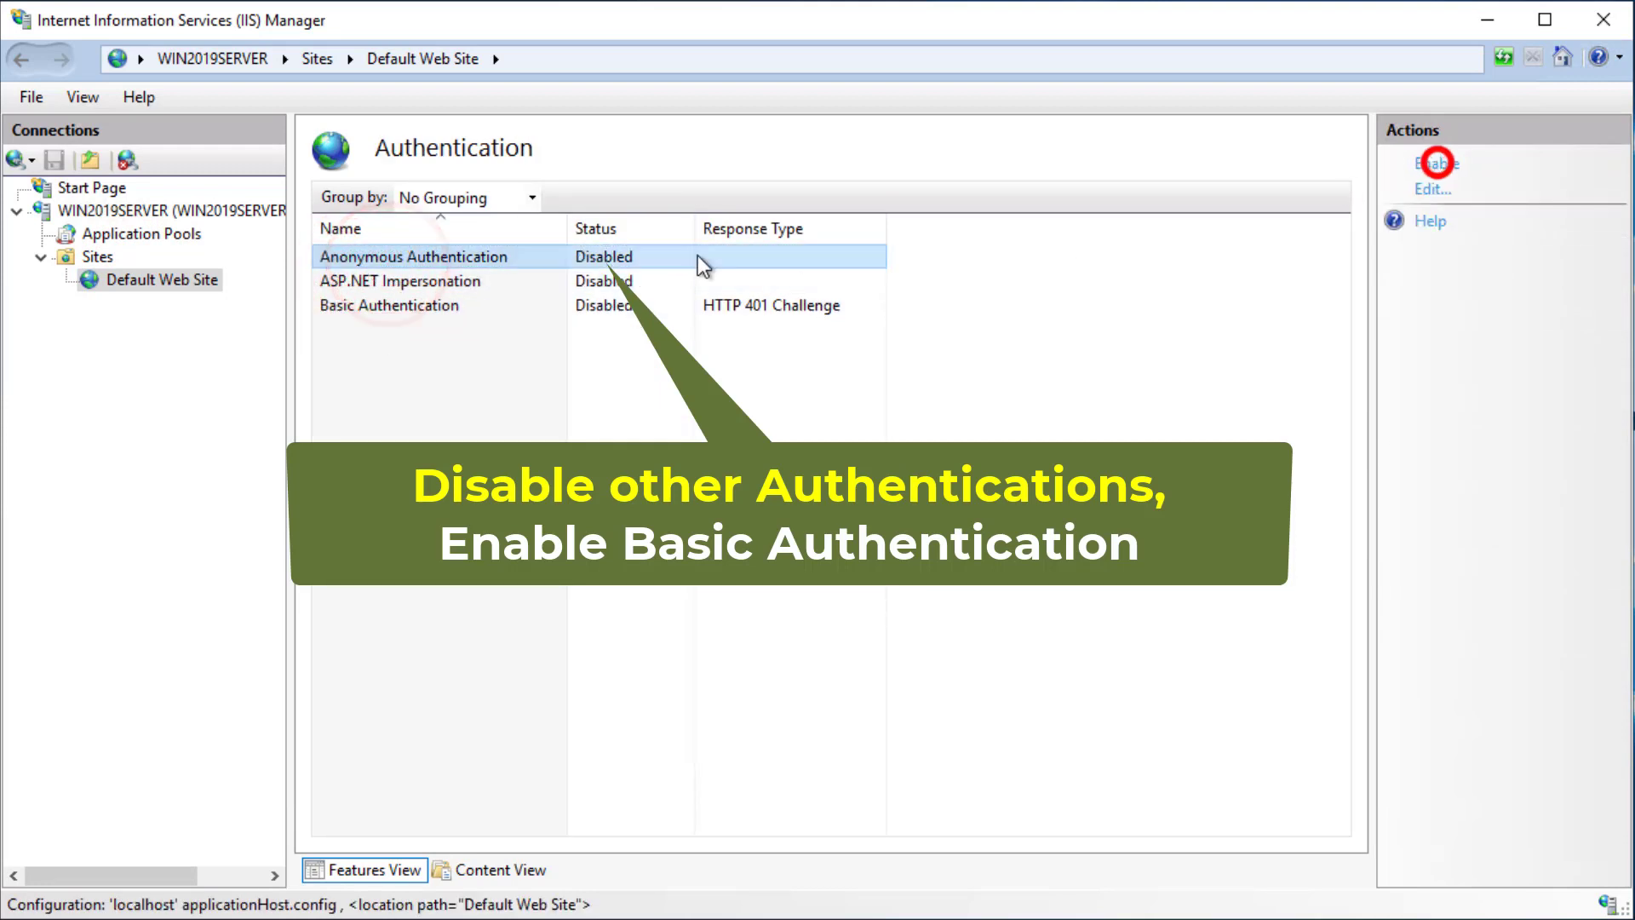
pyautogui.click(394, 307)
pyautogui.click(1436, 164)
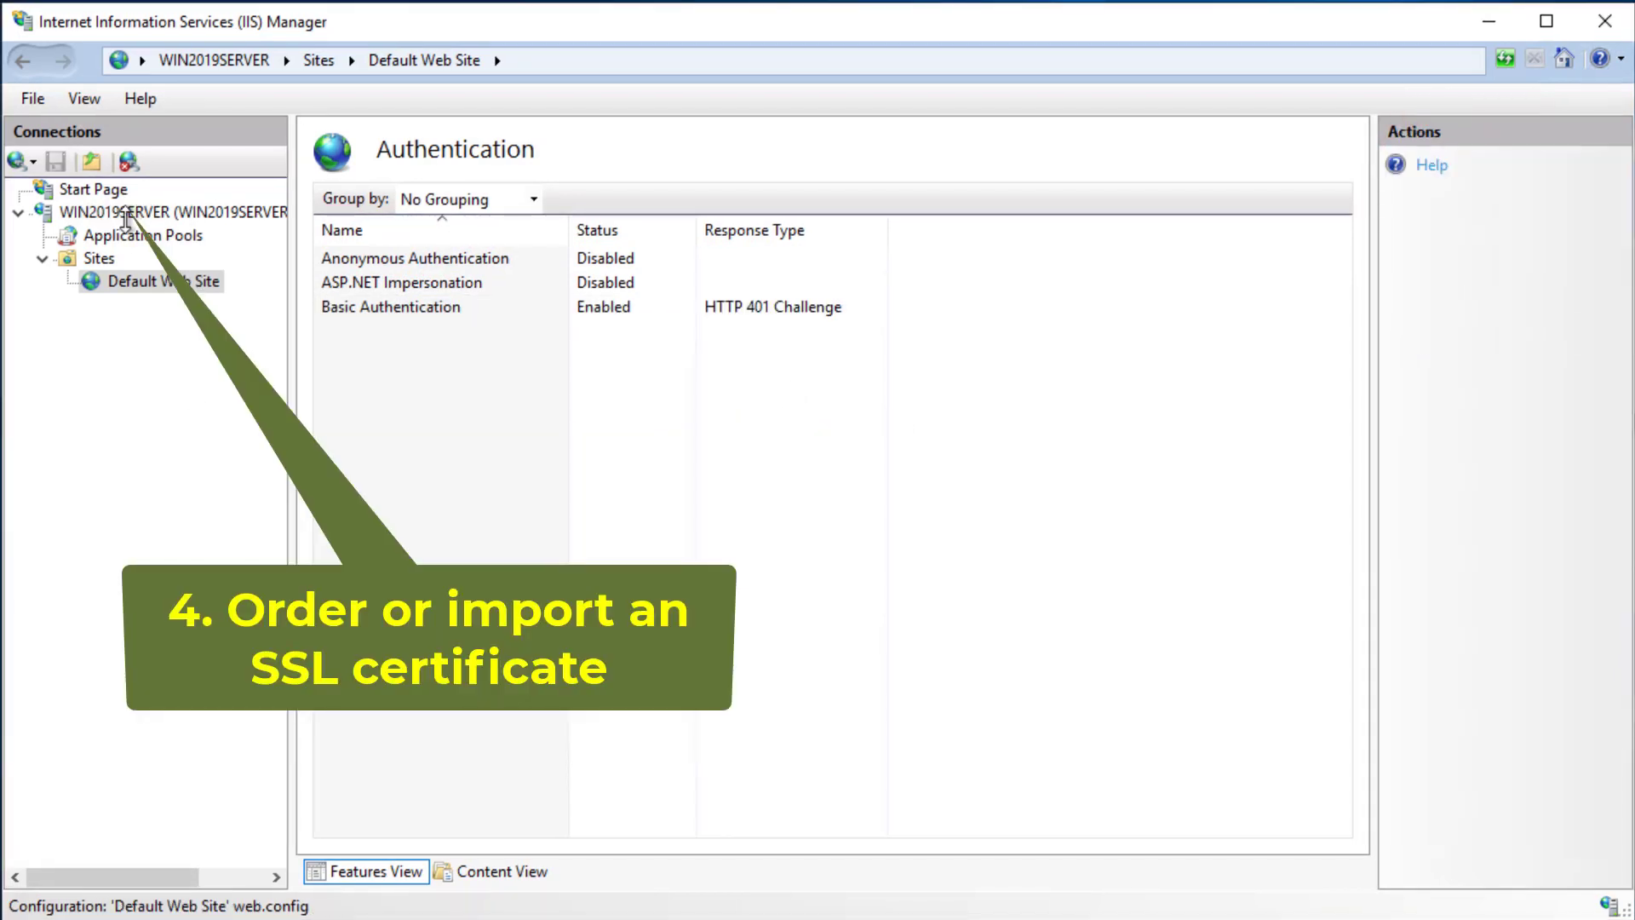
pyautogui.click(126, 213)
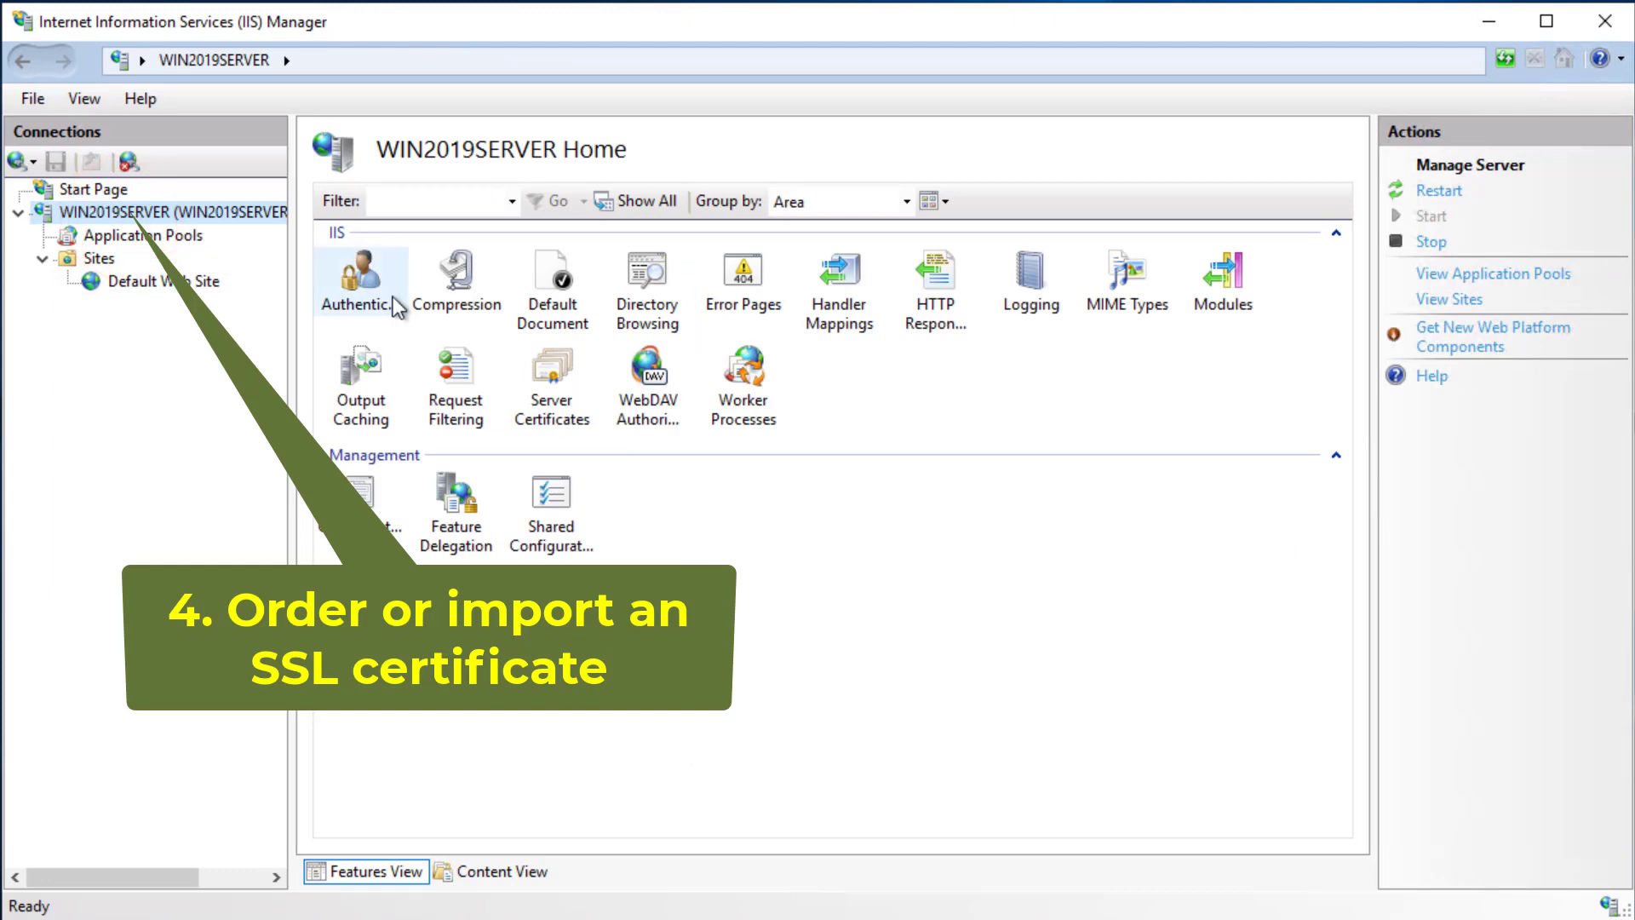
# - Import C:\SSLCertificates\DriveHQWildcard.pfx into Server Certificates, entering its password
pyautogui.doubleClick(546, 395)
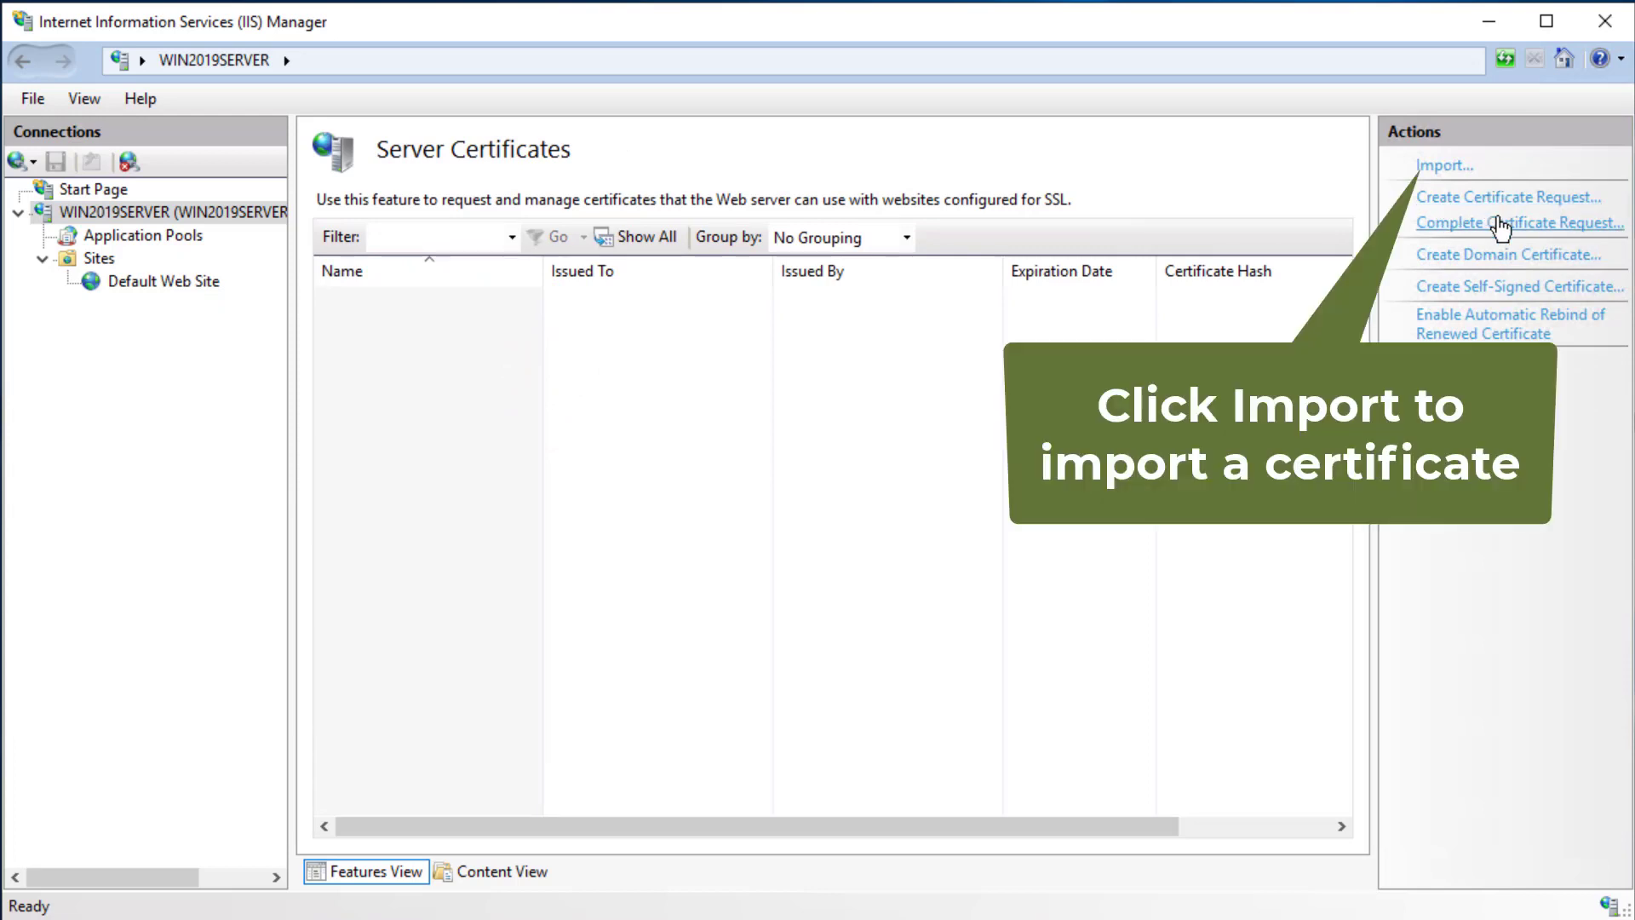
pyautogui.click(1442, 165)
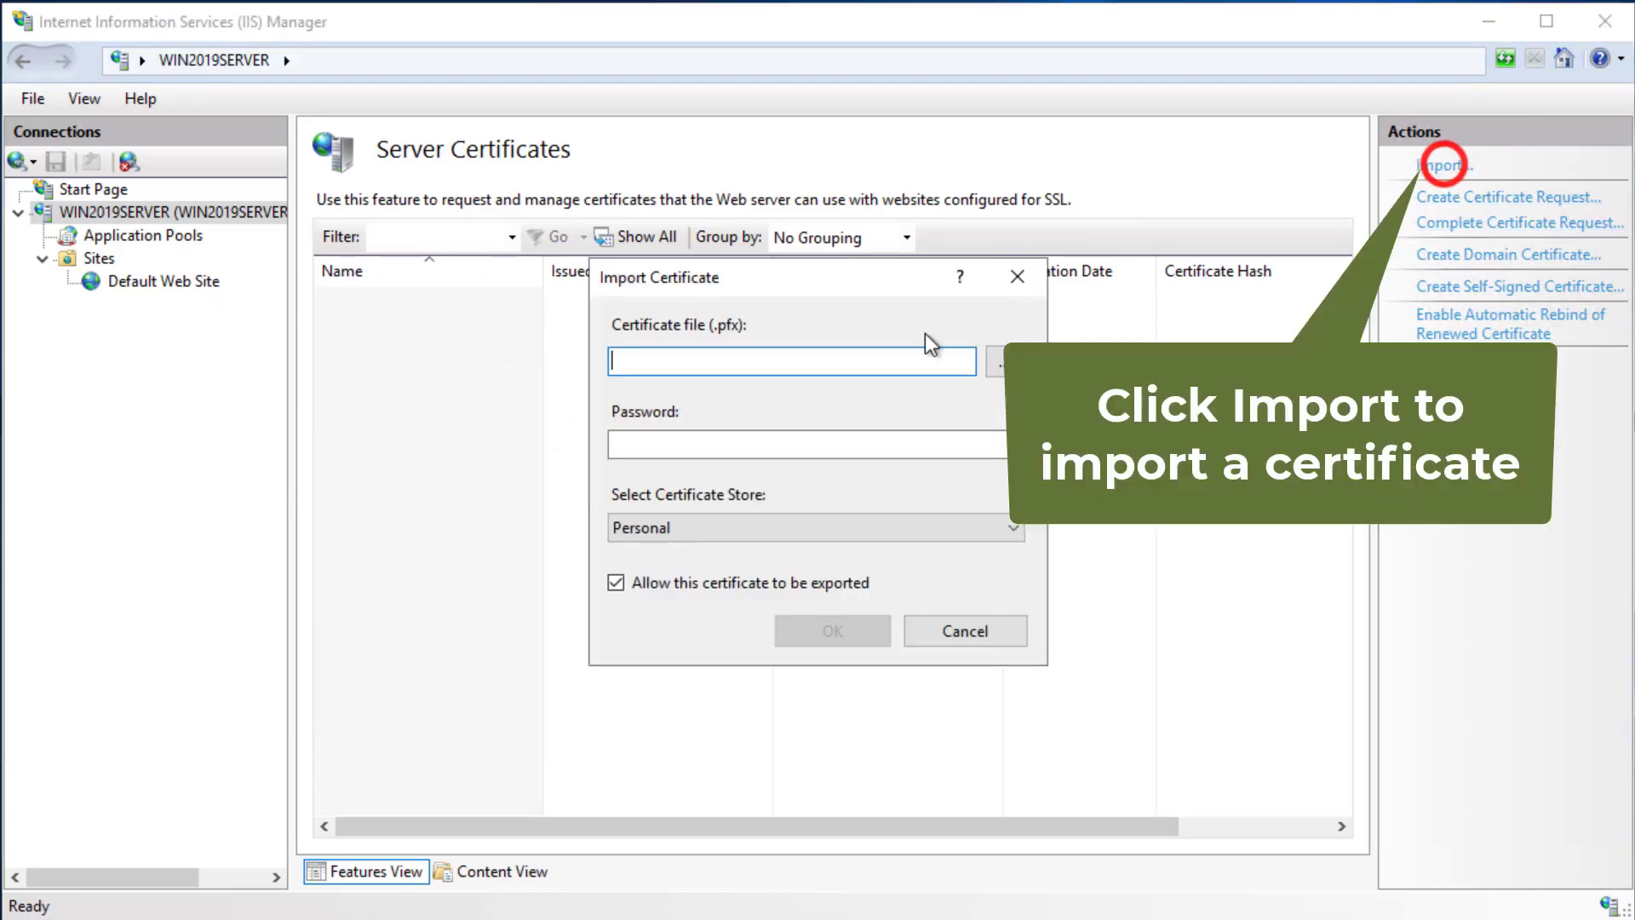
pyautogui.click(997, 360)
pyautogui.click(691, 856)
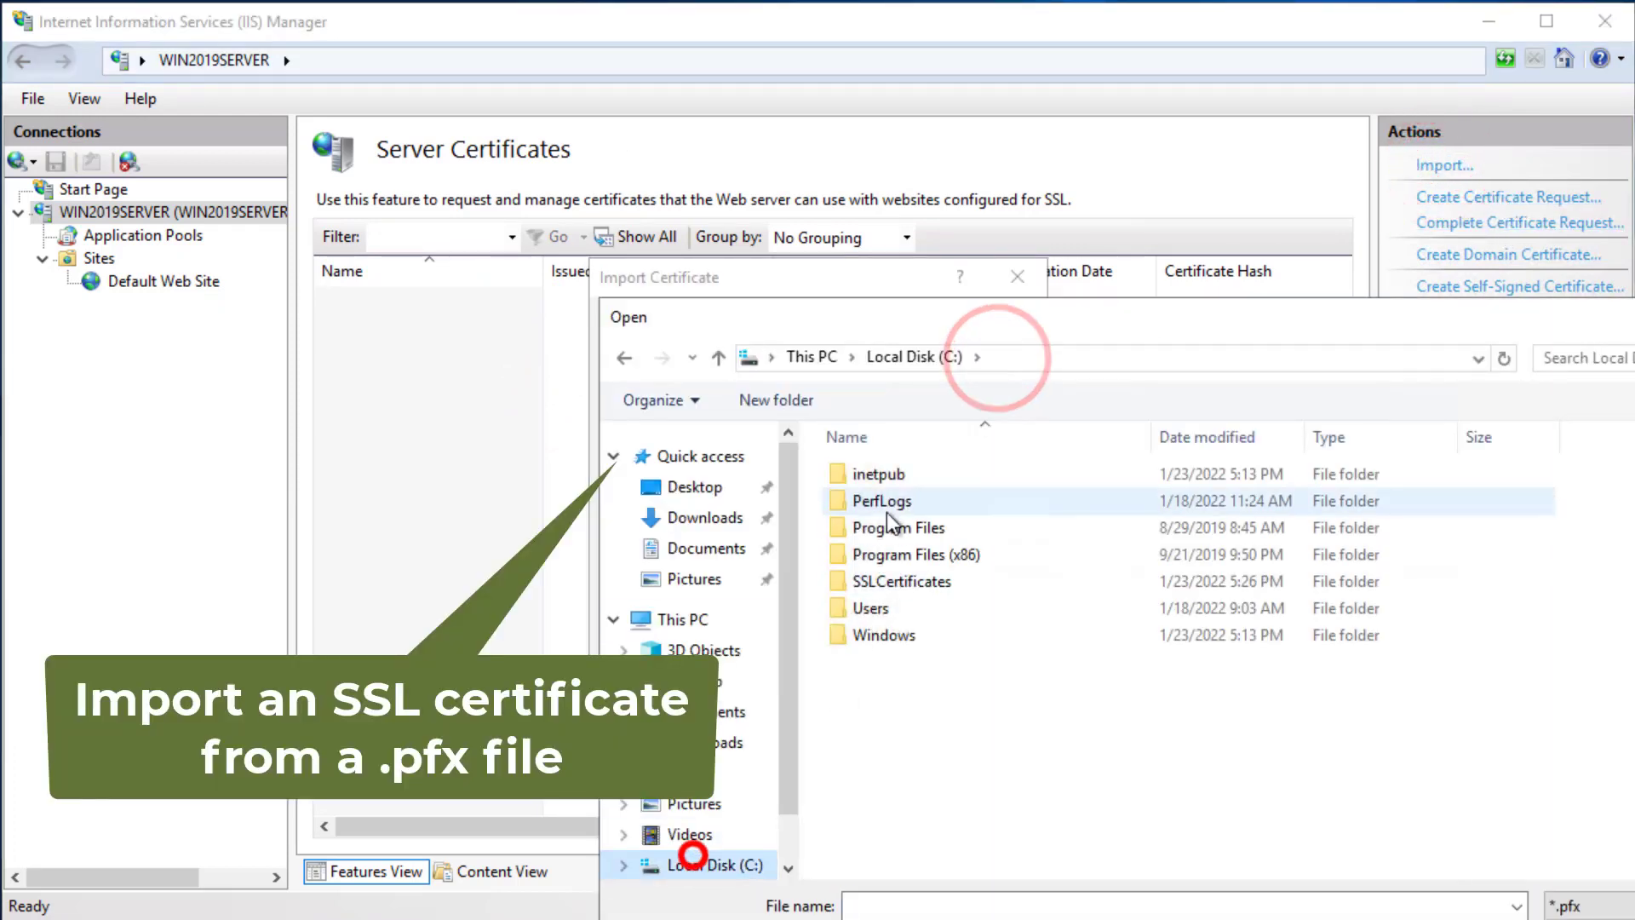
pyautogui.doubleClick(885, 581)
pyautogui.doubleClick(900, 479)
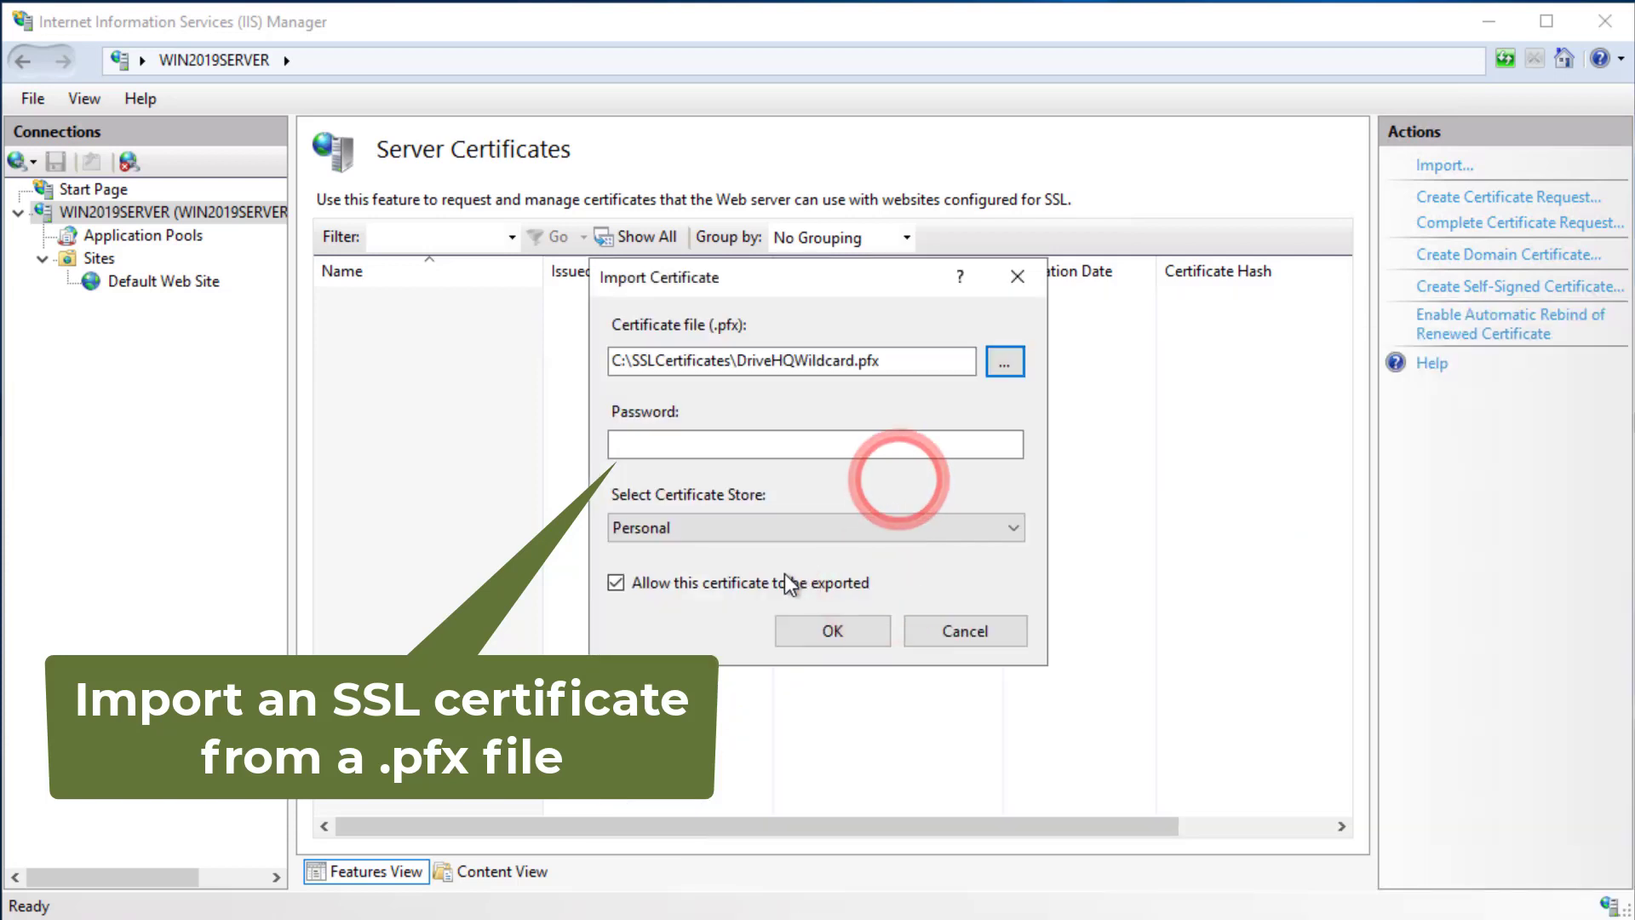
pyautogui.click(733, 444)
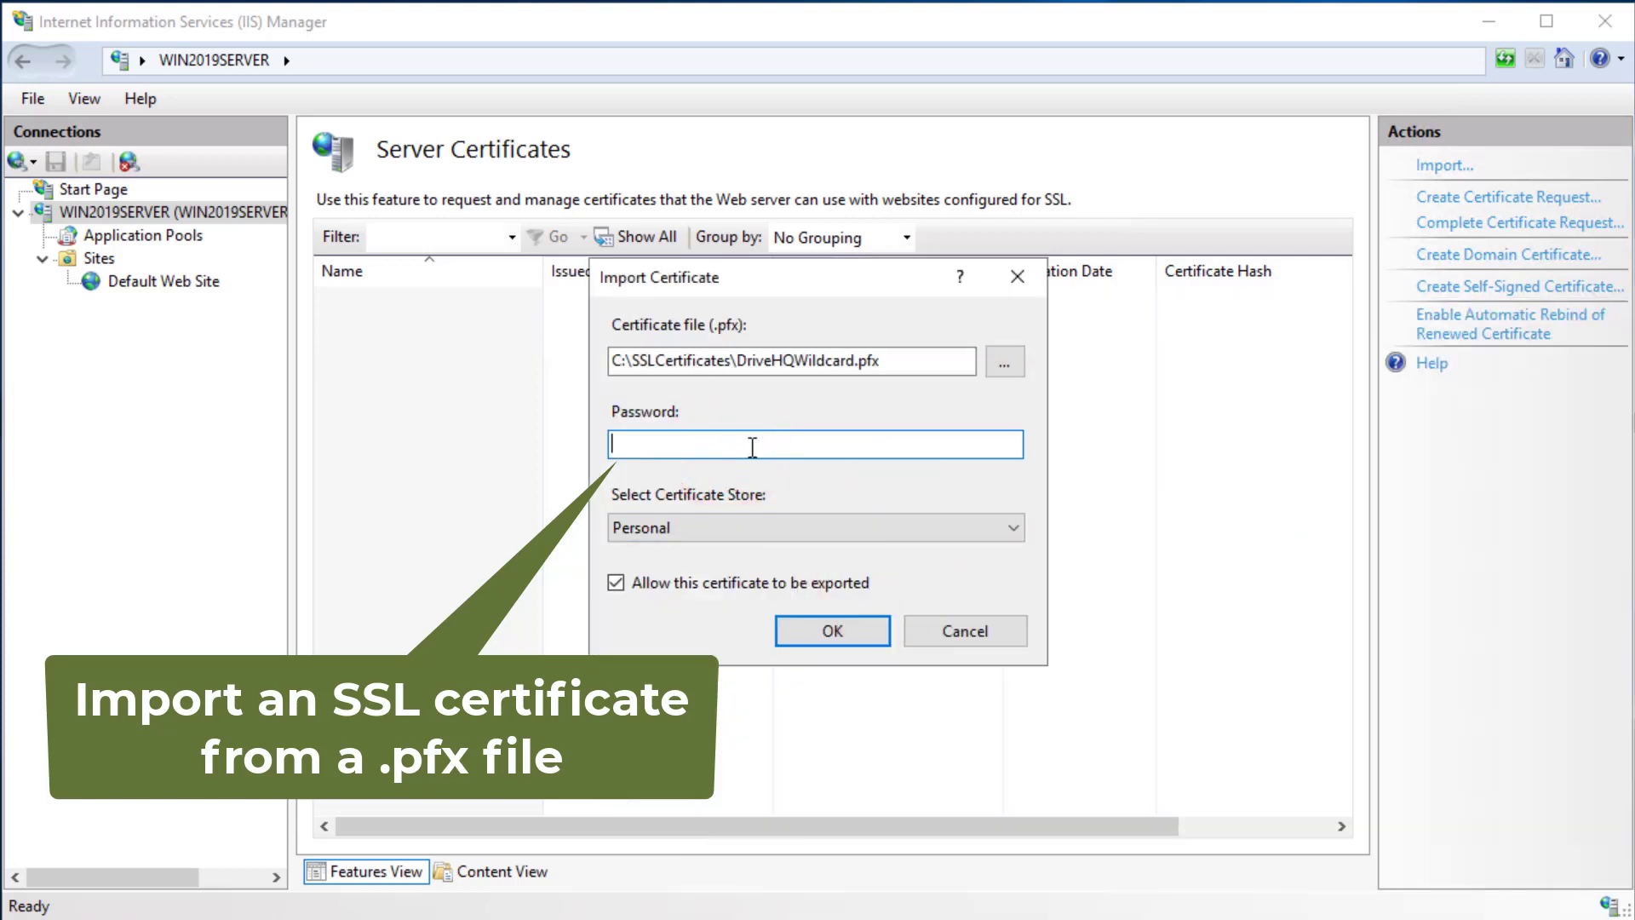
pyautogui.write('•••••••••')
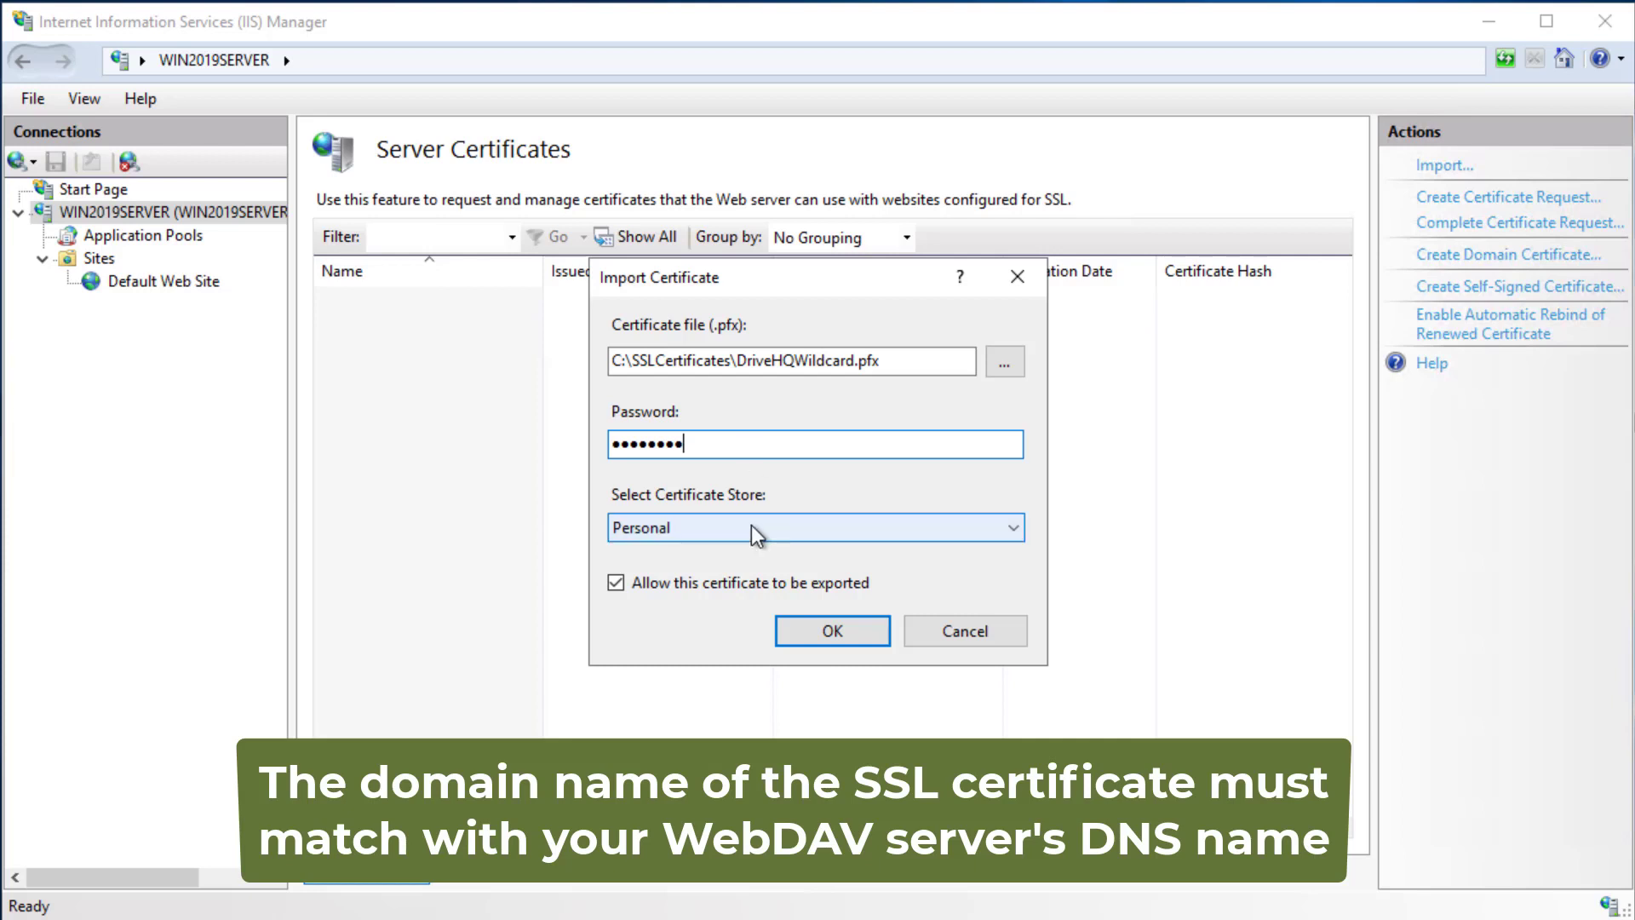
pyautogui.click(820, 635)
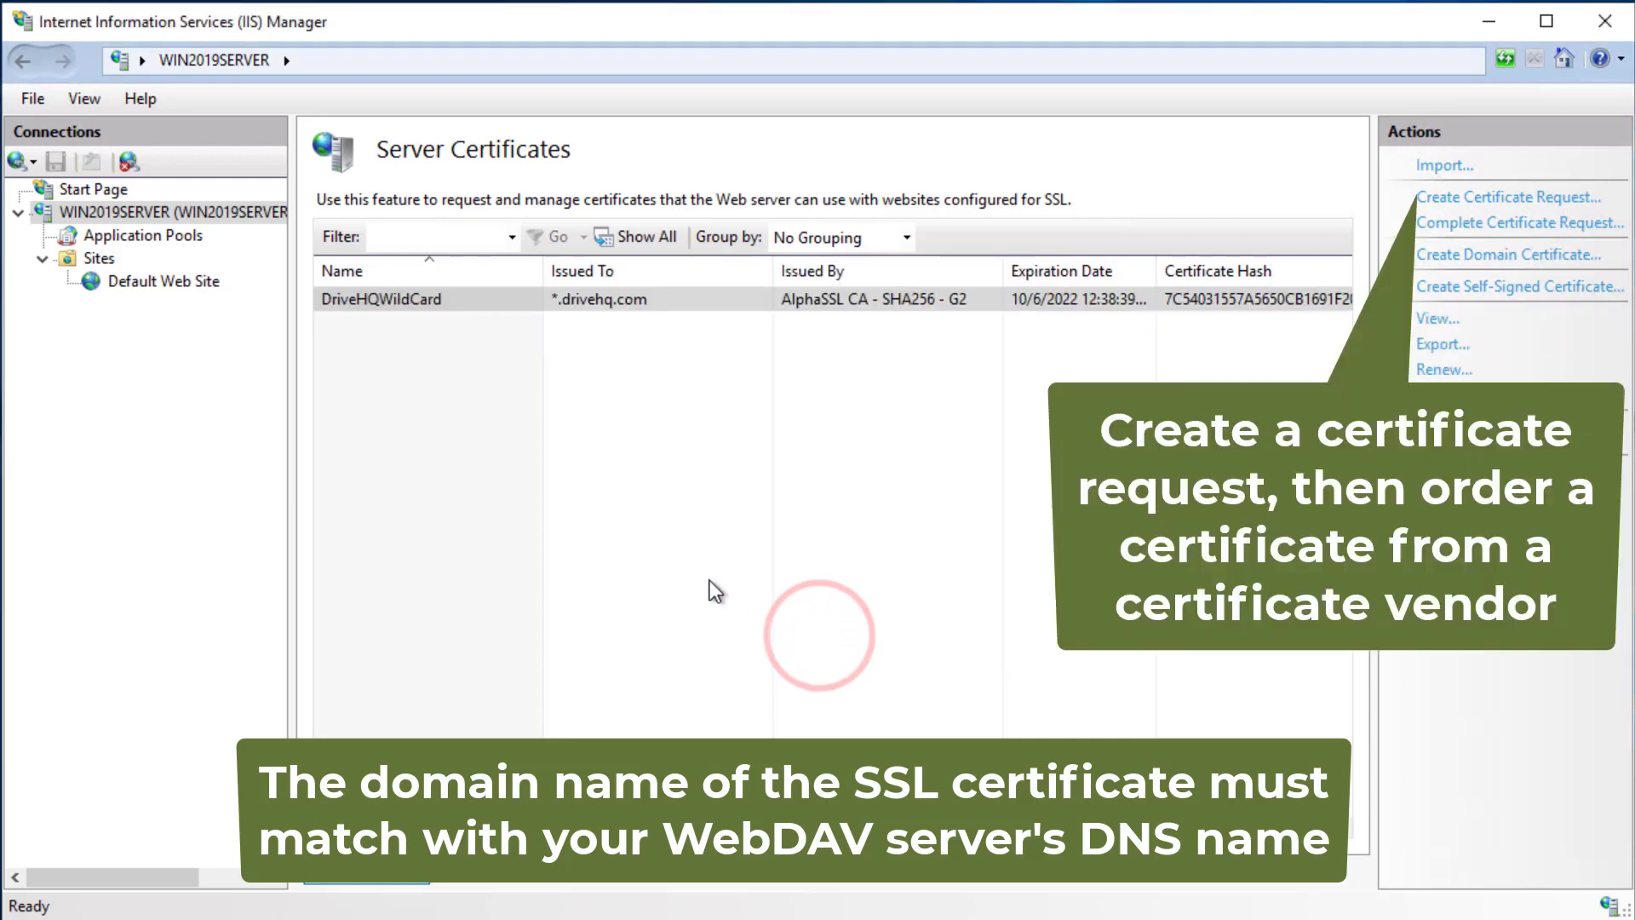
pyautogui.click(126, 283)
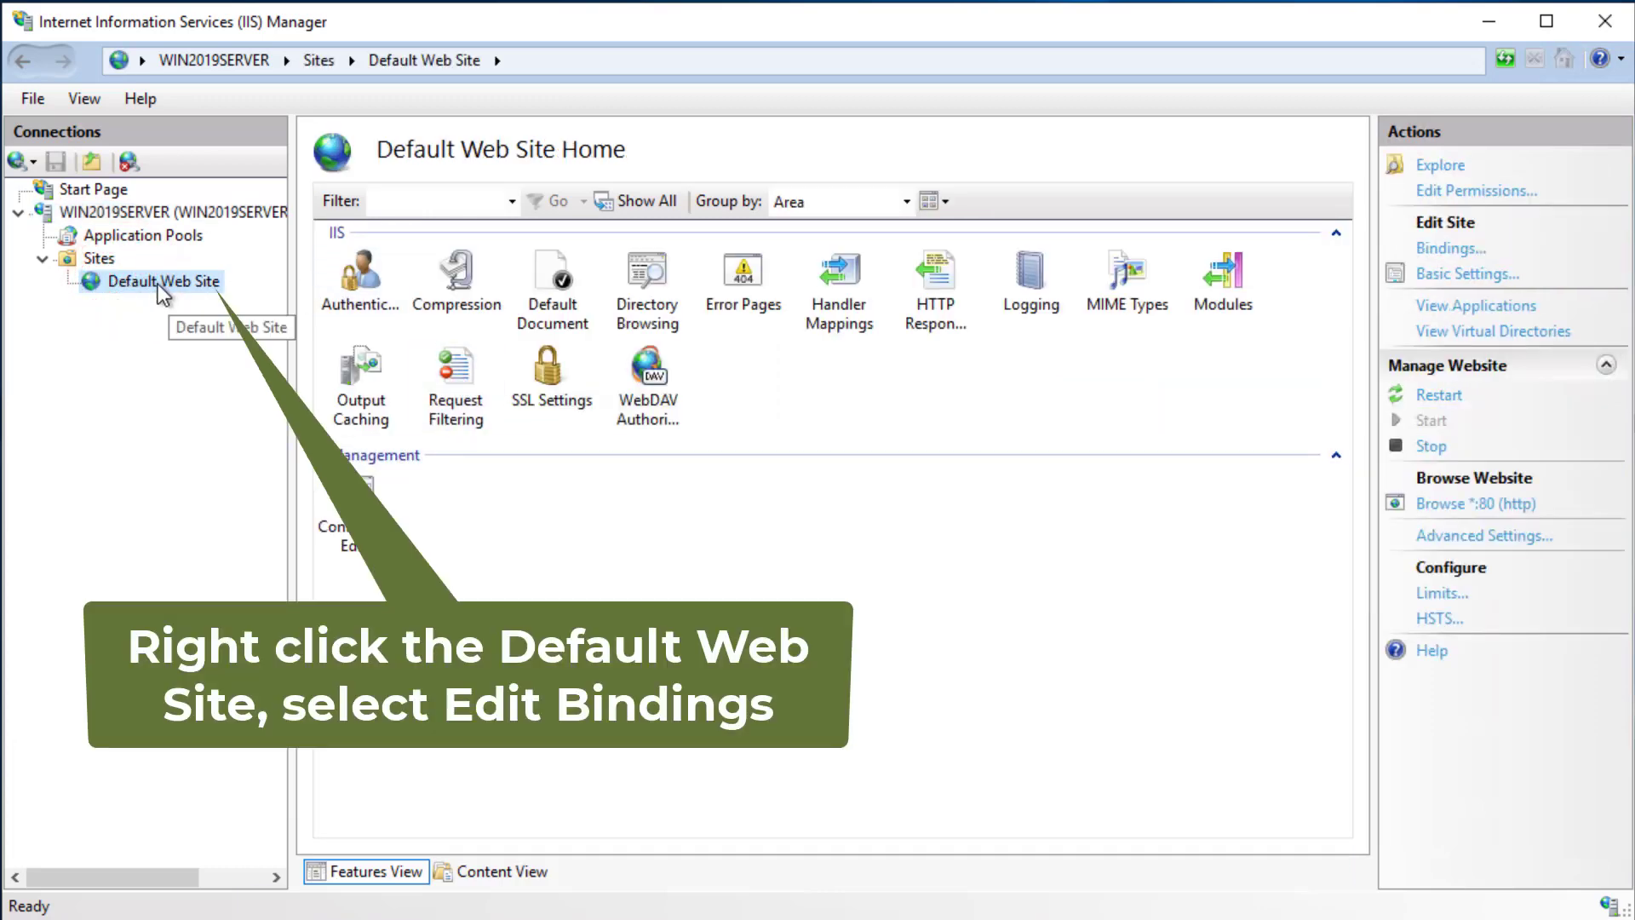
# - Add an https binding on port 443 with the DriveHQWildCard SSL certificate to Default Web Site
pyautogui.rightClick(154, 281)
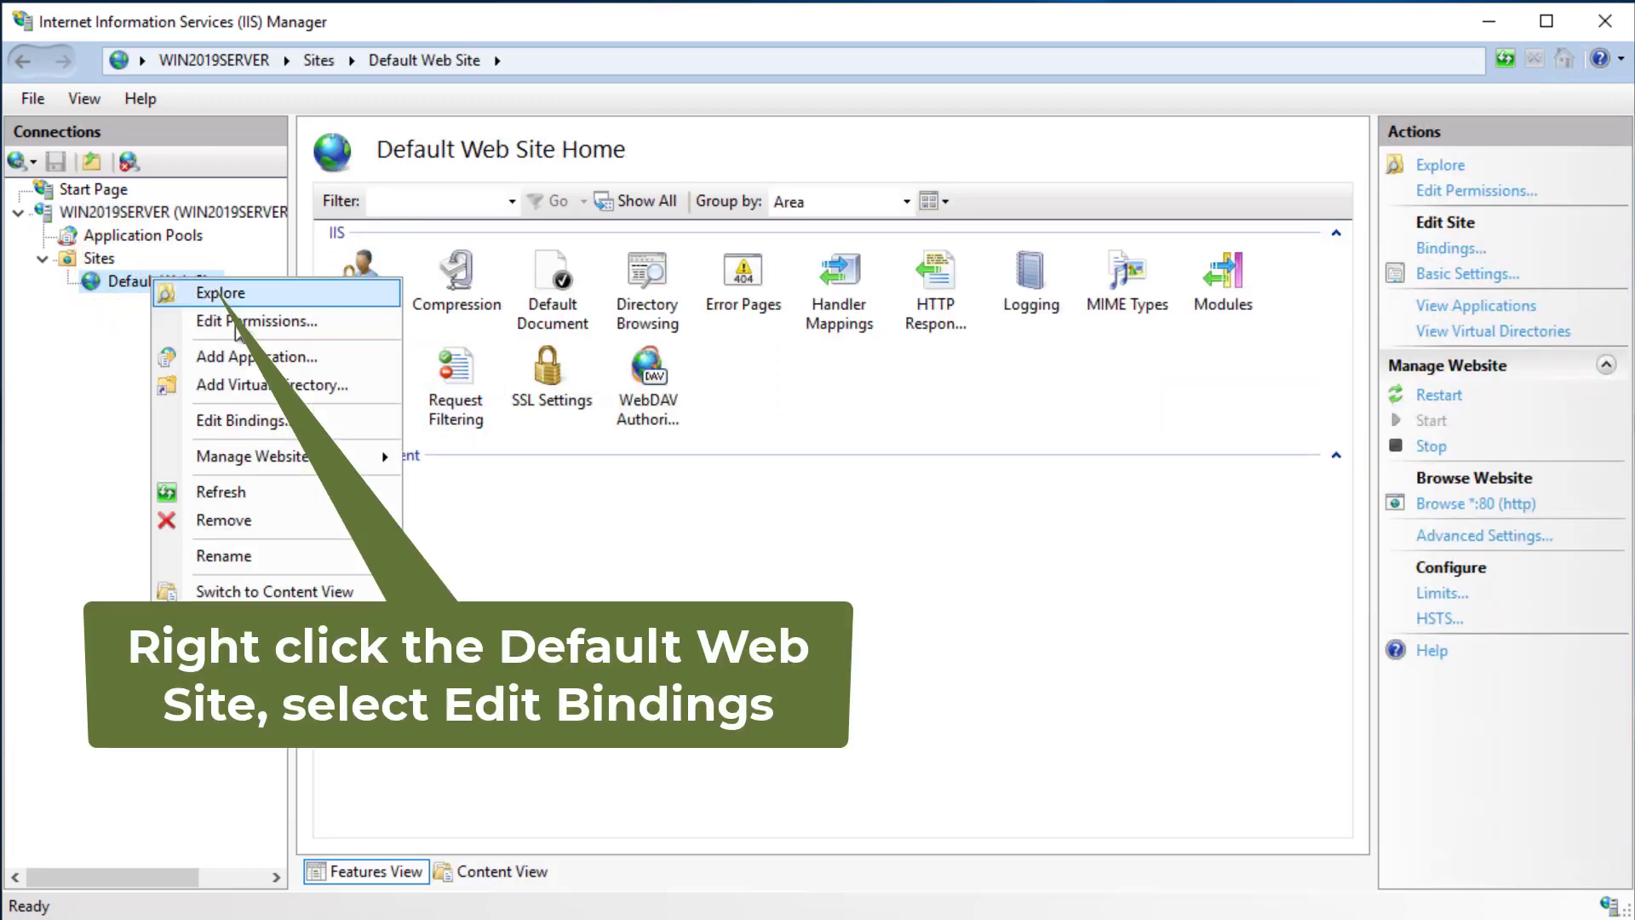
pyautogui.click(241, 421)
pyautogui.click(1146, 297)
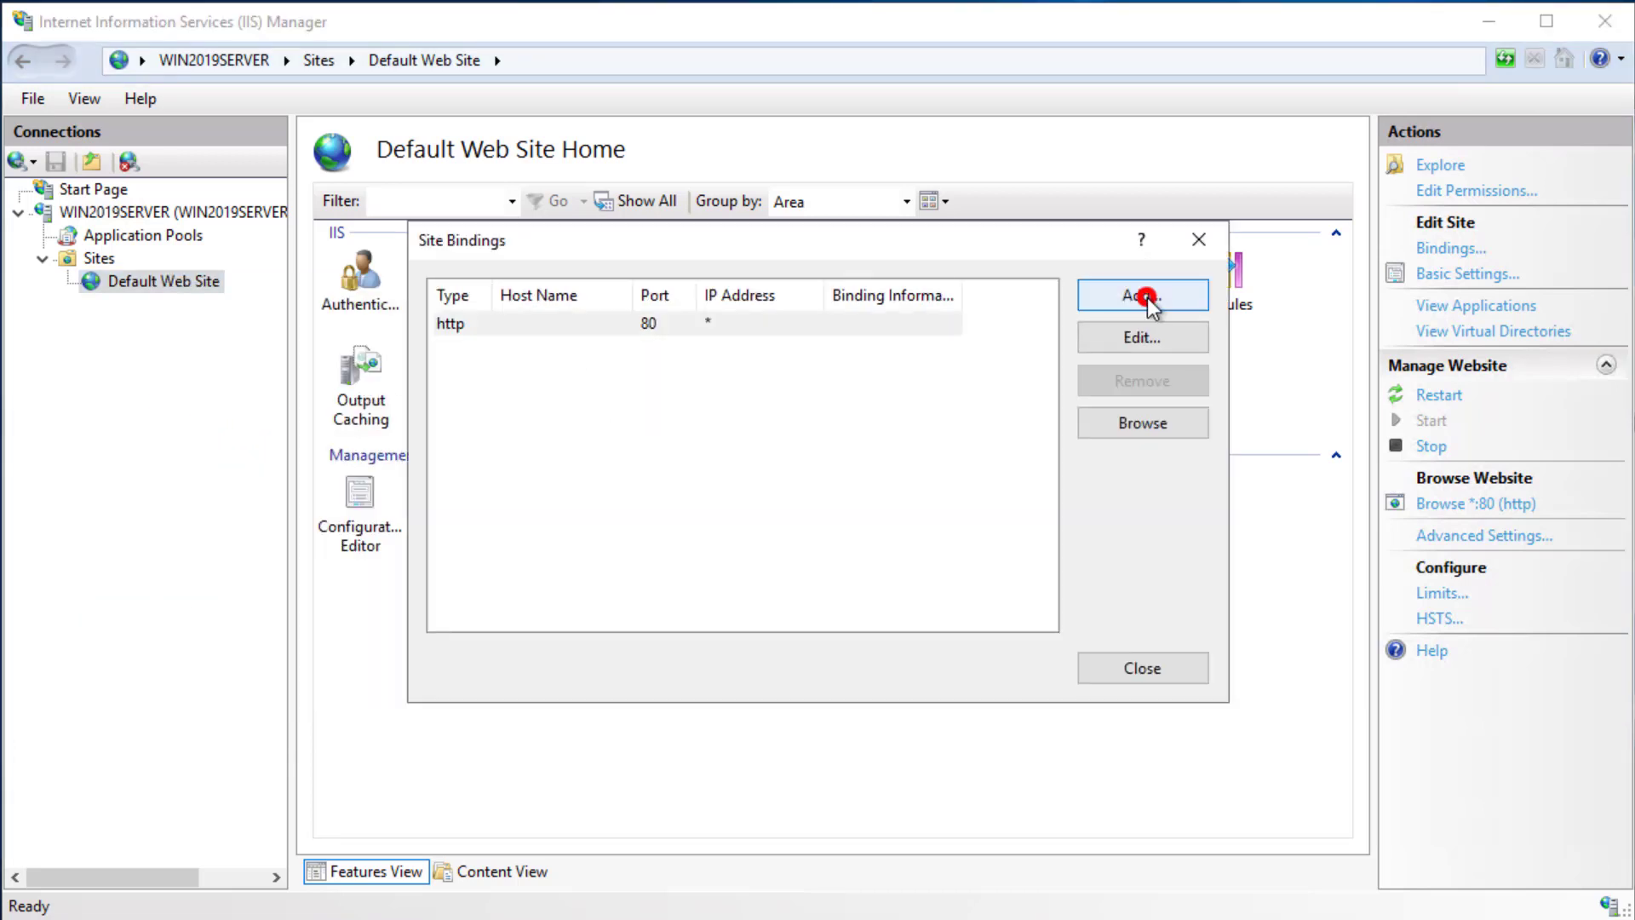
pyautogui.click(639, 292)
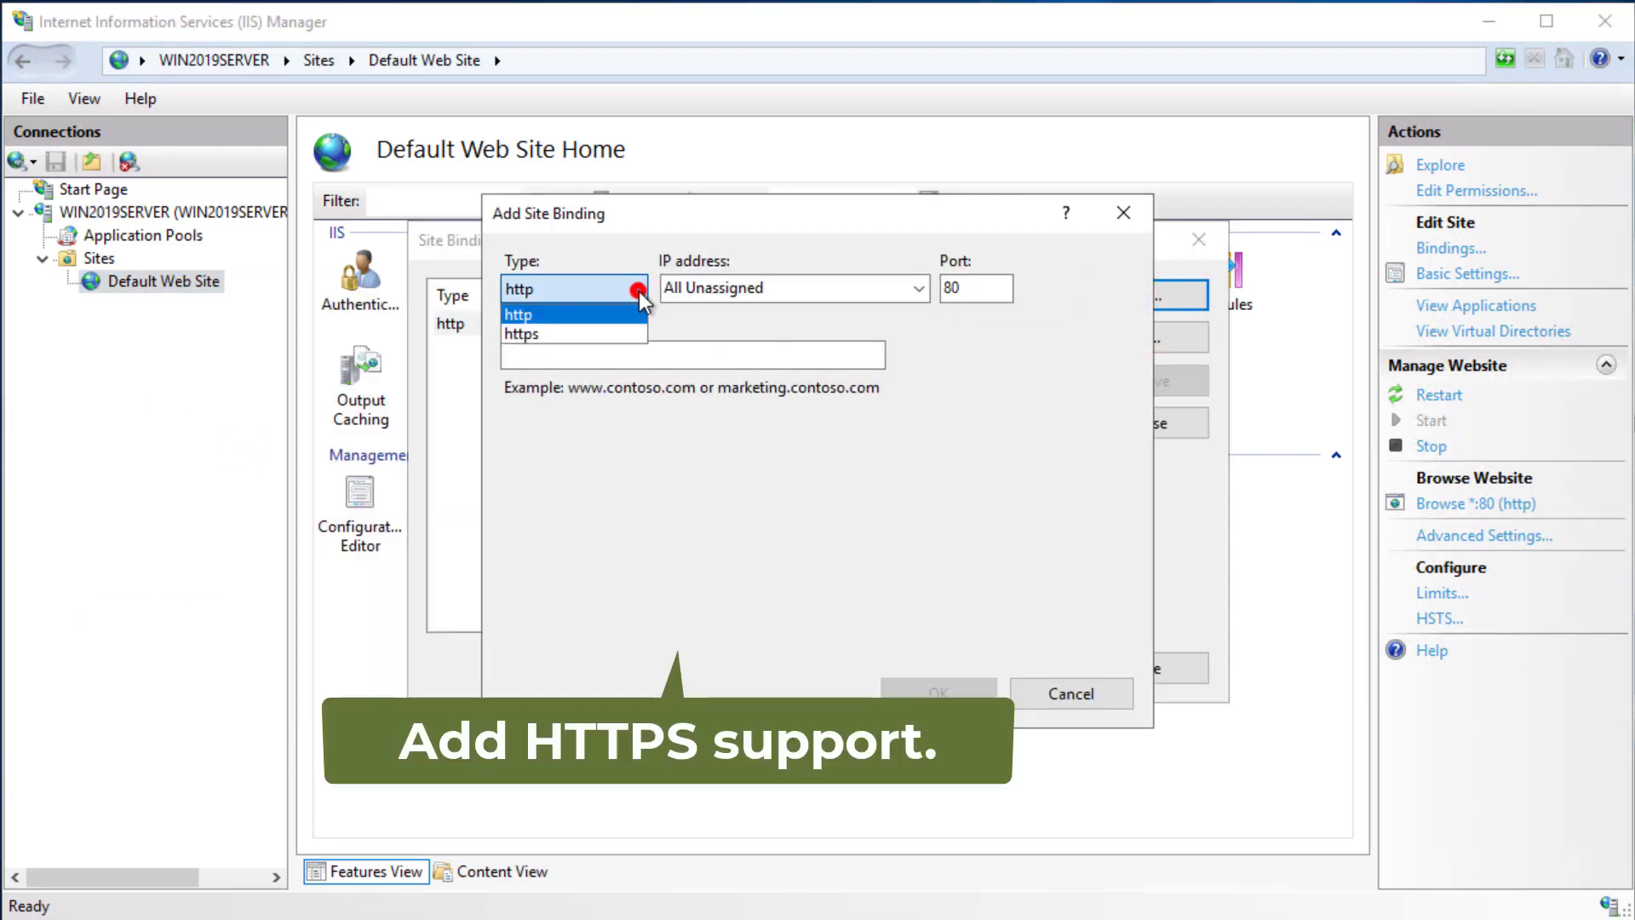
pyautogui.click(555, 333)
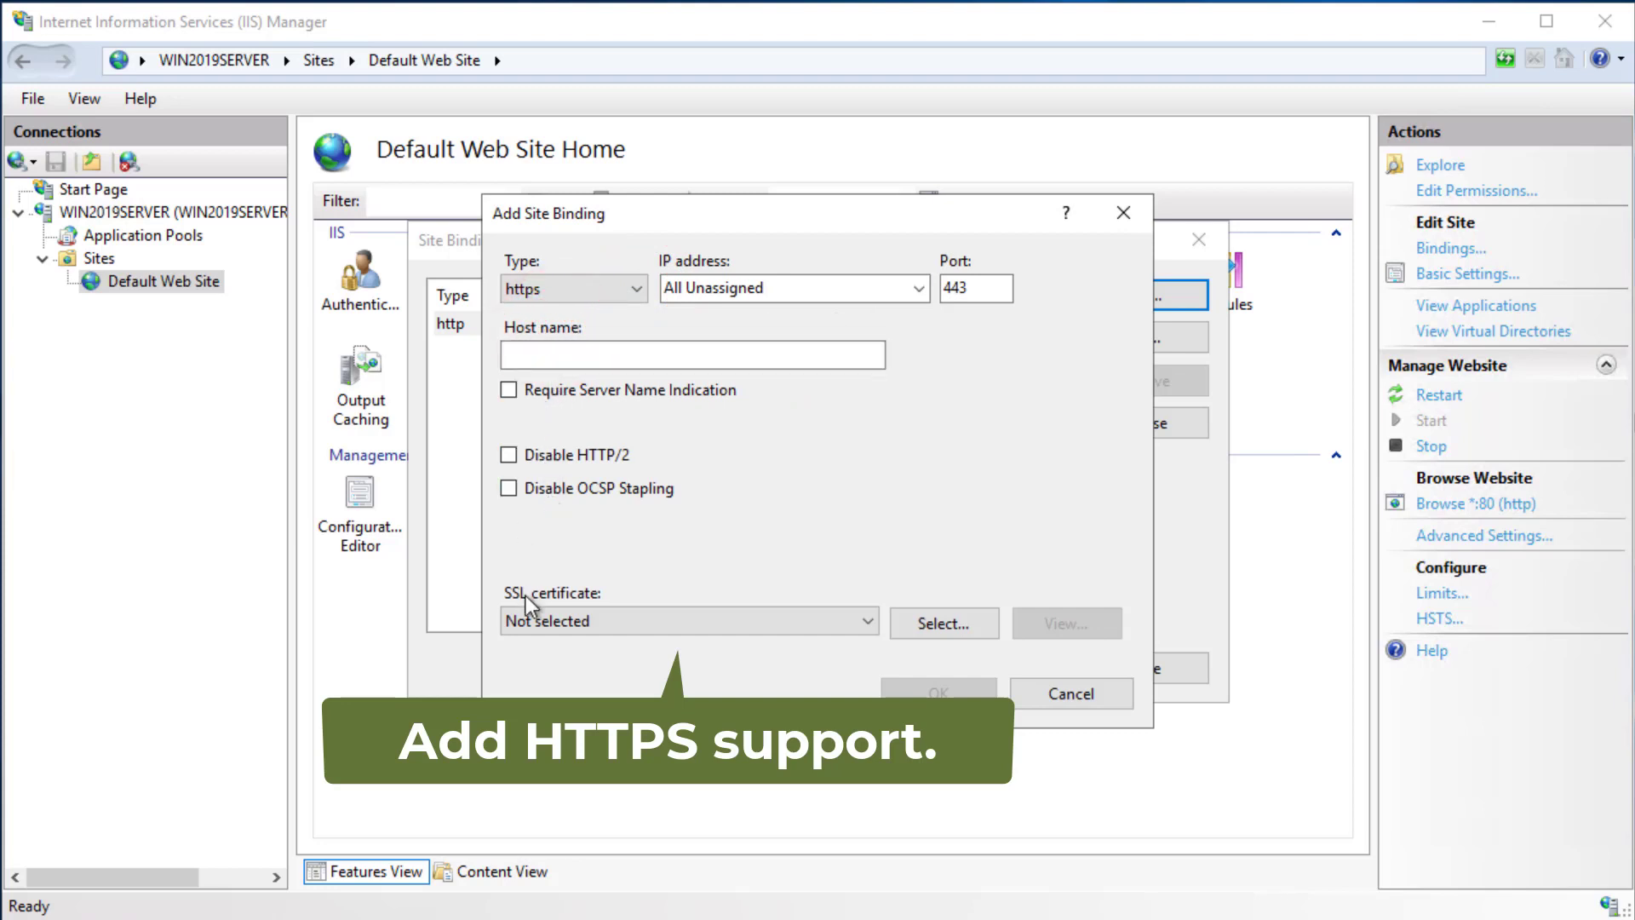
pyautogui.click(869, 621)
pyautogui.click(626, 665)
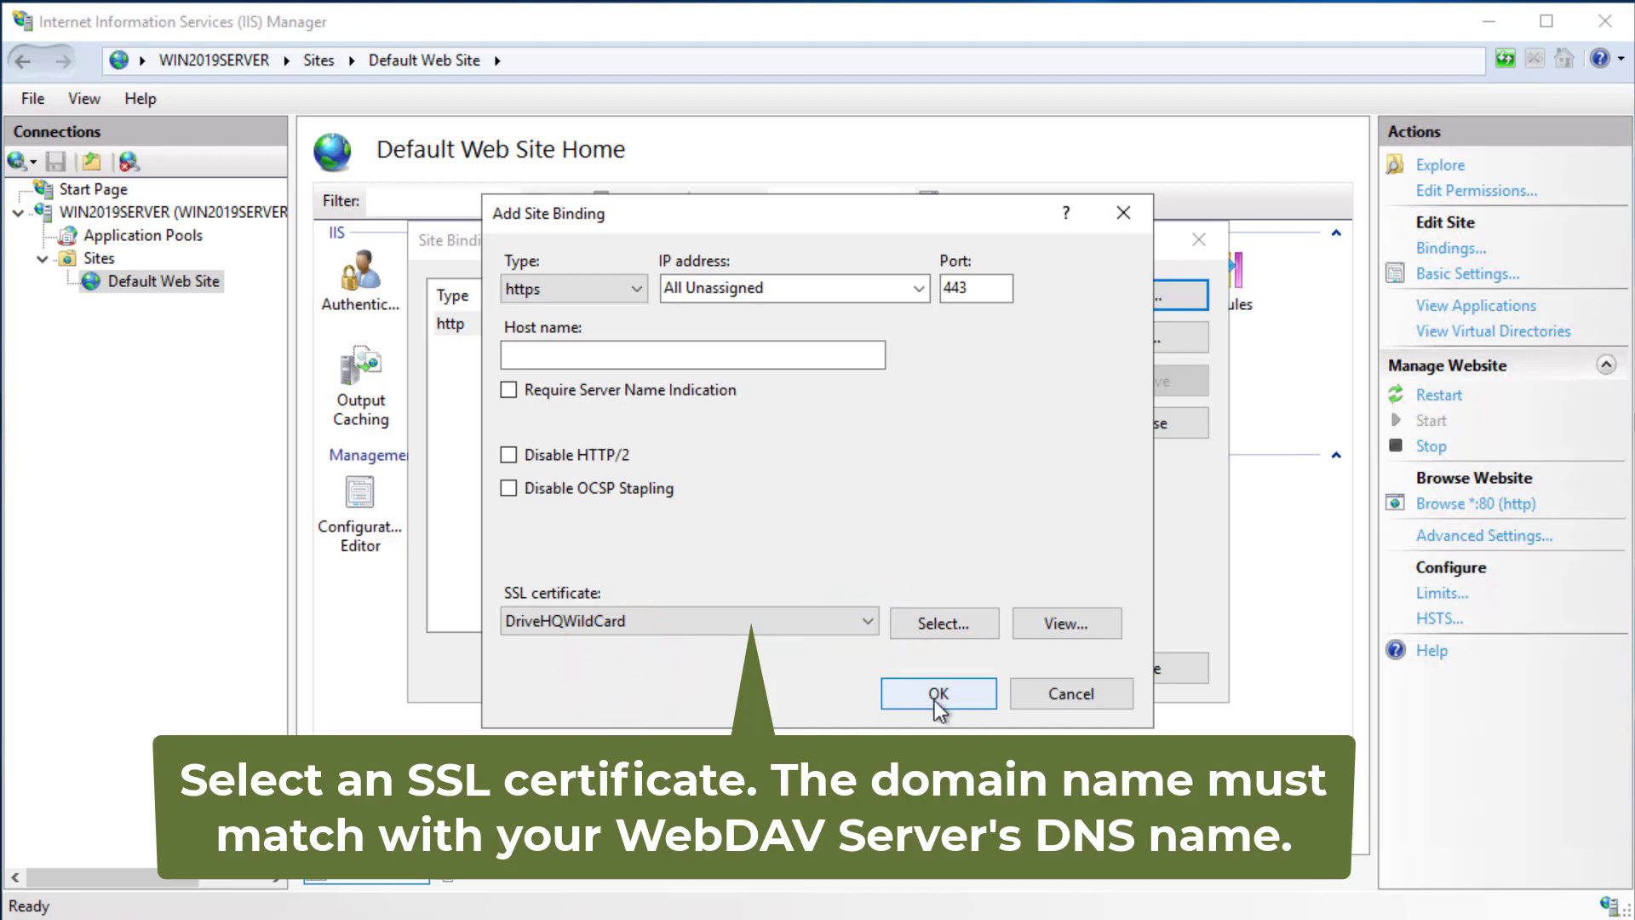
pyautogui.click(937, 697)
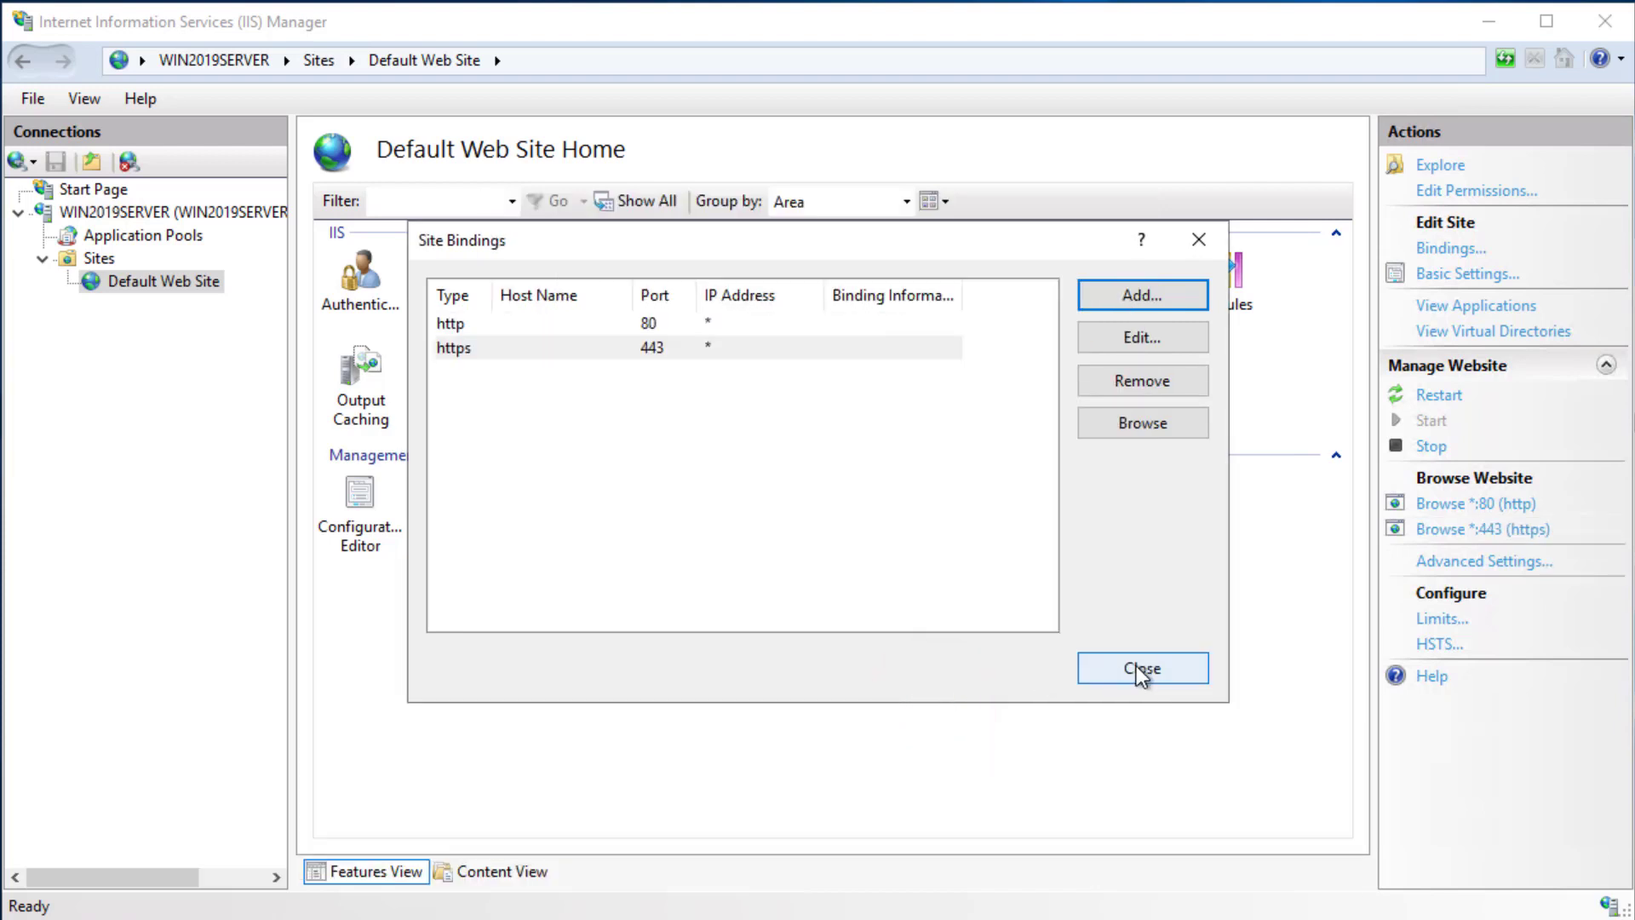
pyautogui.click(1137, 673)
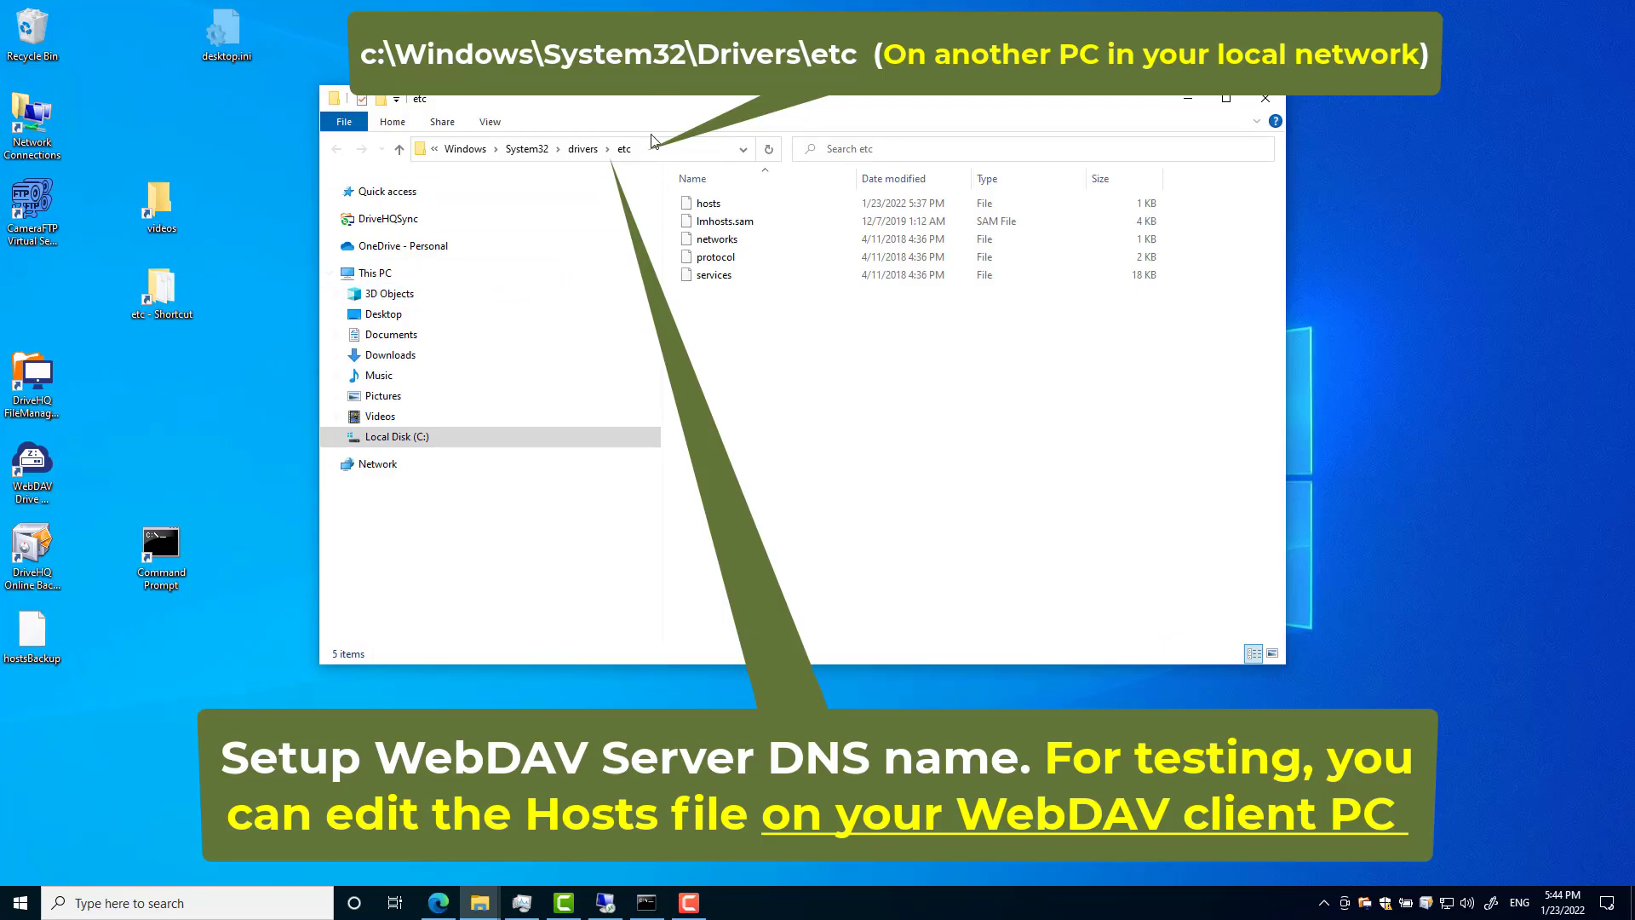
pyautogui.click(582, 150)
# - Copy the hosts file from drivers\etc to the desktop
pyautogui.click(712, 204)
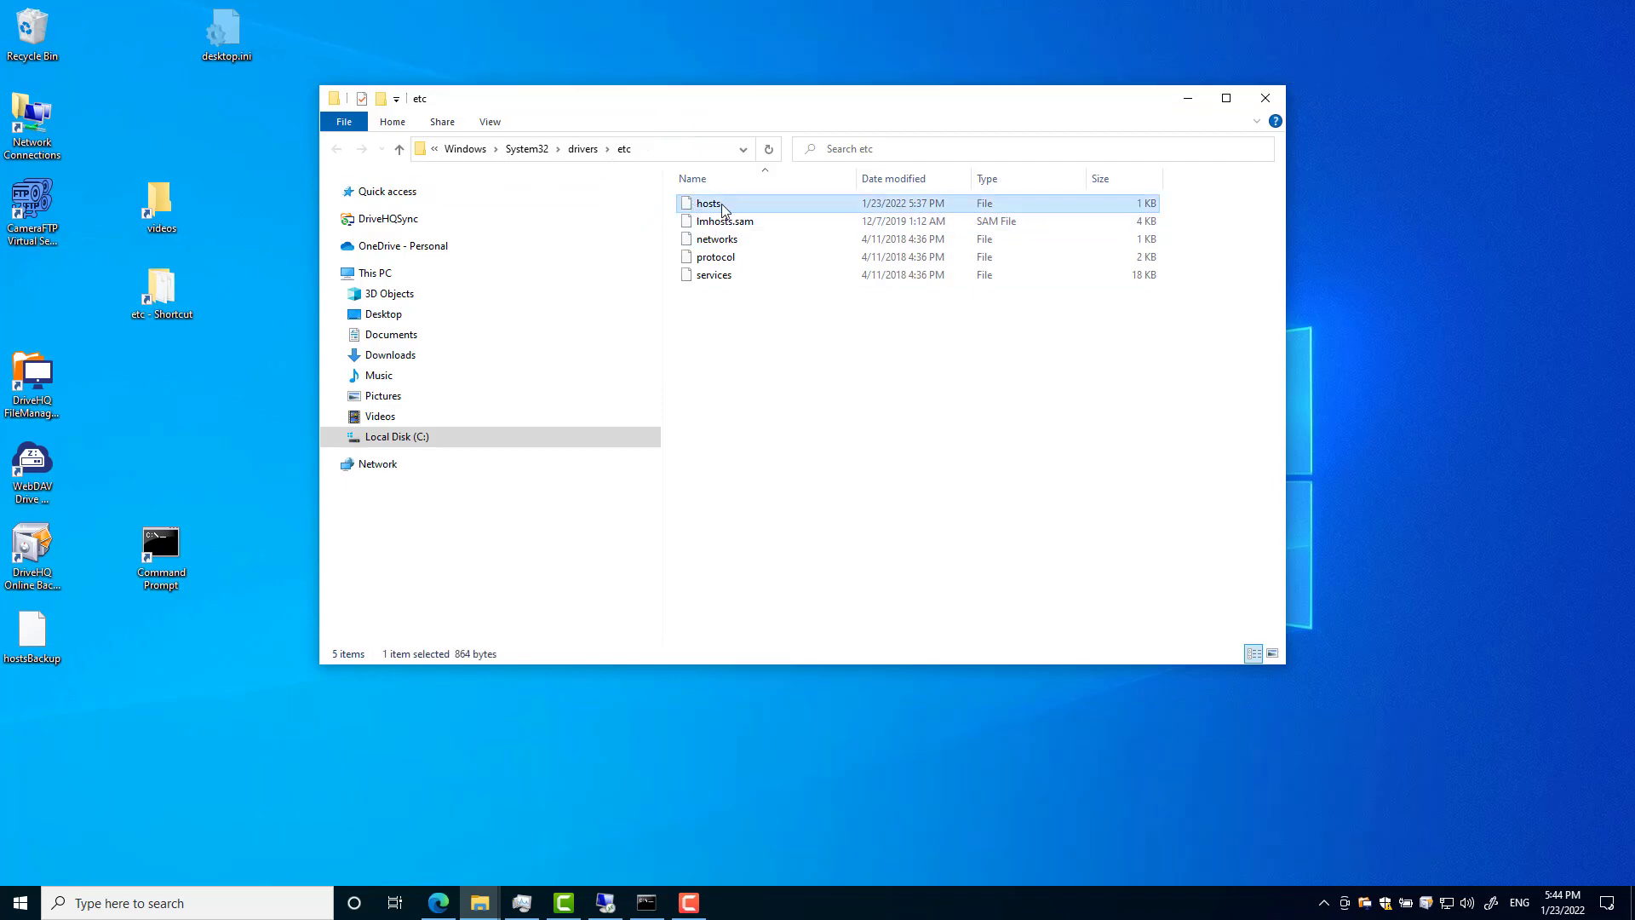
pyautogui.rightClick(715, 204)
pyautogui.click(529, 381)
pyautogui.rightClick(174, 412)
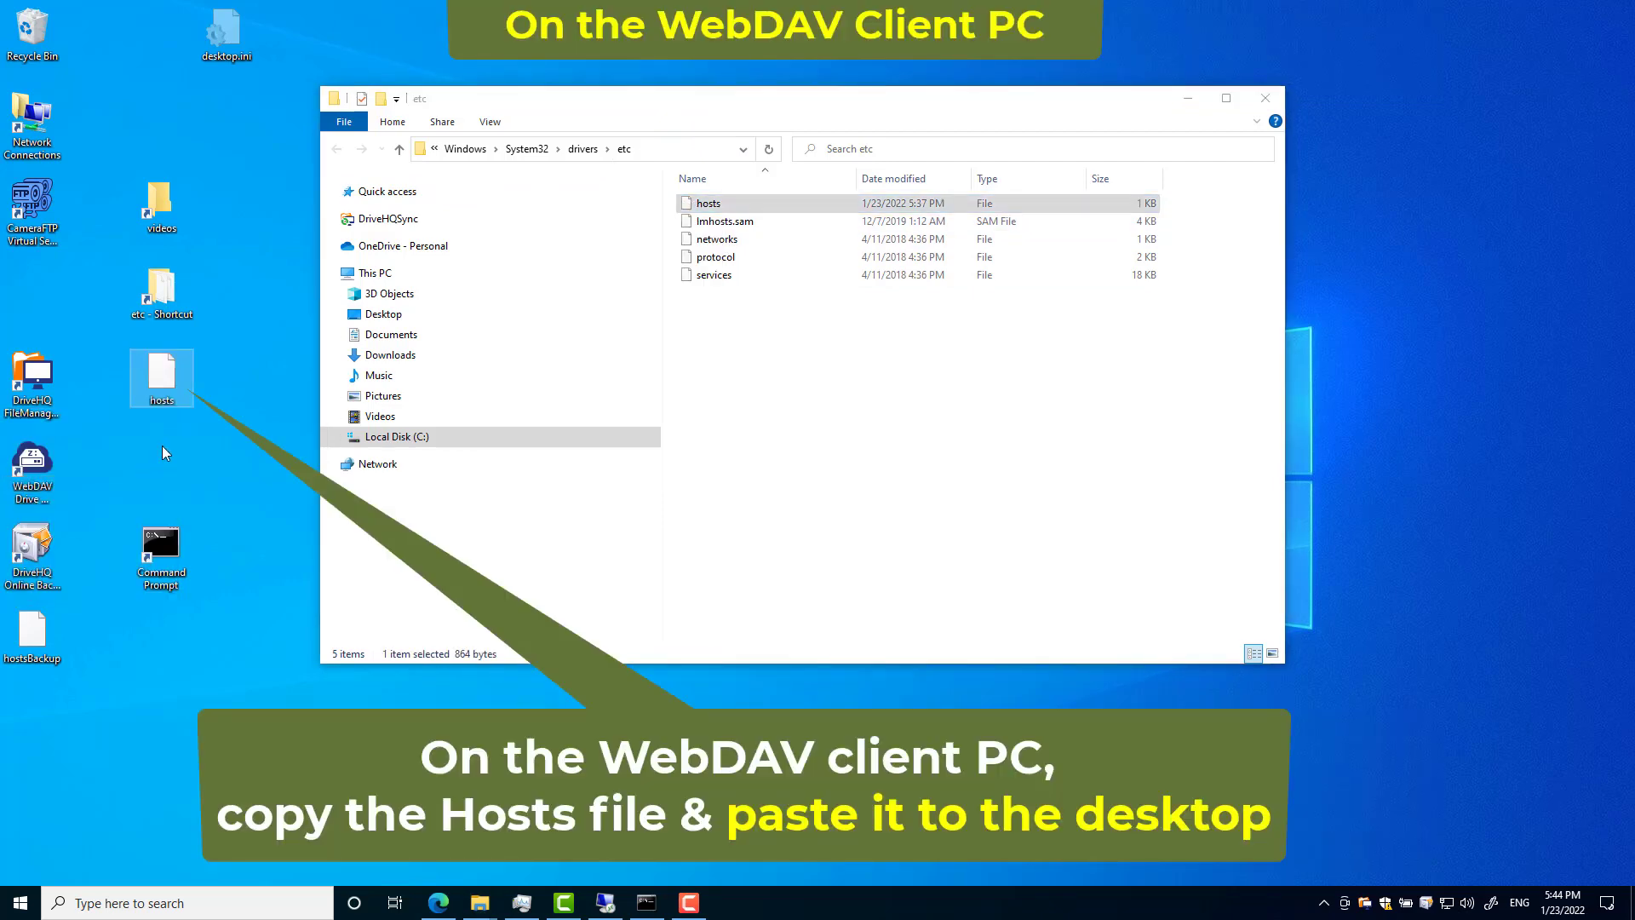
# - Open the desktop hosts copy in Notepad and check the 192.168.1.178 YourWebdav.DriveHQ.com line
pyautogui.doubleClick(161, 375)
pyautogui.click(701, 380)
pyautogui.click(869, 642)
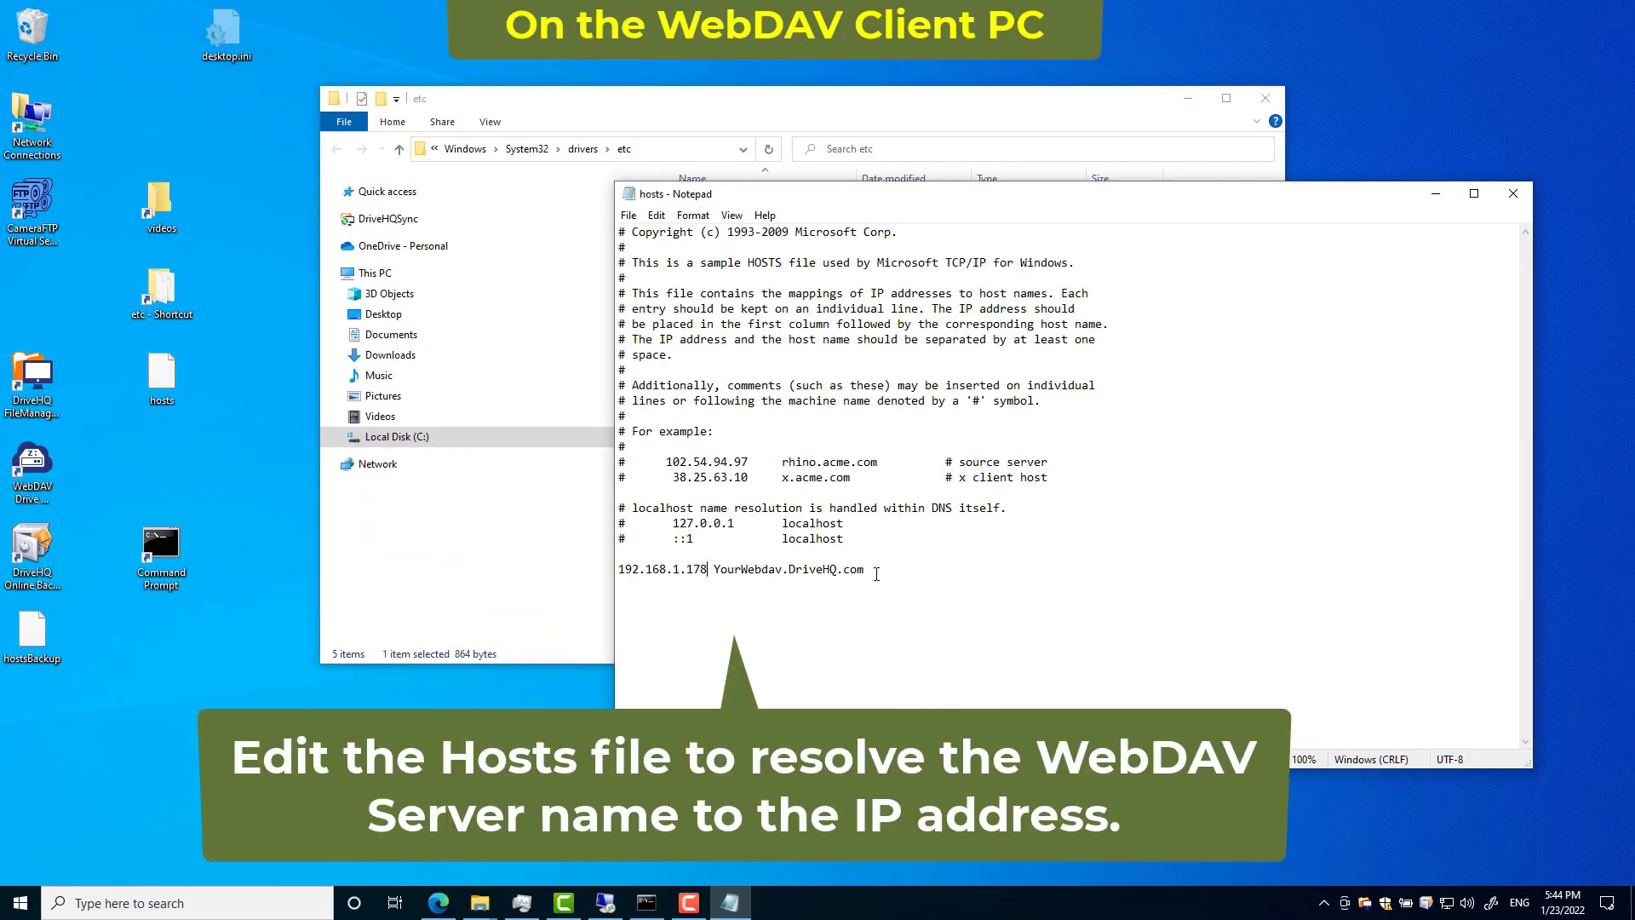
pyautogui.moveTo(878, 572); pyautogui.dragTo(618, 569)
pyautogui.click(631, 596)
pyautogui.click(1513, 194)
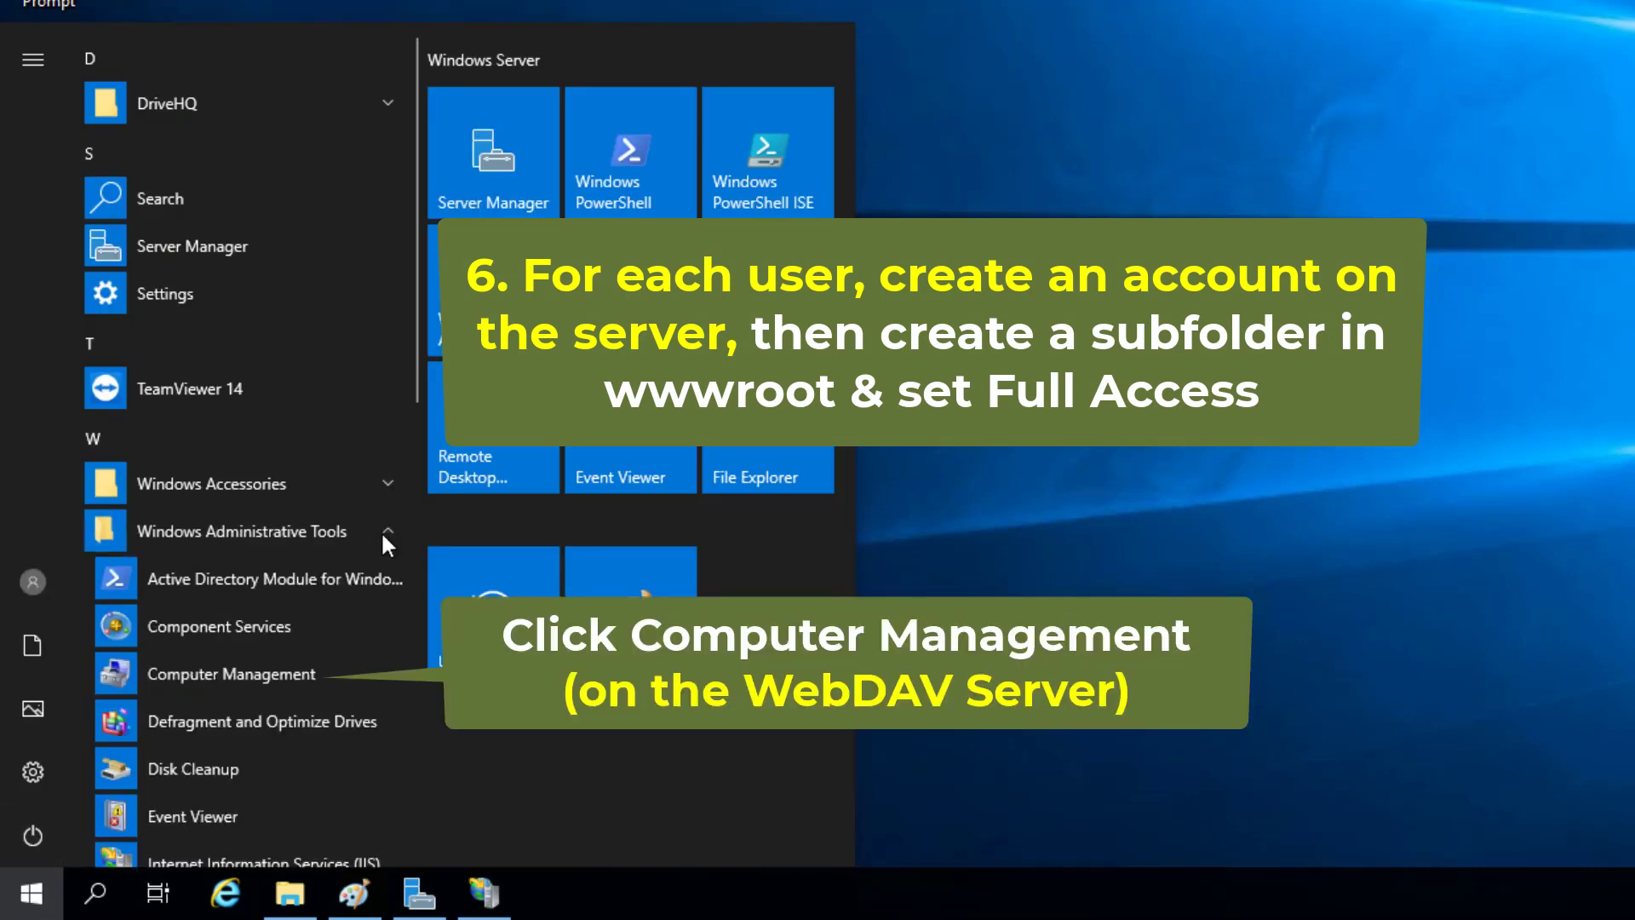
# - Open Computer Management and start a new user under Local Users and Groups > Users
pyautogui.click(238, 675)
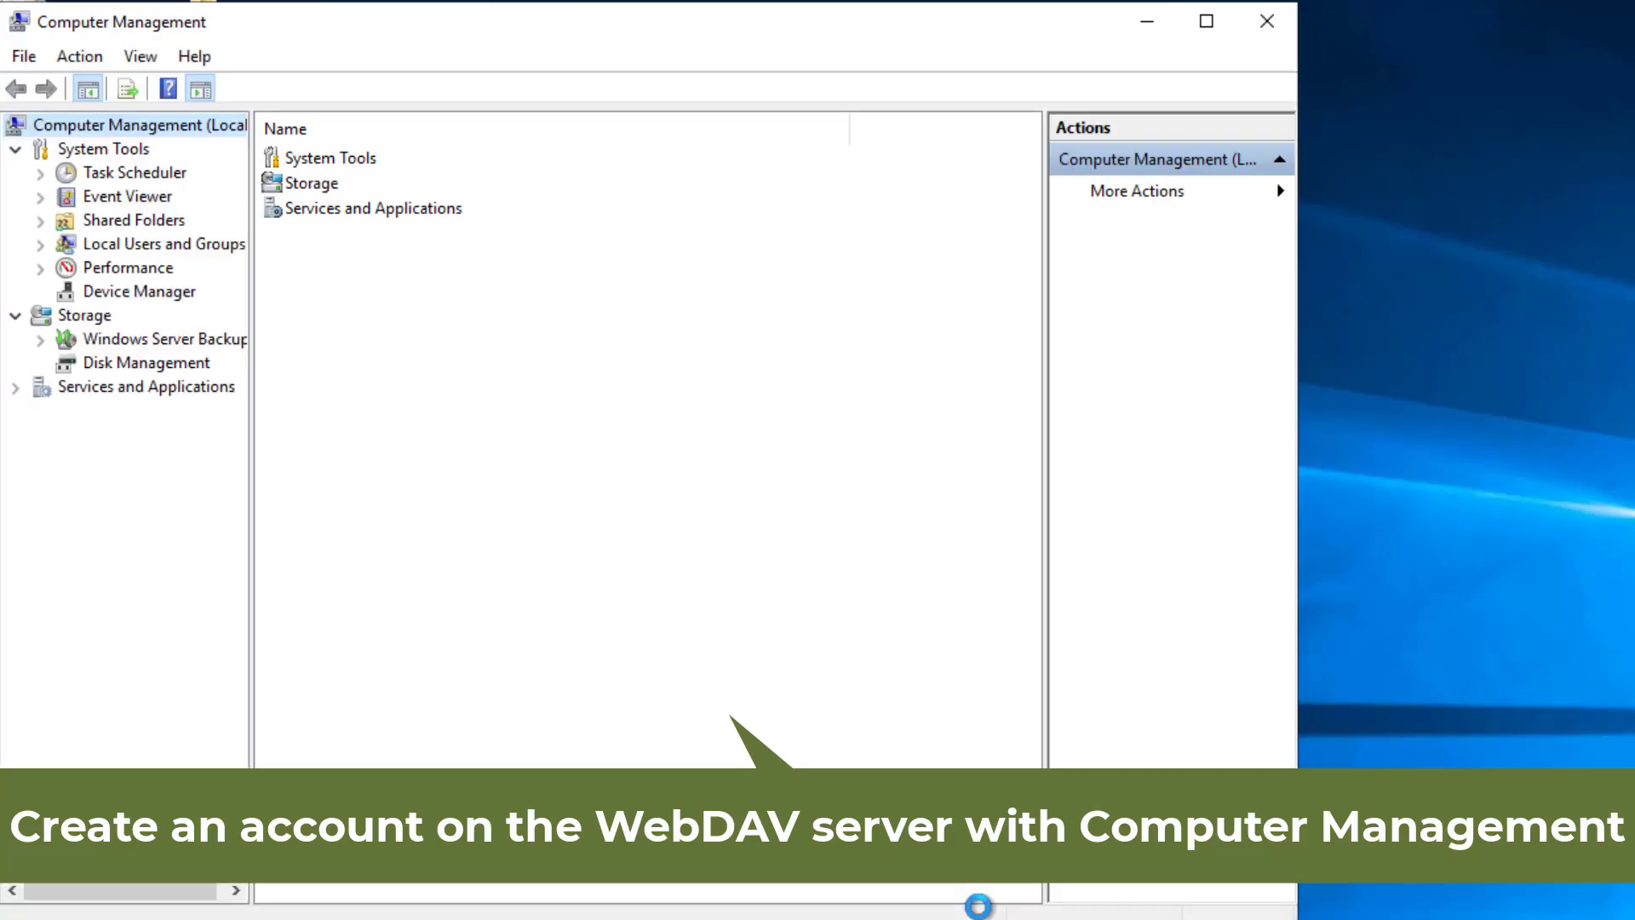
pyautogui.click(41, 246)
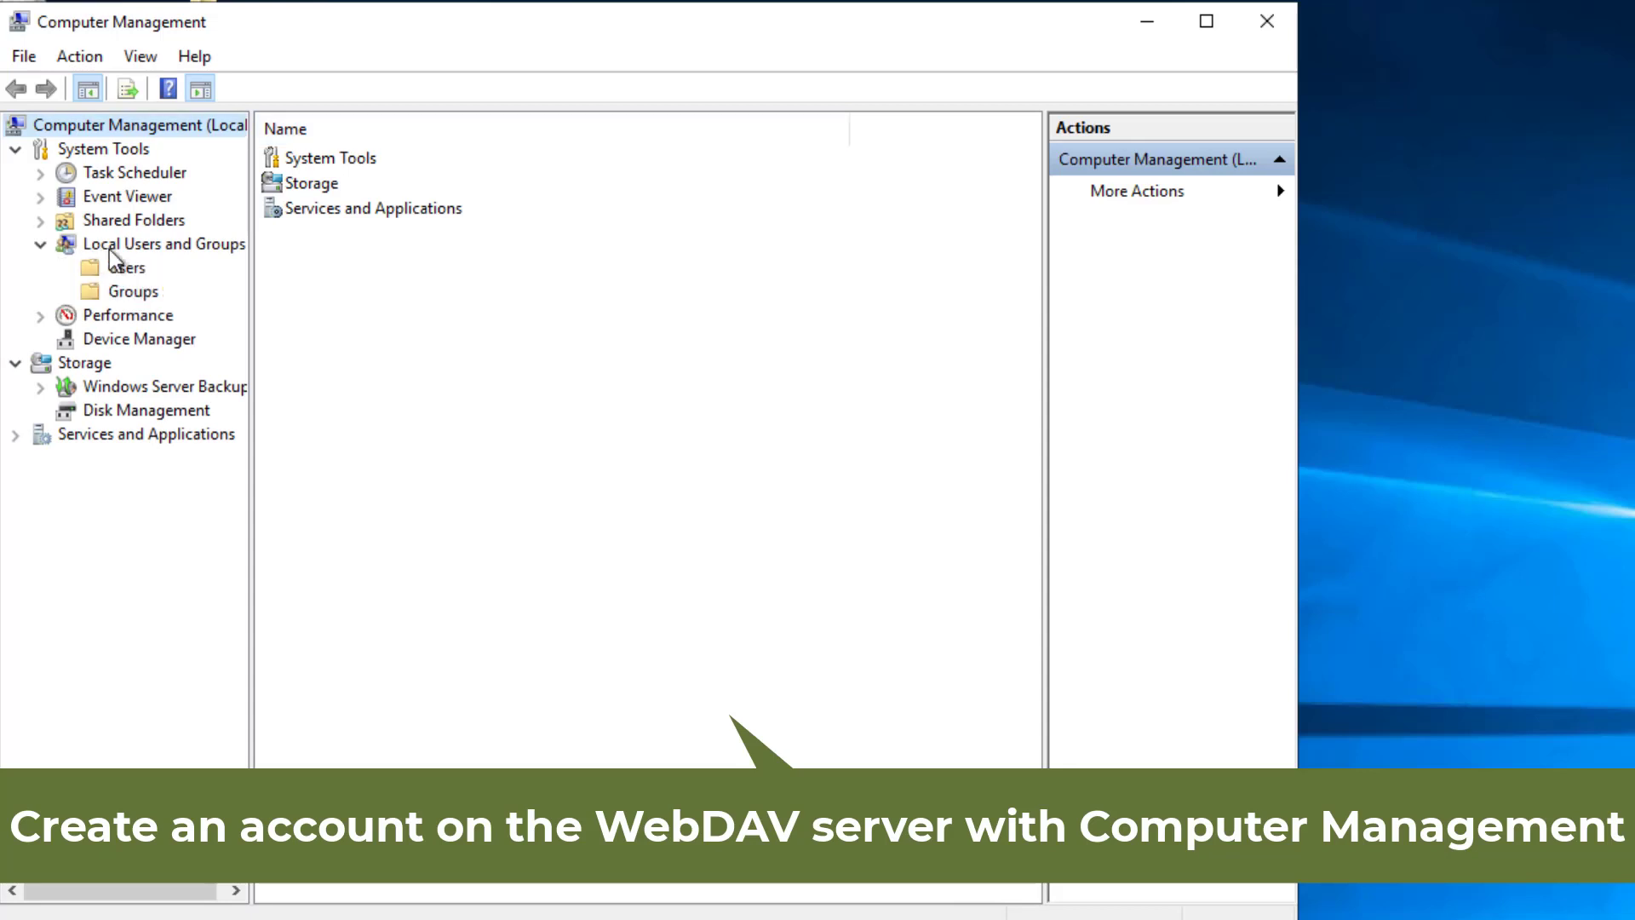
pyautogui.click(141, 268)
pyautogui.rightClick(154, 266)
pyautogui.click(192, 271)
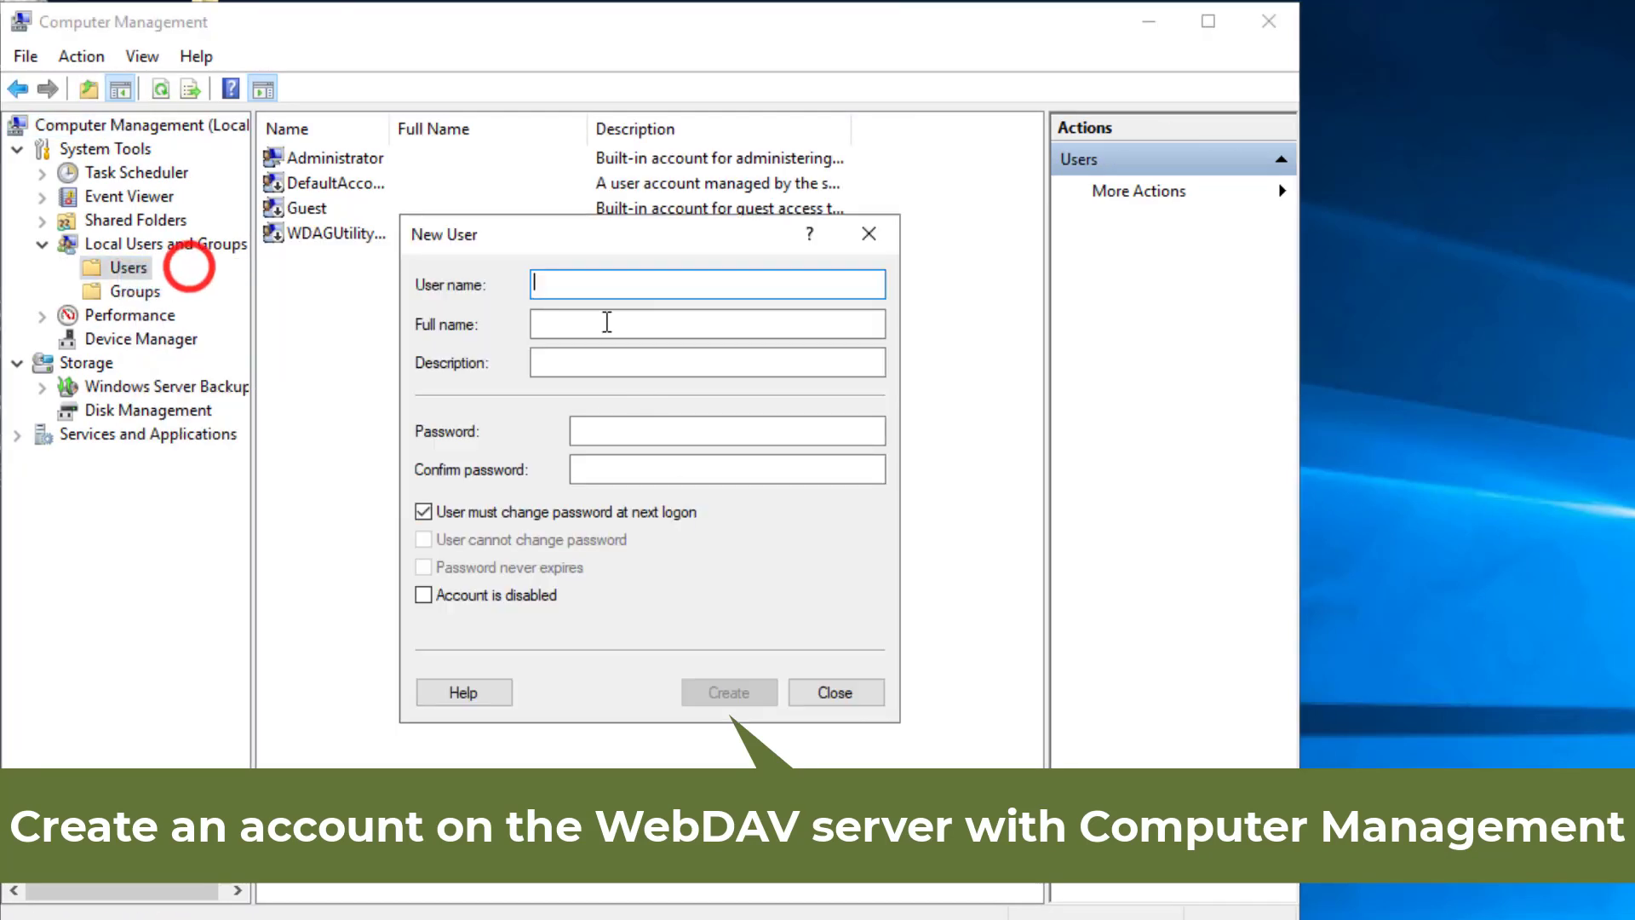
# - Create user DemoUser1 with no forced password change and a password that never expires
pyautogui.click(602, 285)
pyautogui.write('DemoUser1')
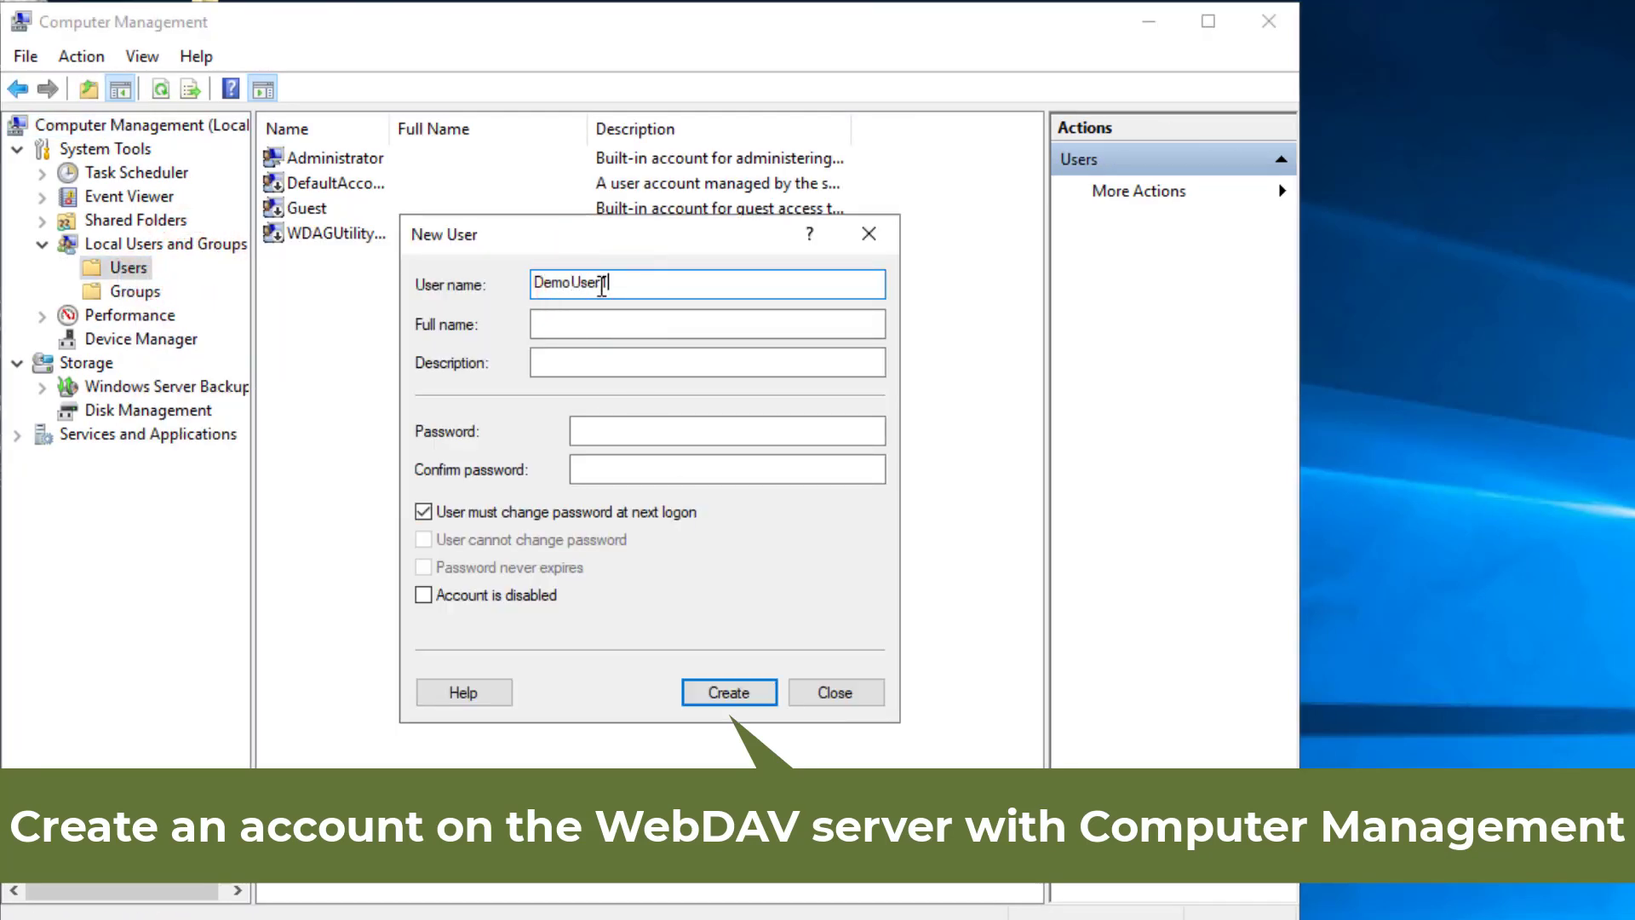
pyautogui.press('Tab')
pyautogui.press('Tab')
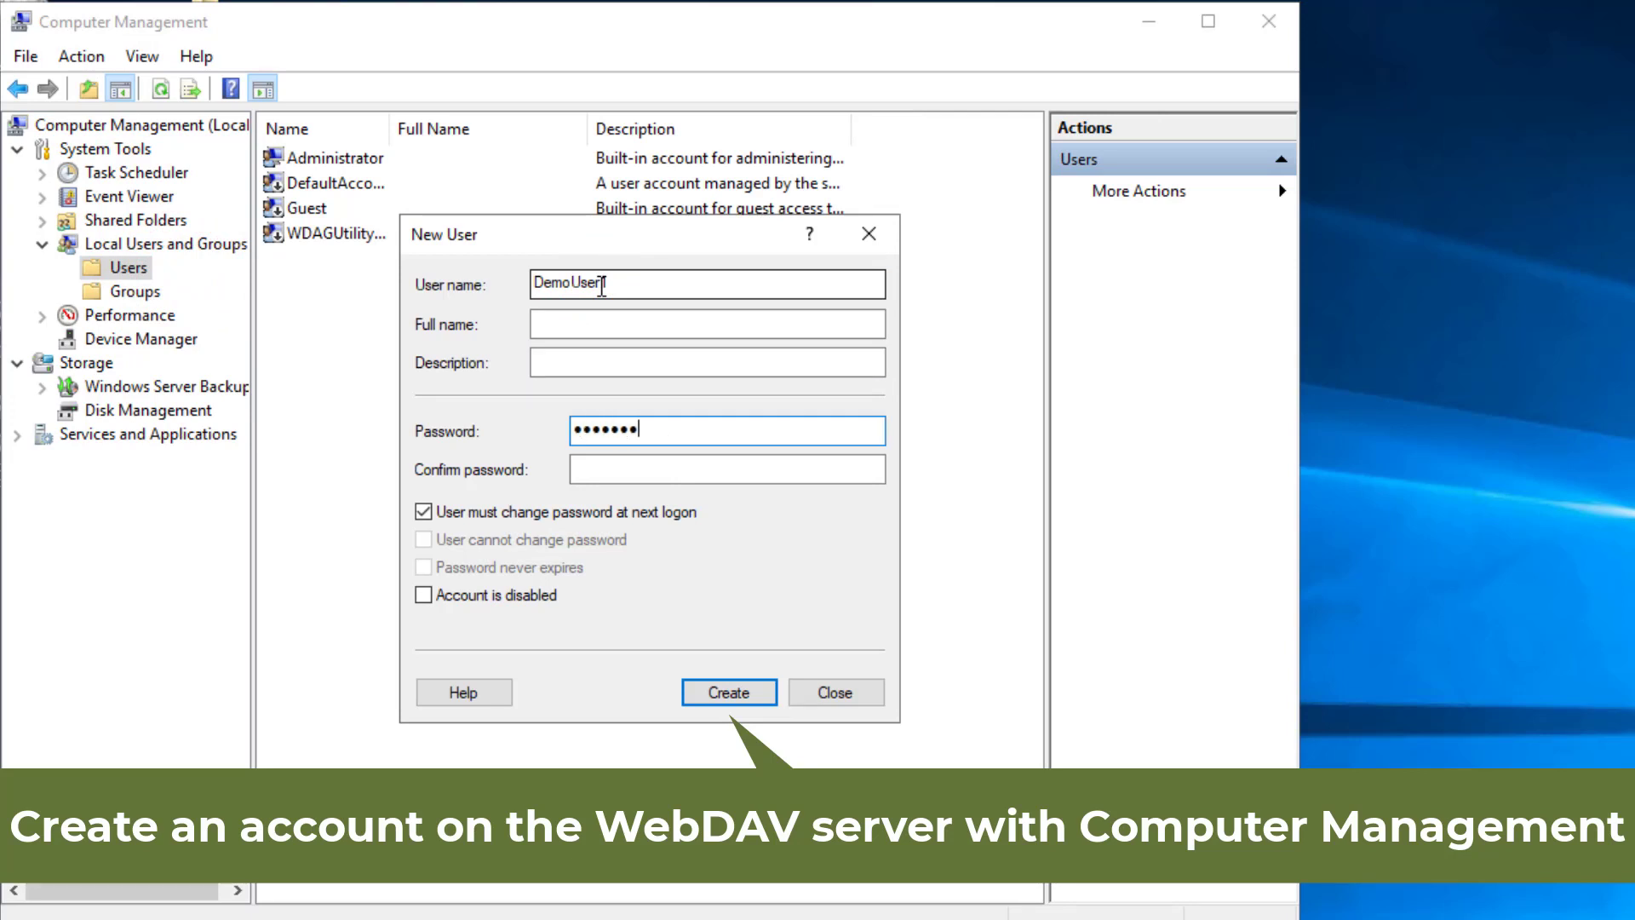
pyautogui.press('Tab')
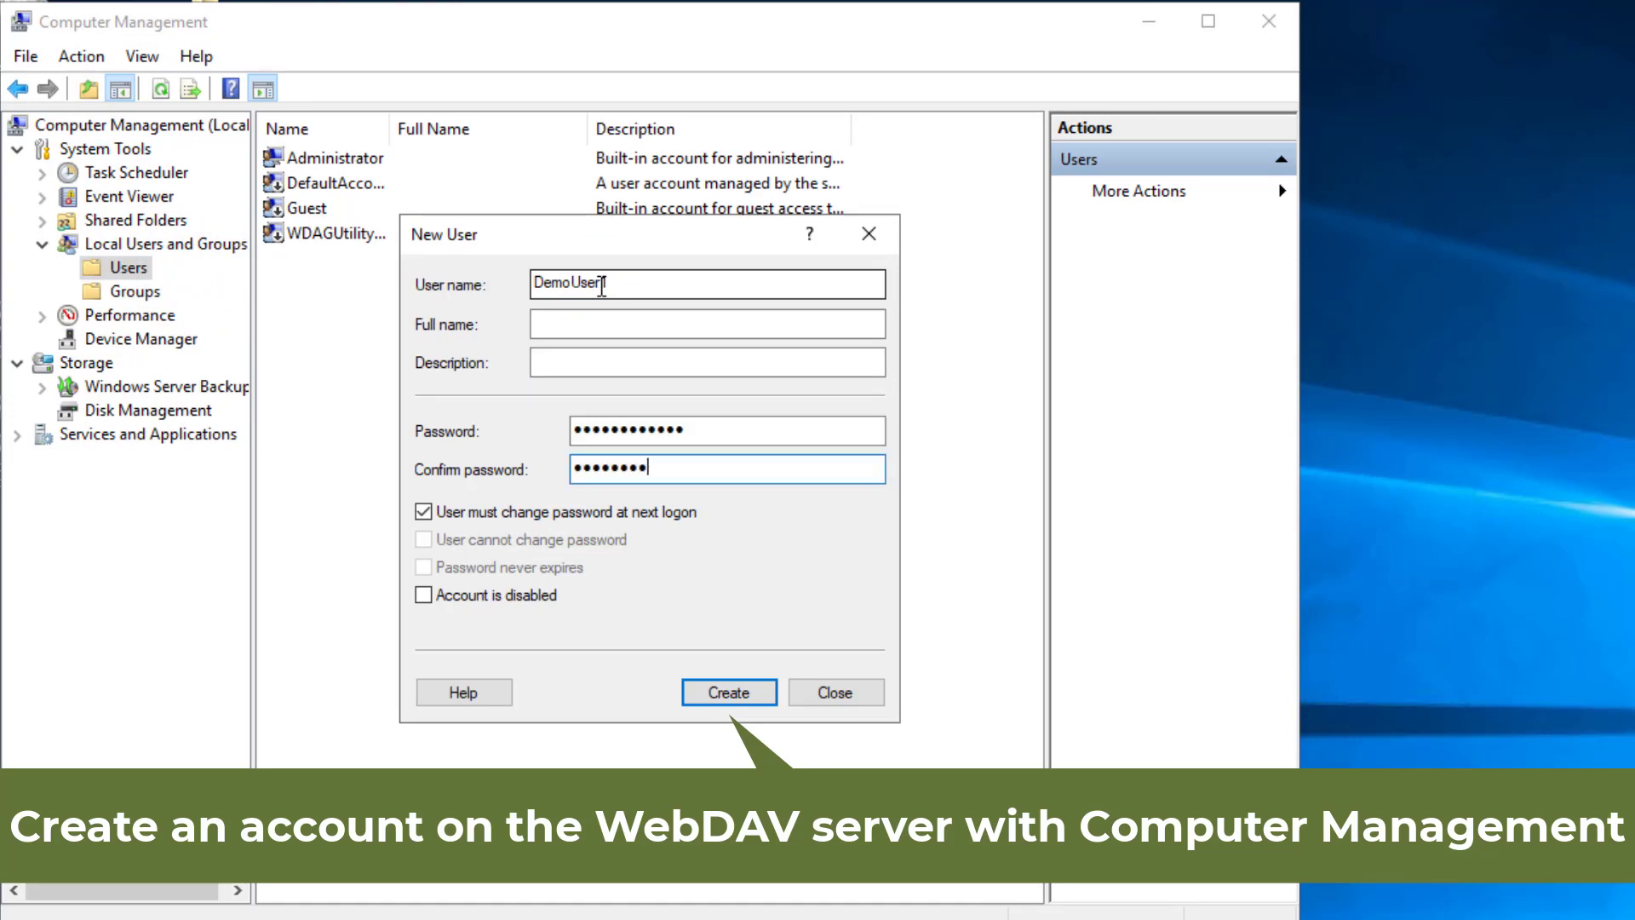
pyautogui.click(424, 511)
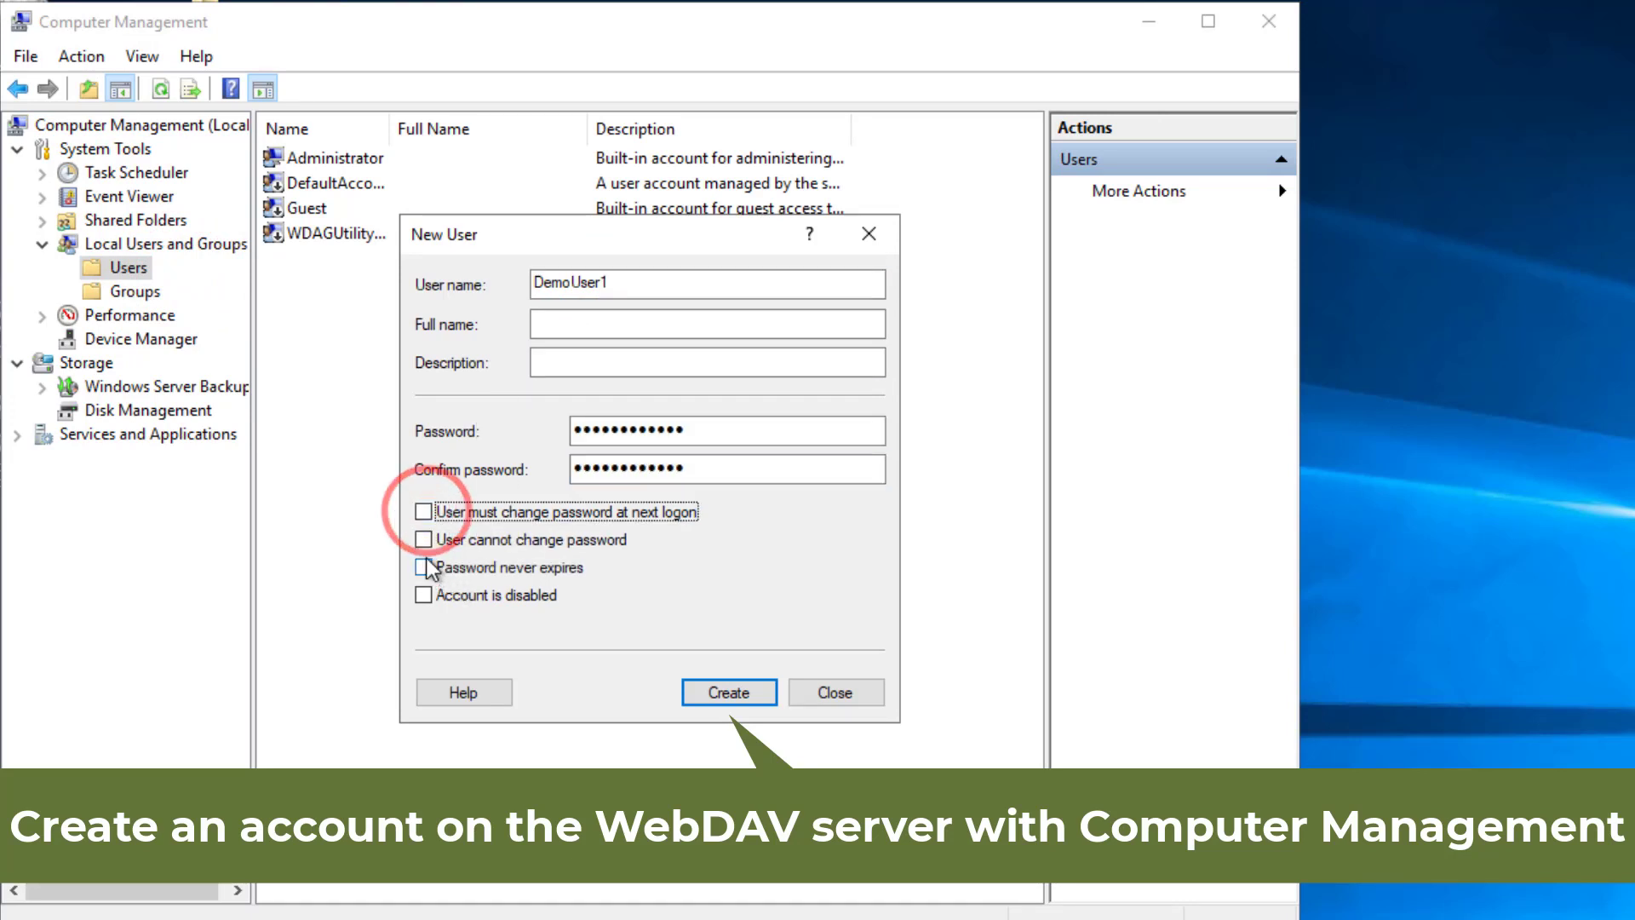
pyautogui.click(422, 566)
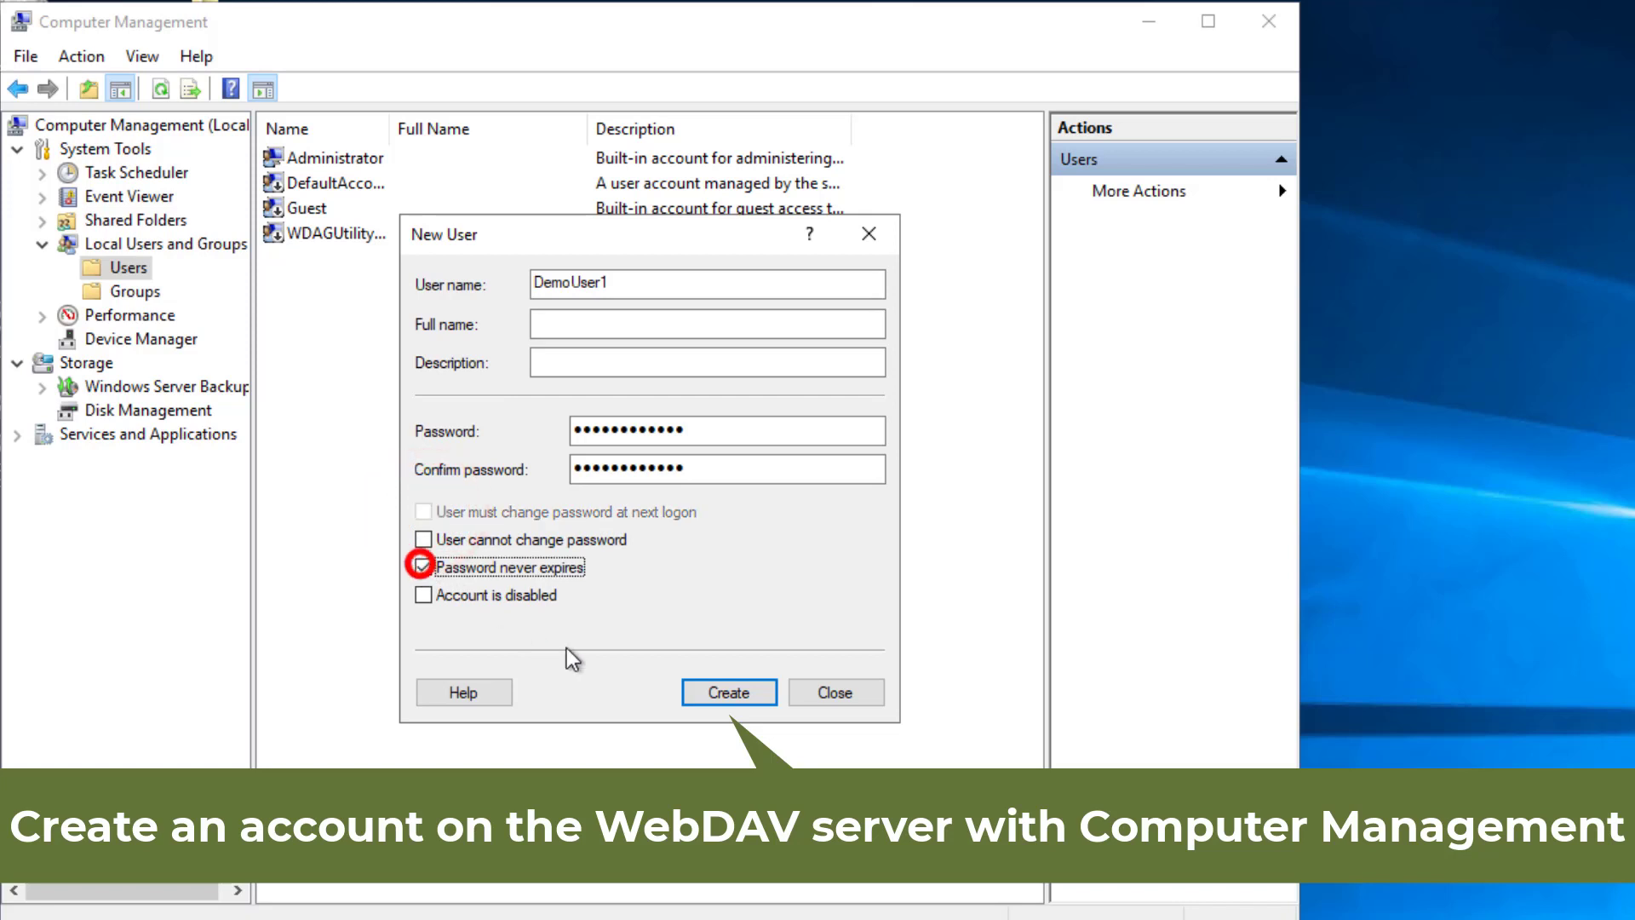
pyautogui.click(728, 694)
pyautogui.click(840, 692)
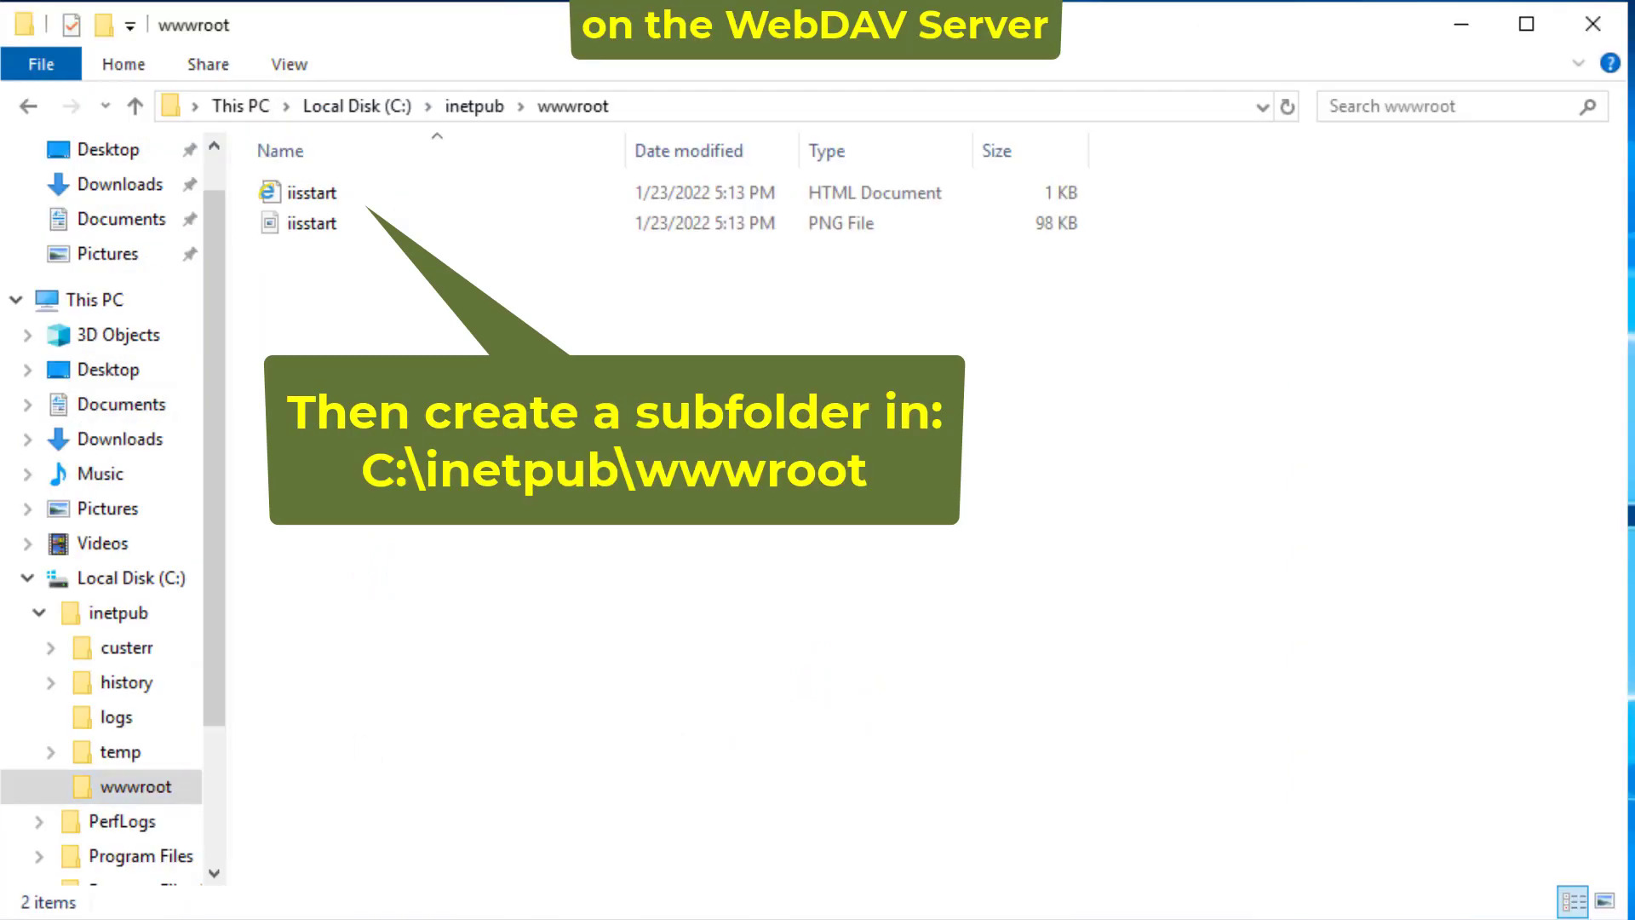
# - Create a new folder named WebDAVRoot in wwwroot
pyautogui.rightClick(332, 801)
pyautogui.moveTo(145, 740)
pyautogui.click(357, 740)
pyautogui.write('WebDAVRoot')
pyautogui.press('Return')
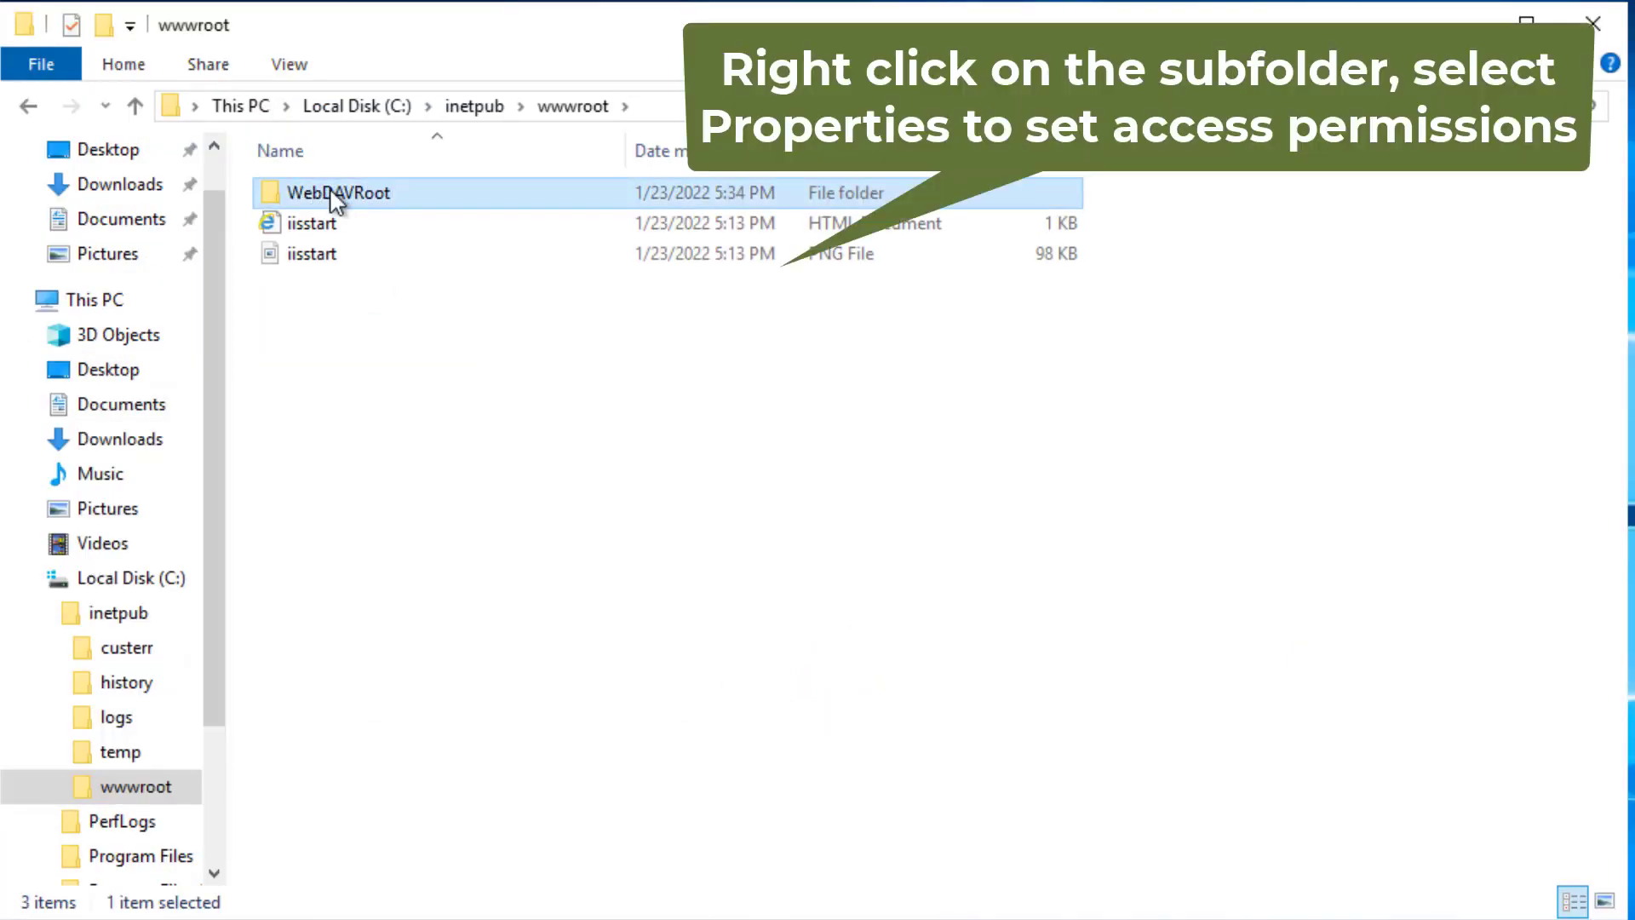
# - Add the DemoUser1 account to WebDAVRoot's security permissions list
pyautogui.rightClick(334, 195)
pyautogui.click(111, 709)
pyautogui.click(527, 260)
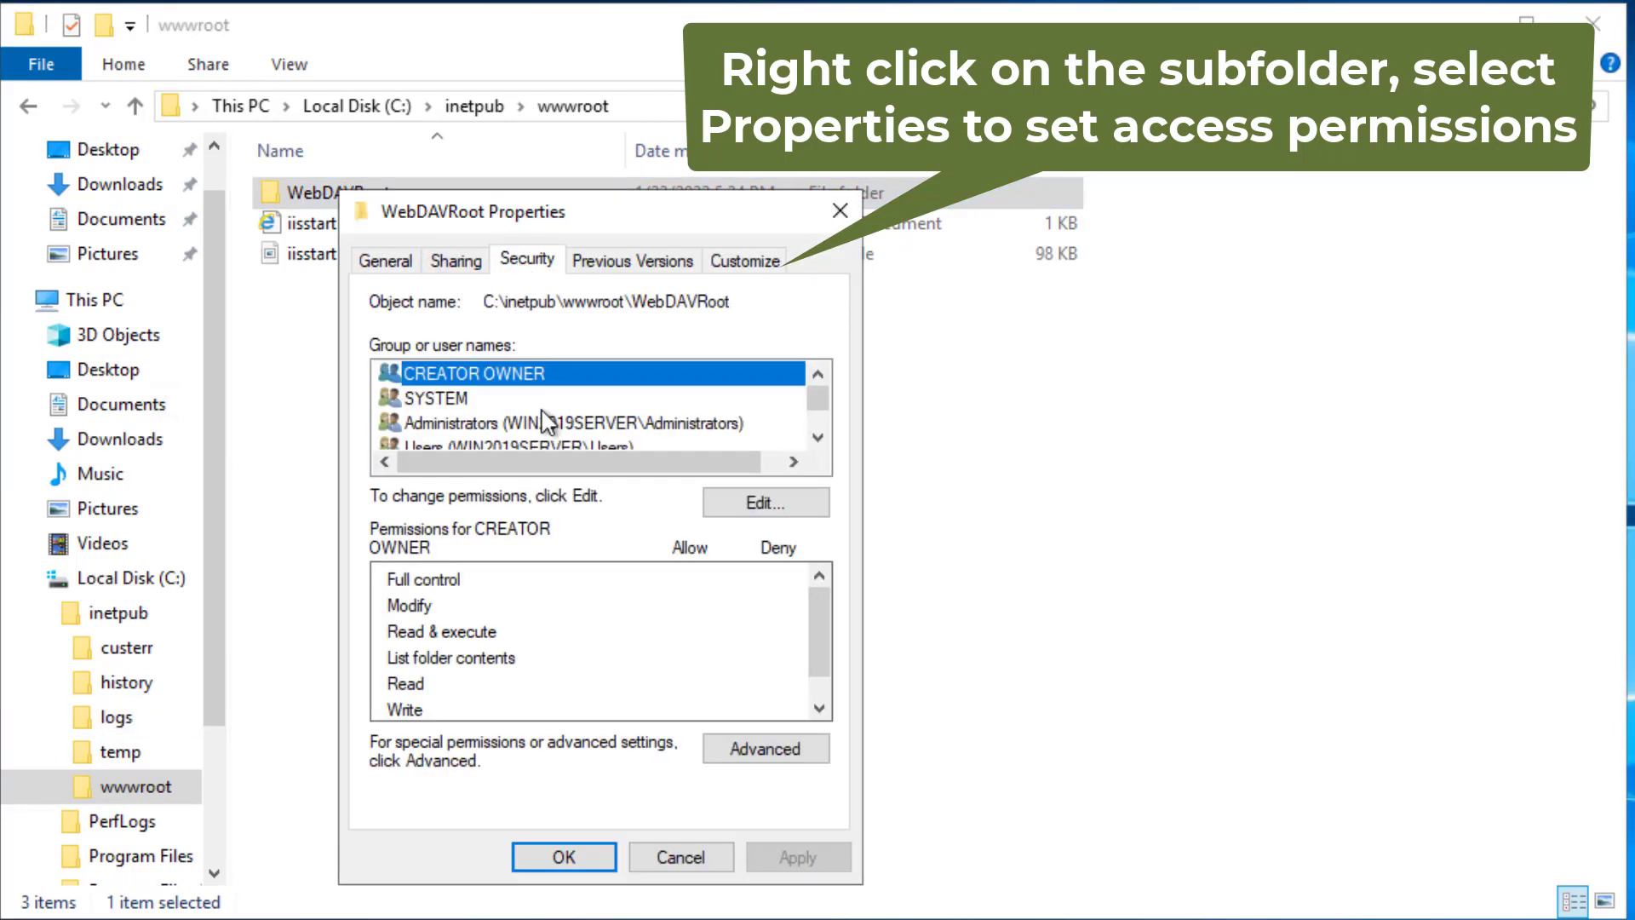
pyautogui.click(757, 504)
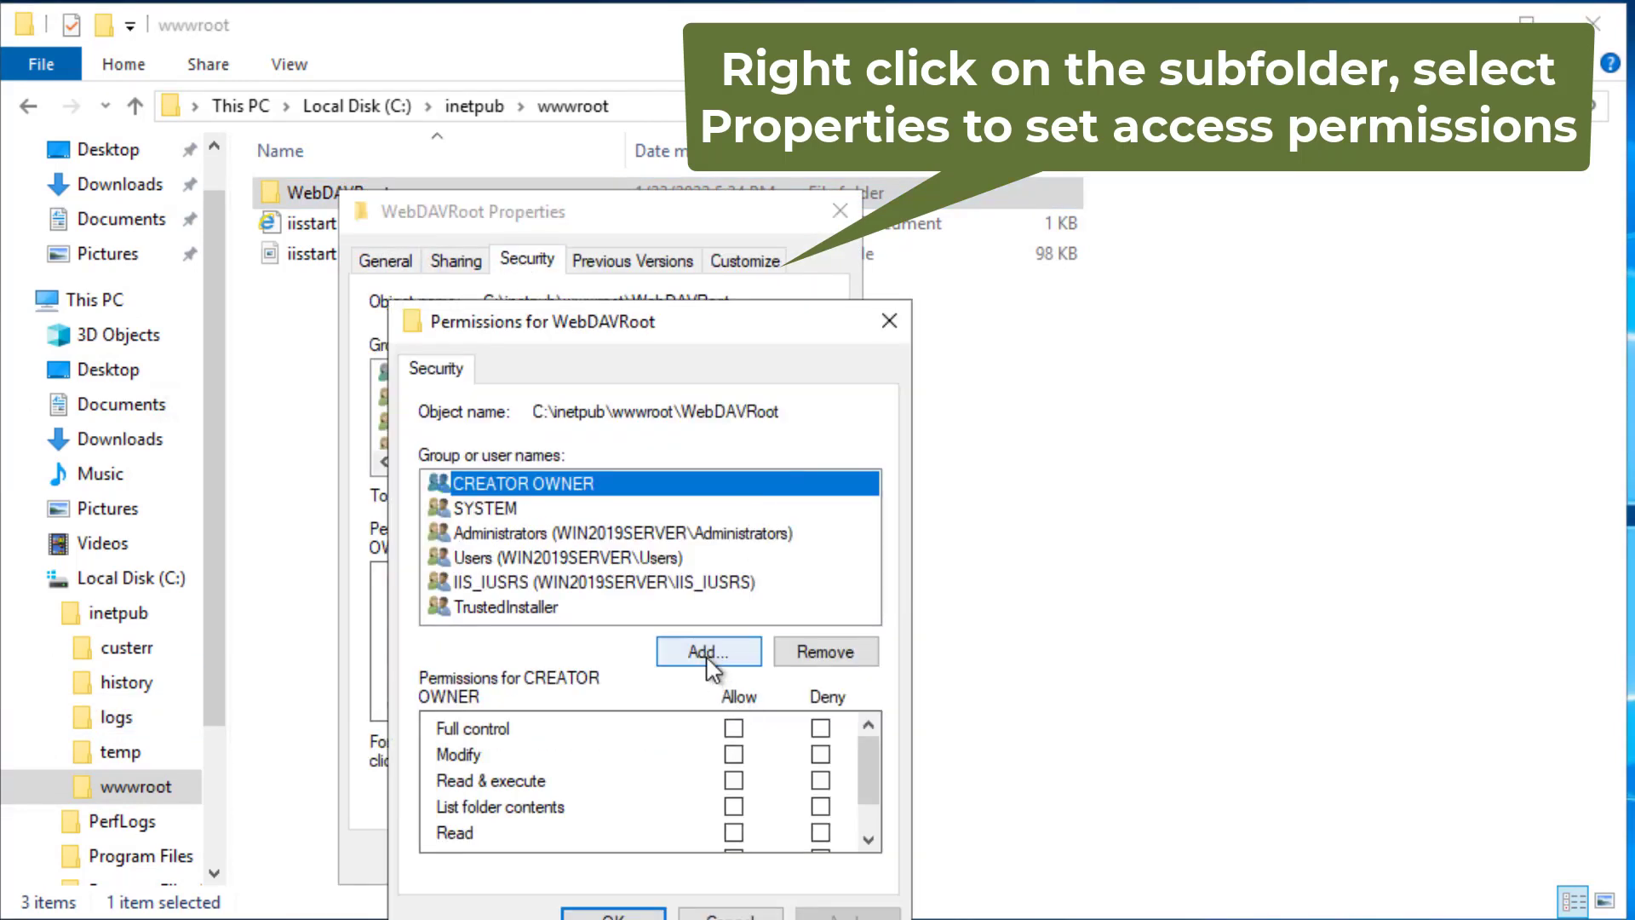
pyautogui.click(740, 649)
pyautogui.click(477, 677)
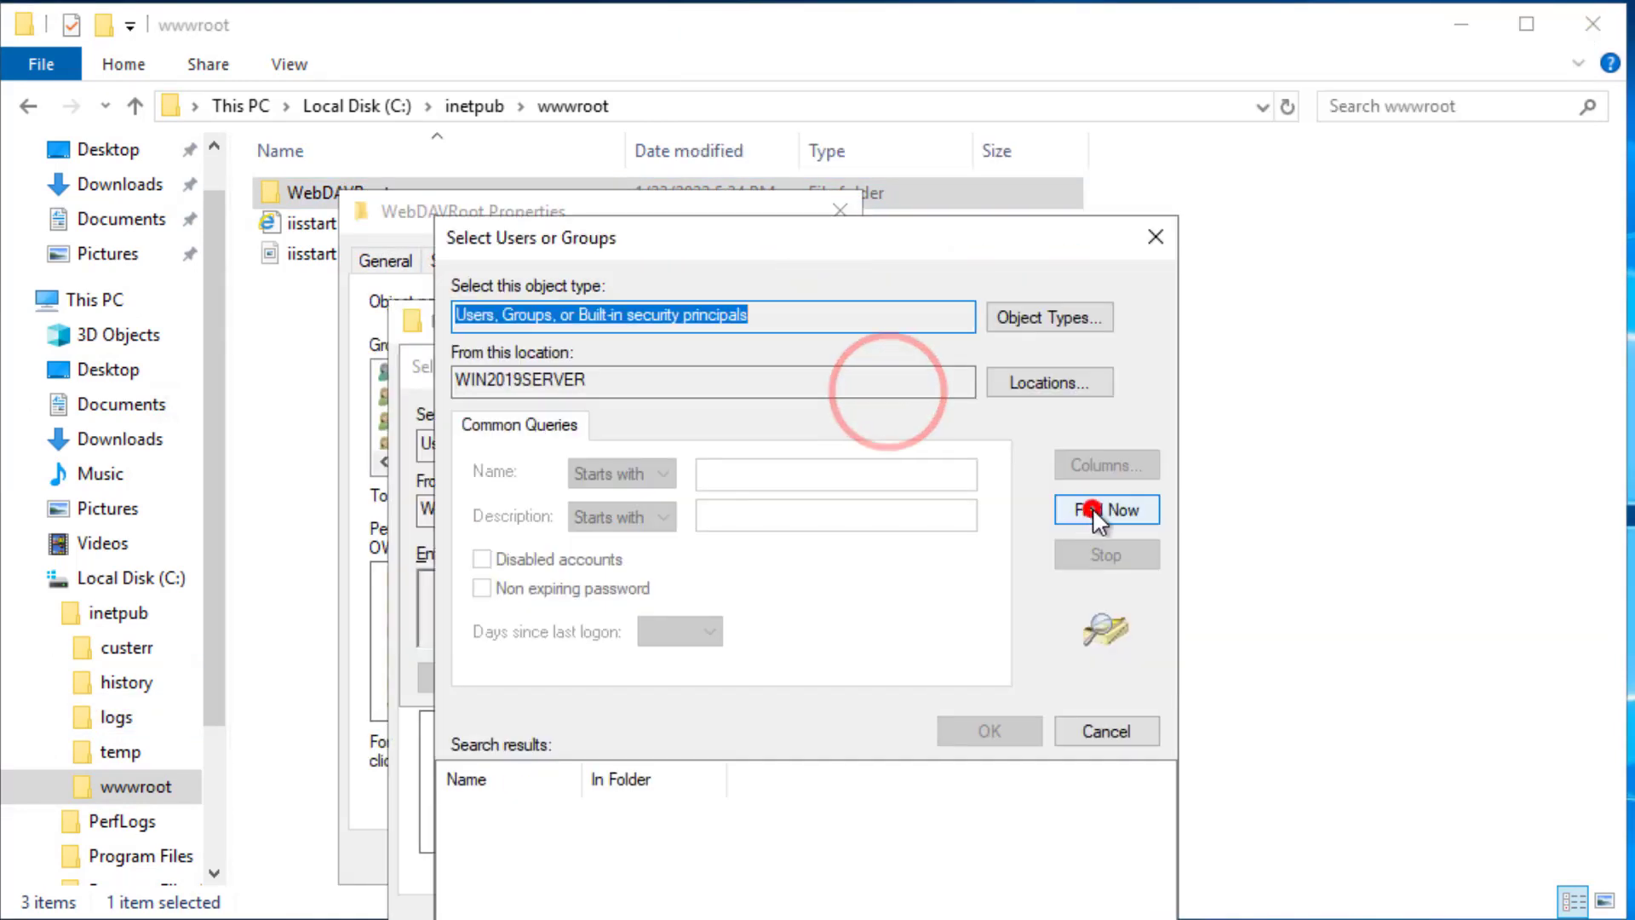
pyautogui.click(1106, 509)
pyautogui.moveTo(628, 782); pyautogui.dragTo(658, 781)
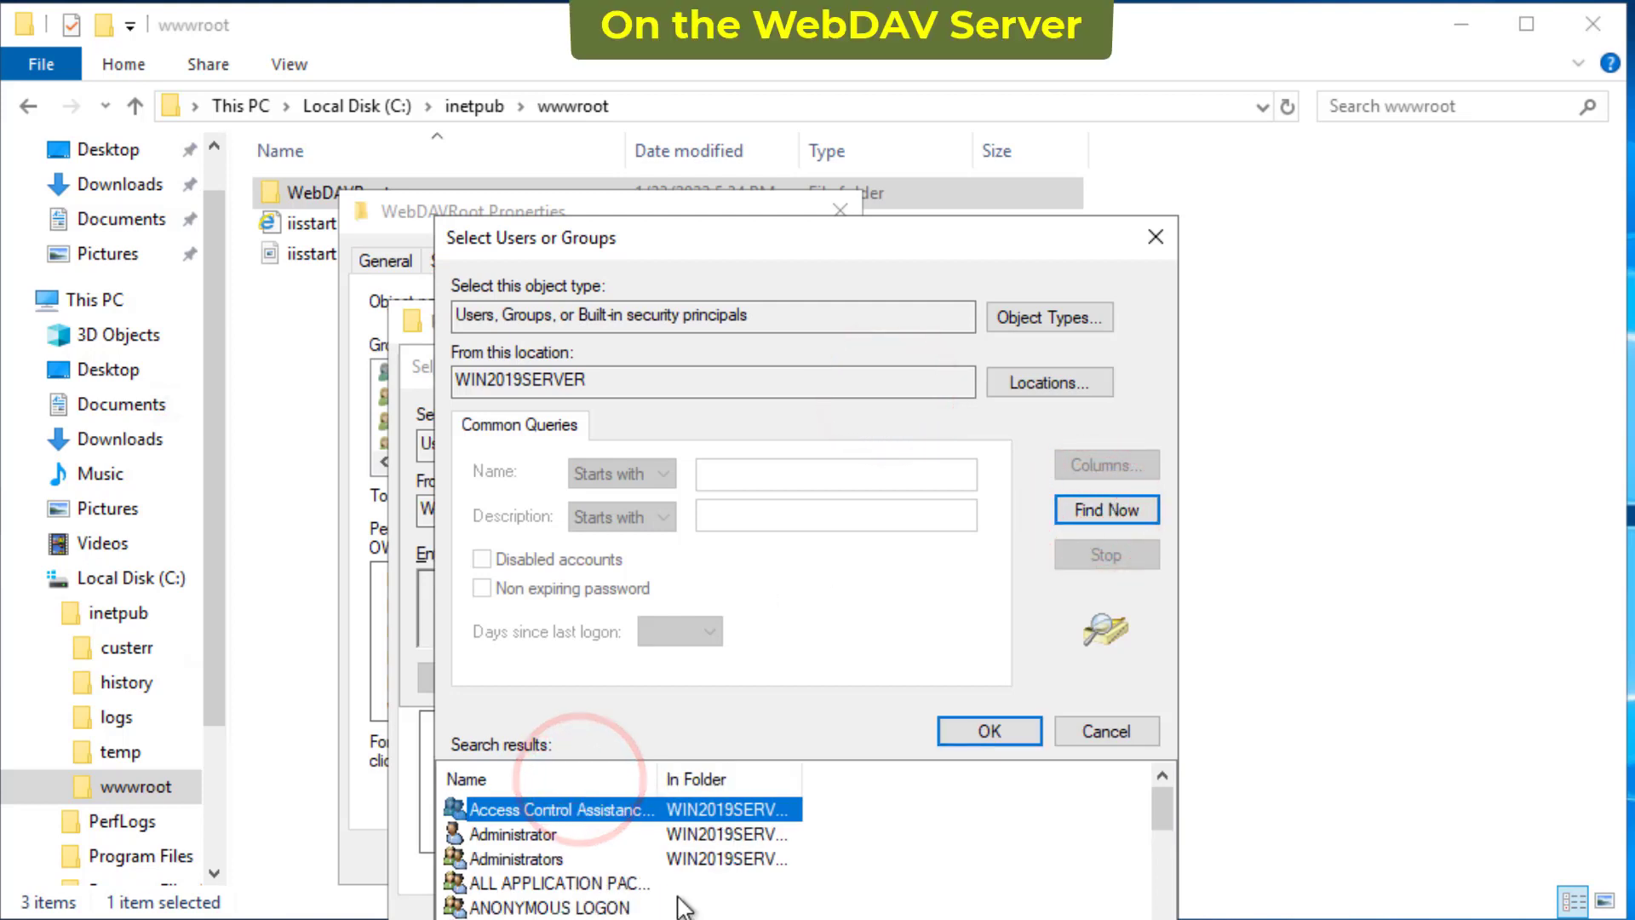
pyautogui.scroll(-4, 596, 861)
pyautogui.click(524, 883)
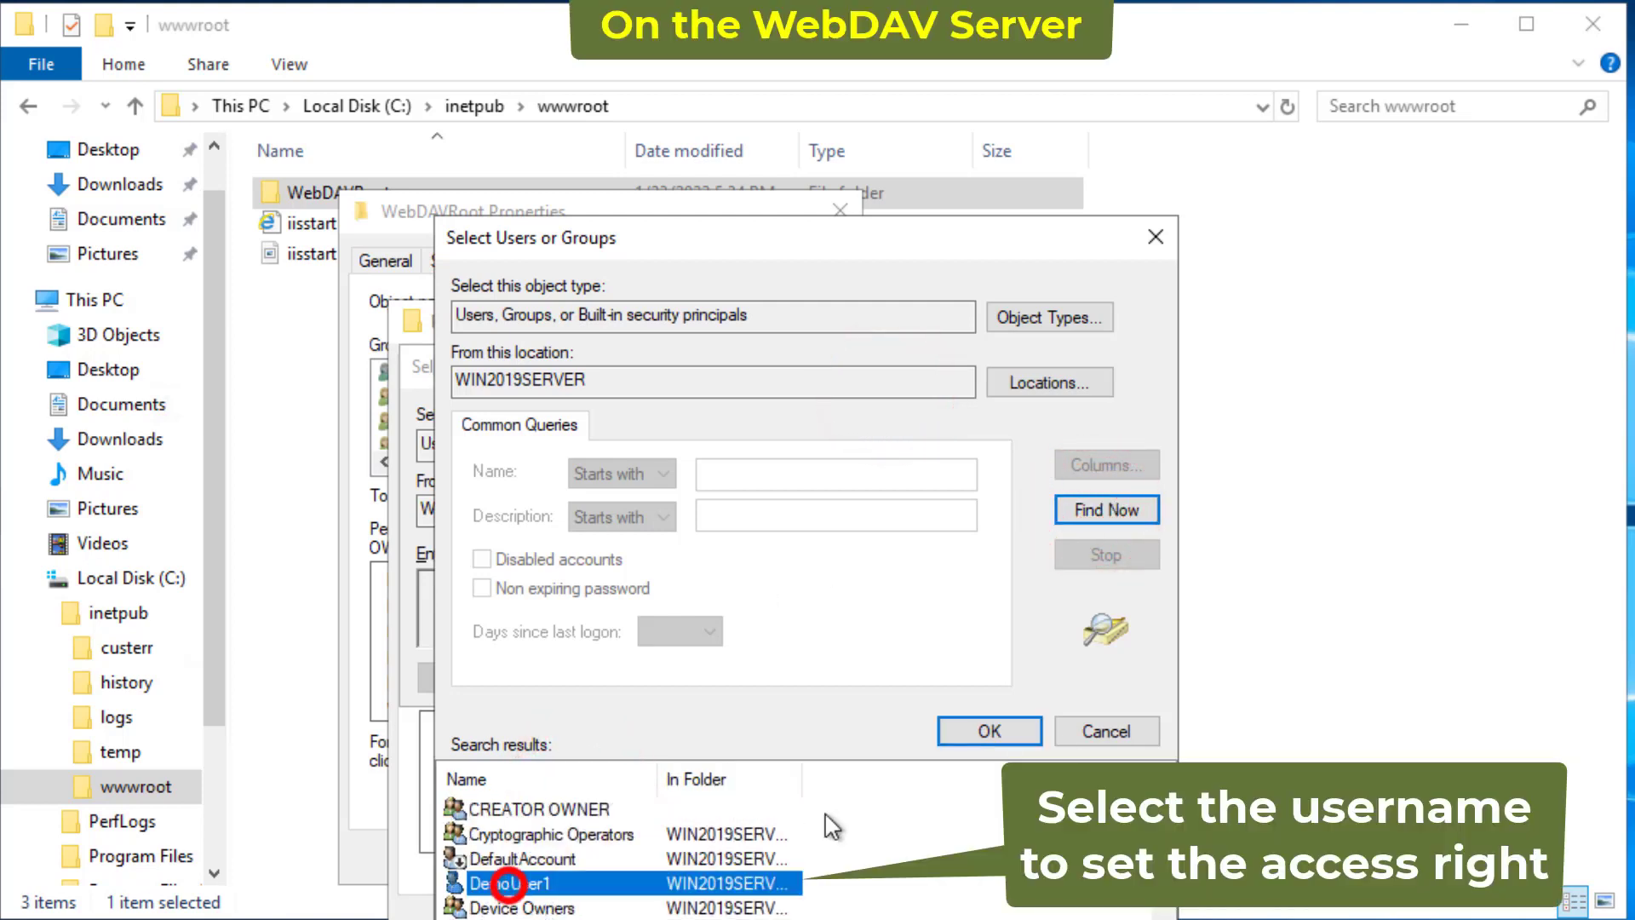
pyautogui.click(989, 731)
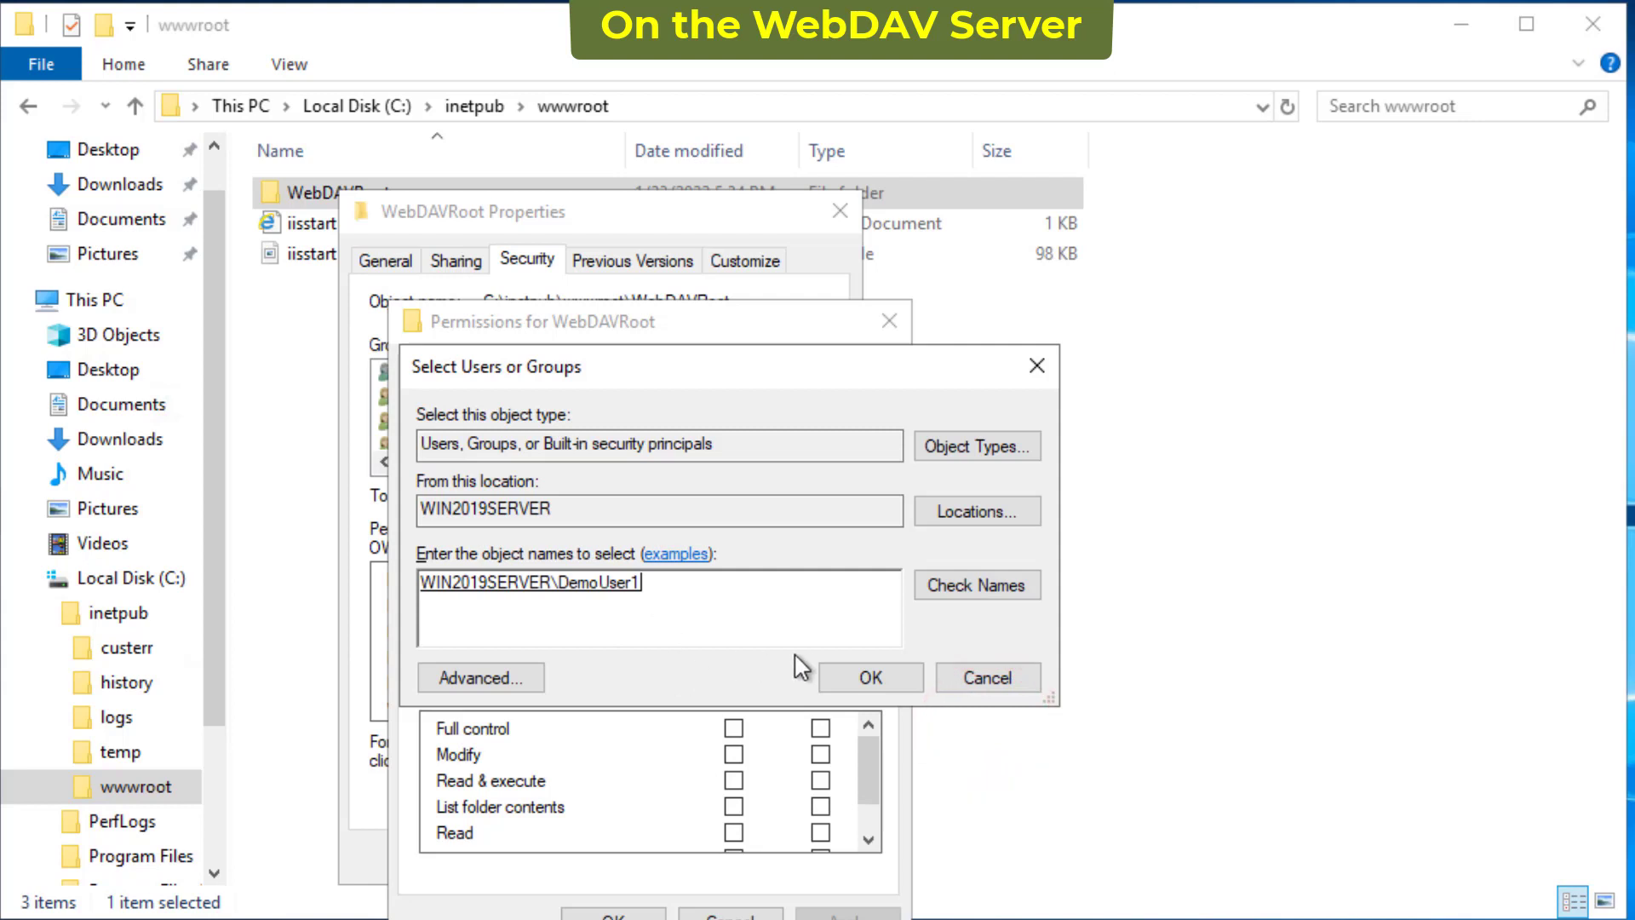
pyautogui.click(869, 679)
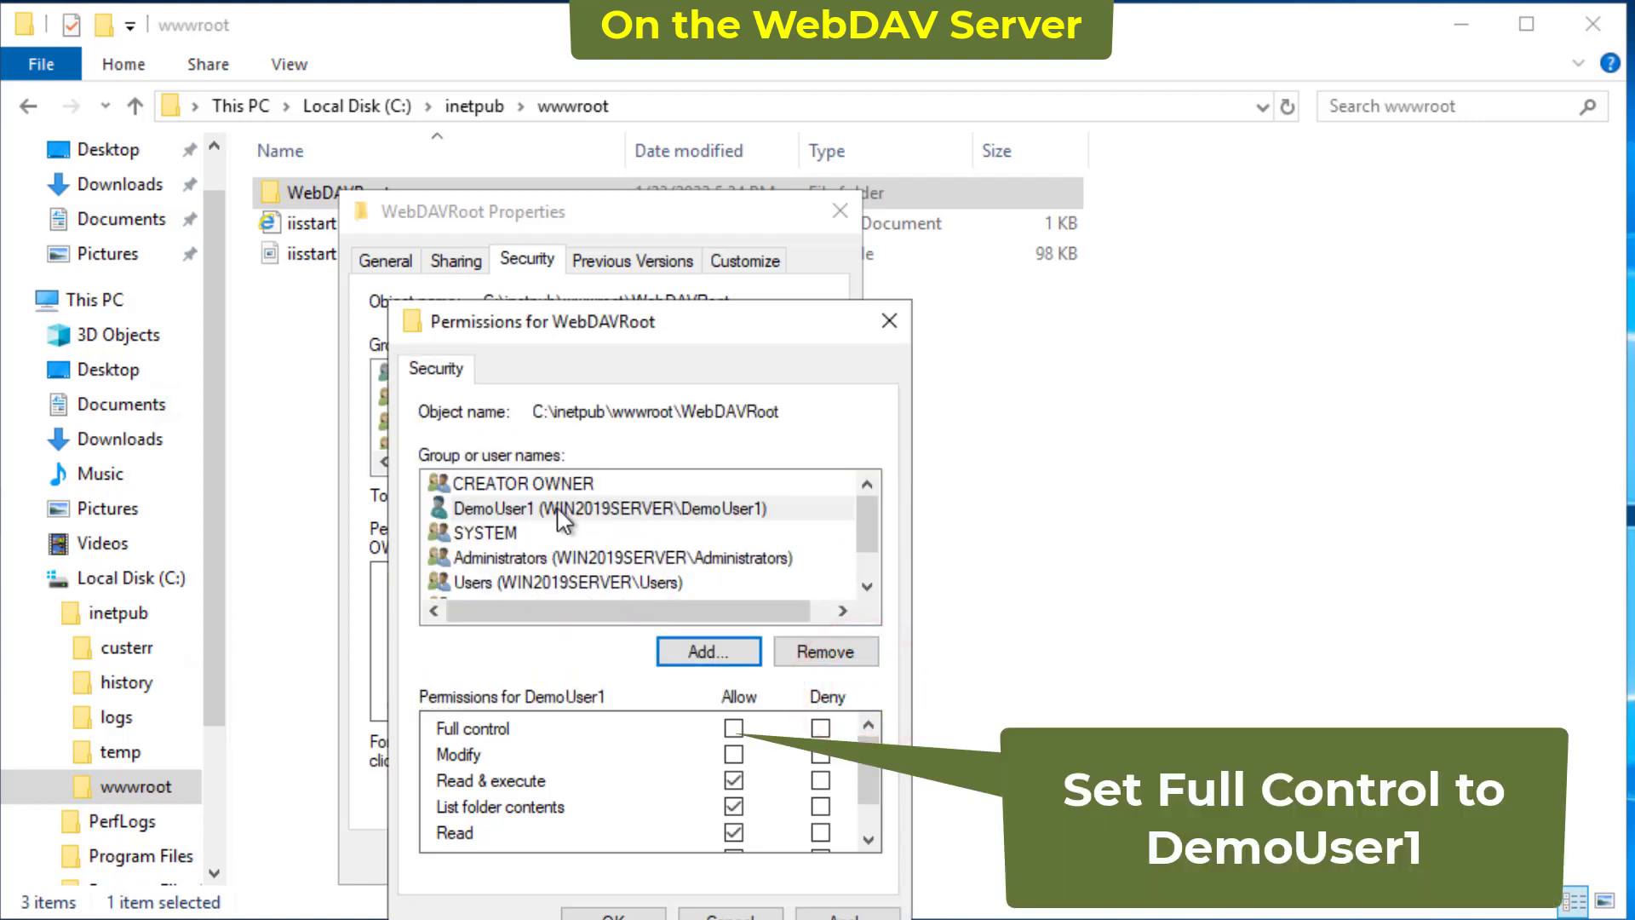
# - Allow DemoUser1 Full control on WebDAVRoot and apply the change
pyautogui.click(556, 509)
pyautogui.click(735, 728)
pyautogui.scroll(-2, 866, 775)
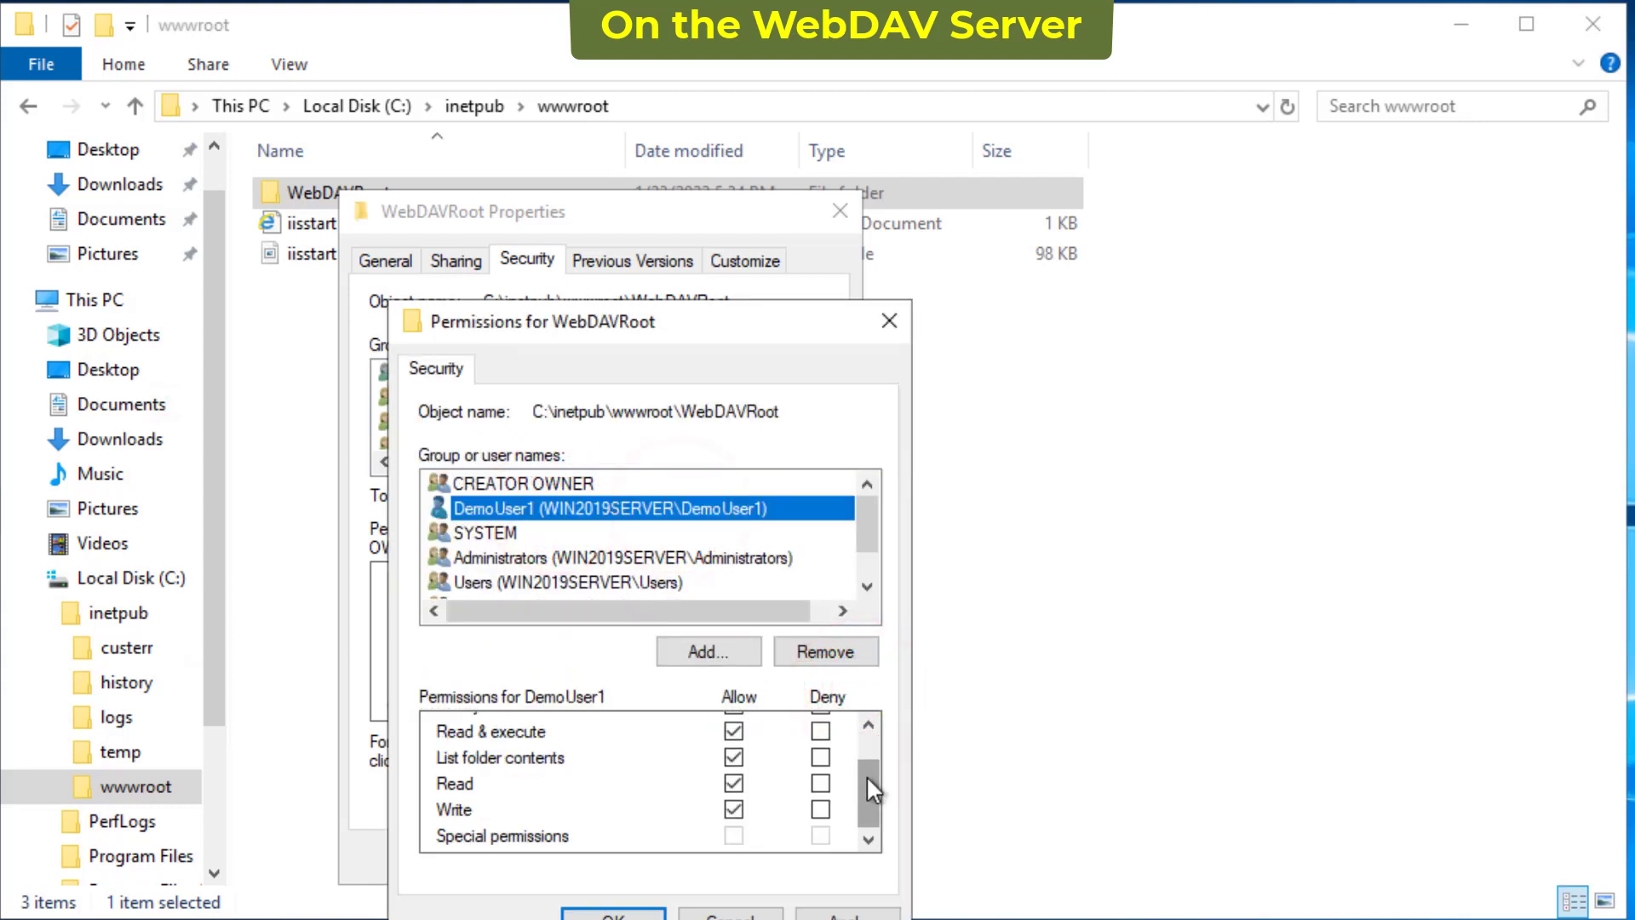
pyautogui.click(848, 912)
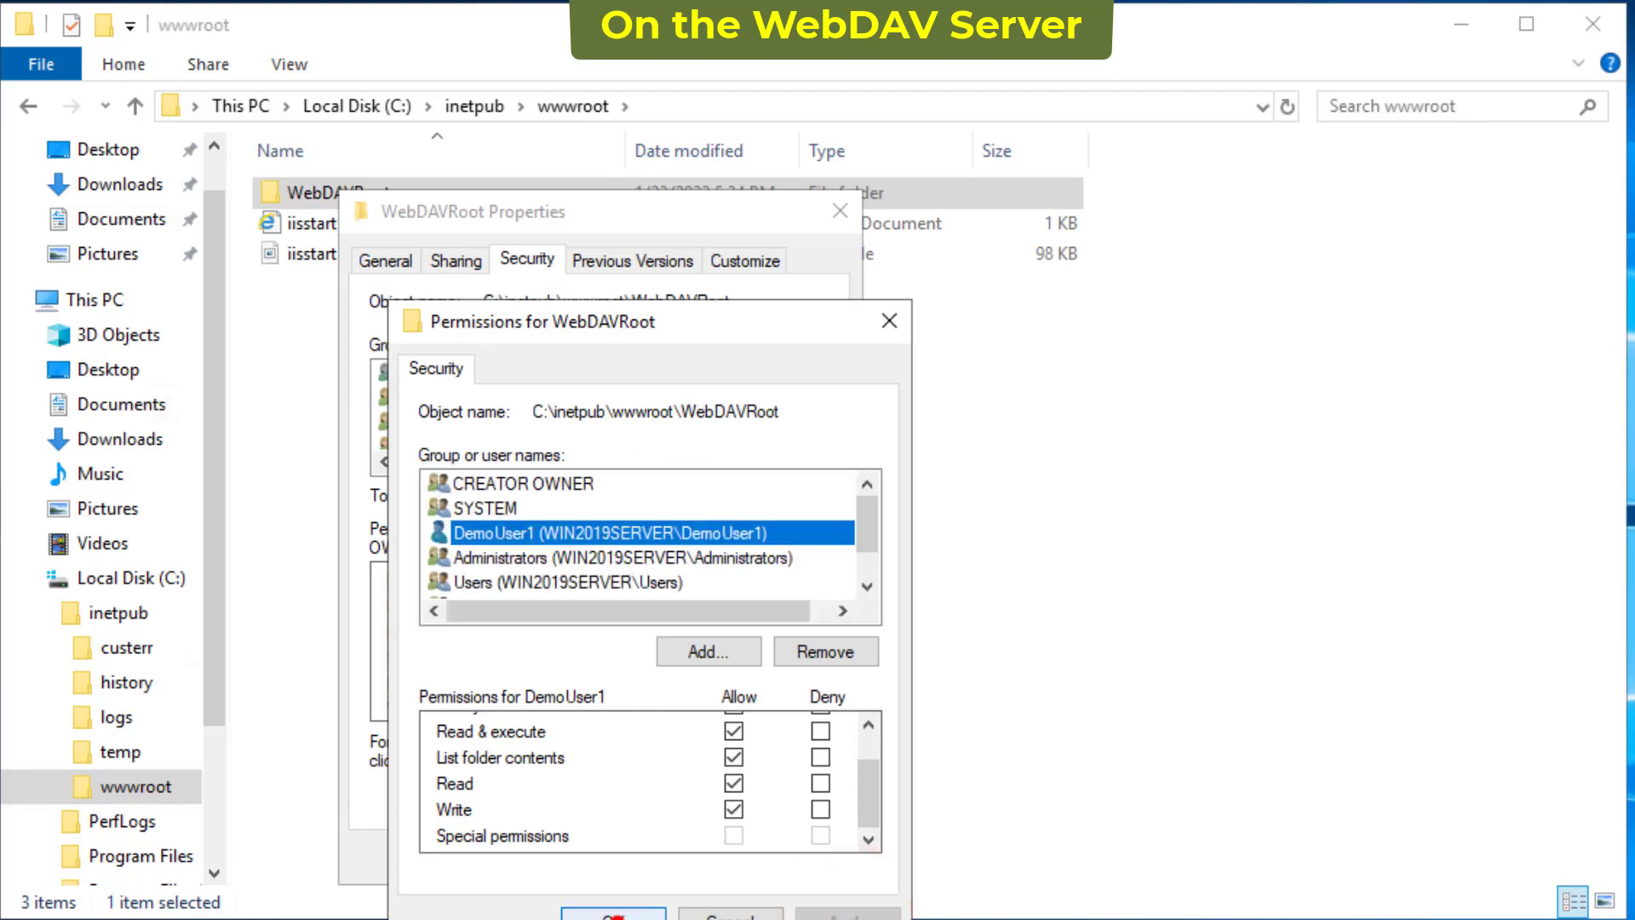
pyautogui.click(613, 912)
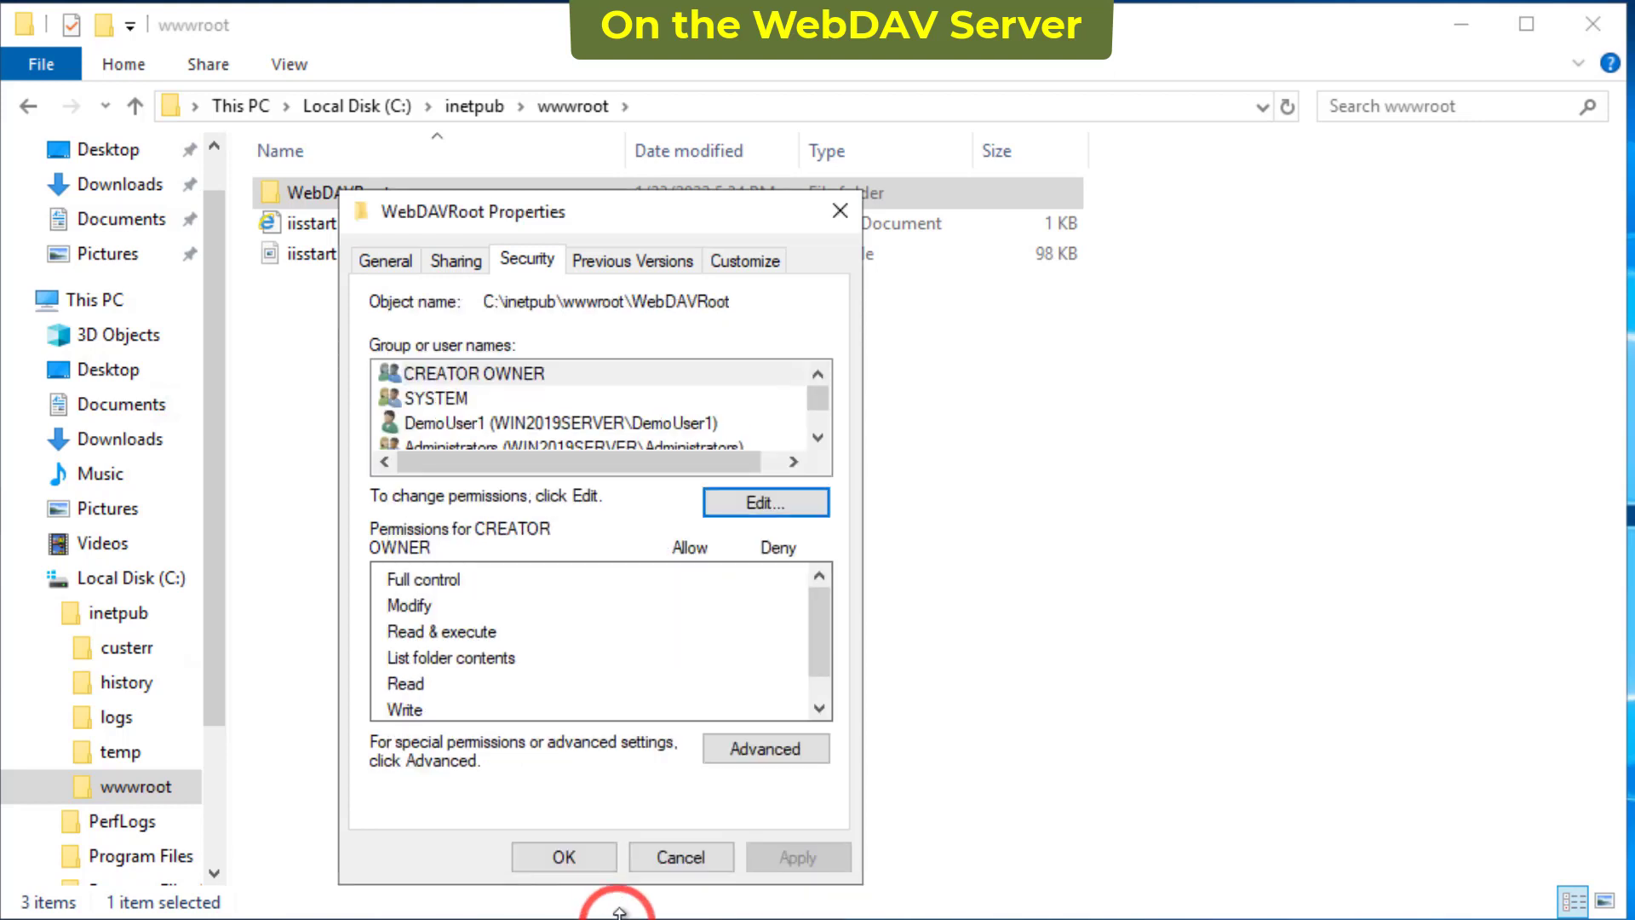
pyautogui.click(563, 858)
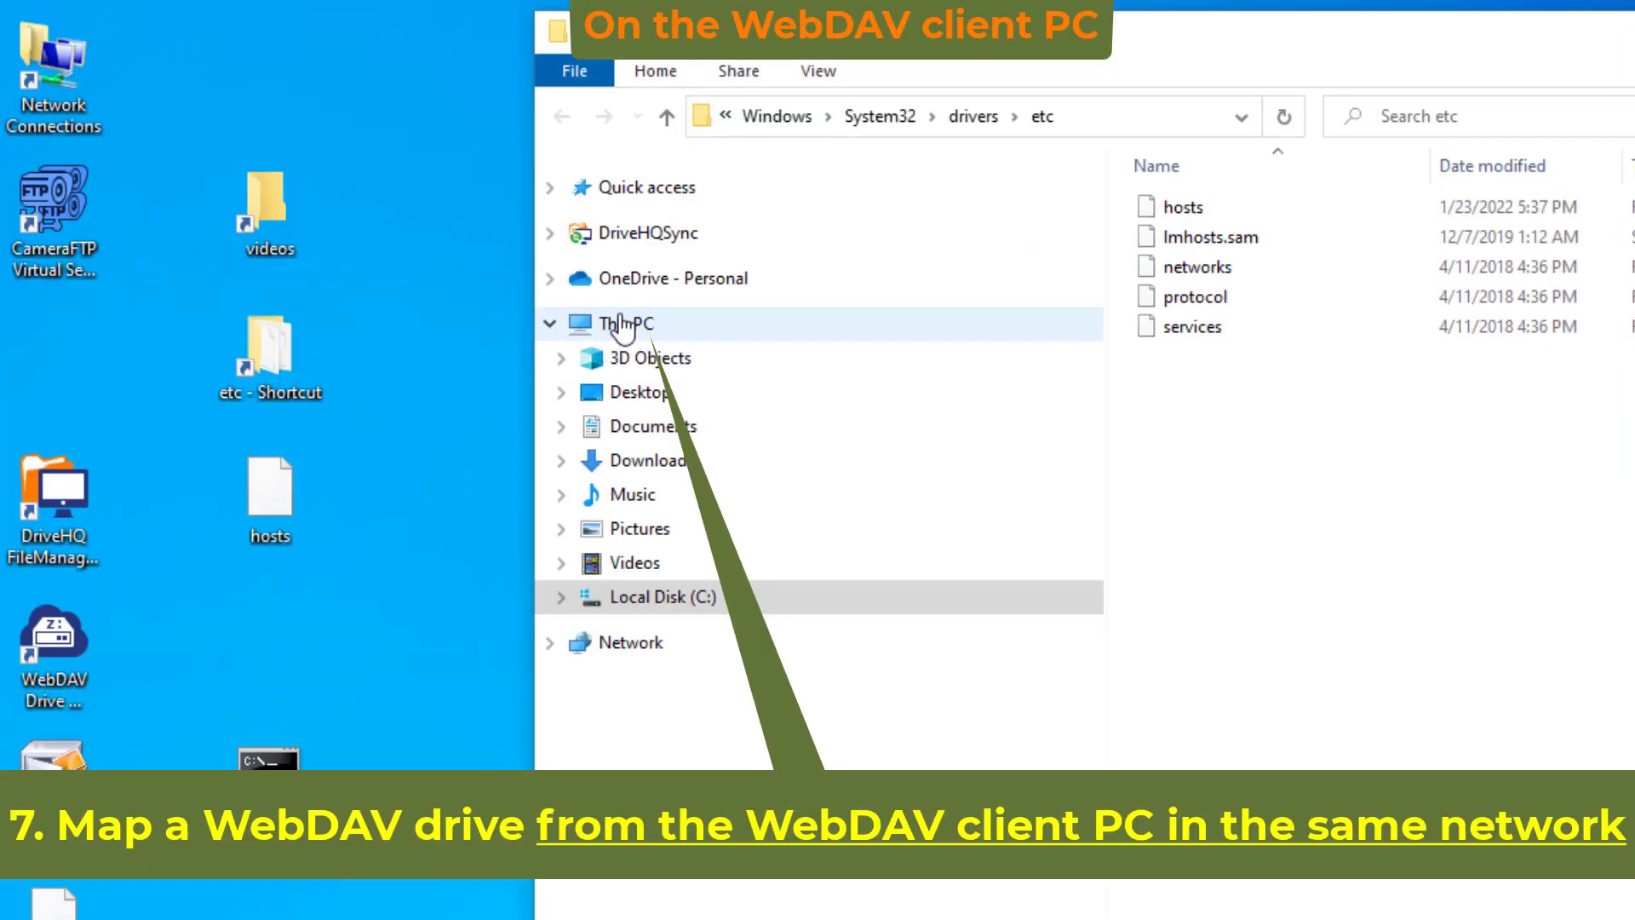
pyautogui.rightClick(624, 325)
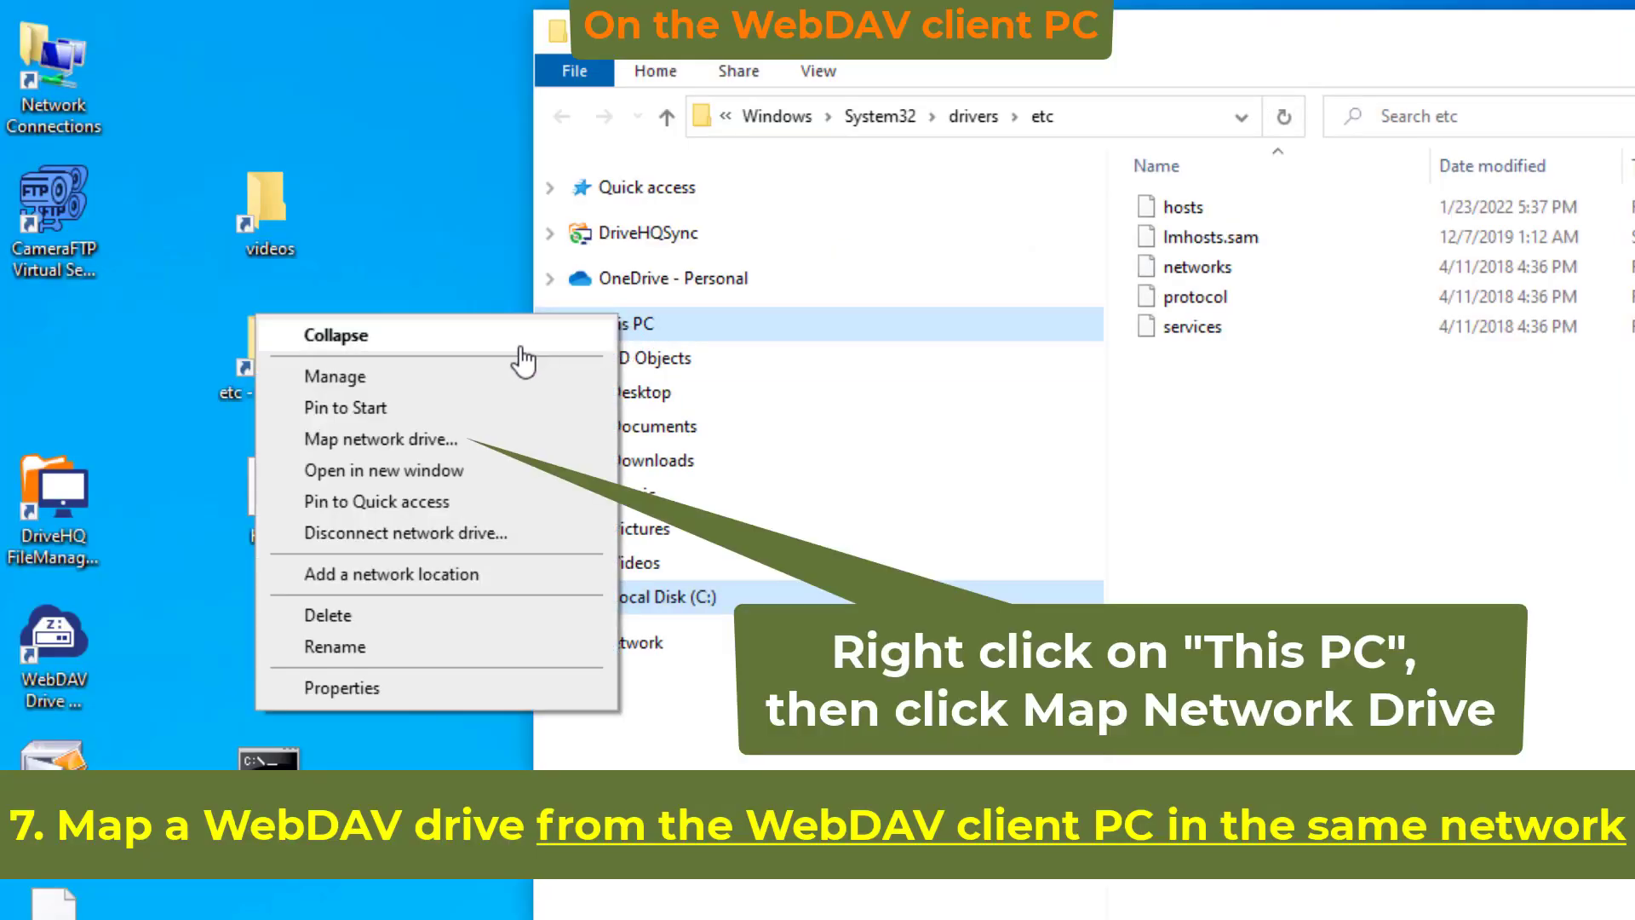
pyautogui.click(373, 440)
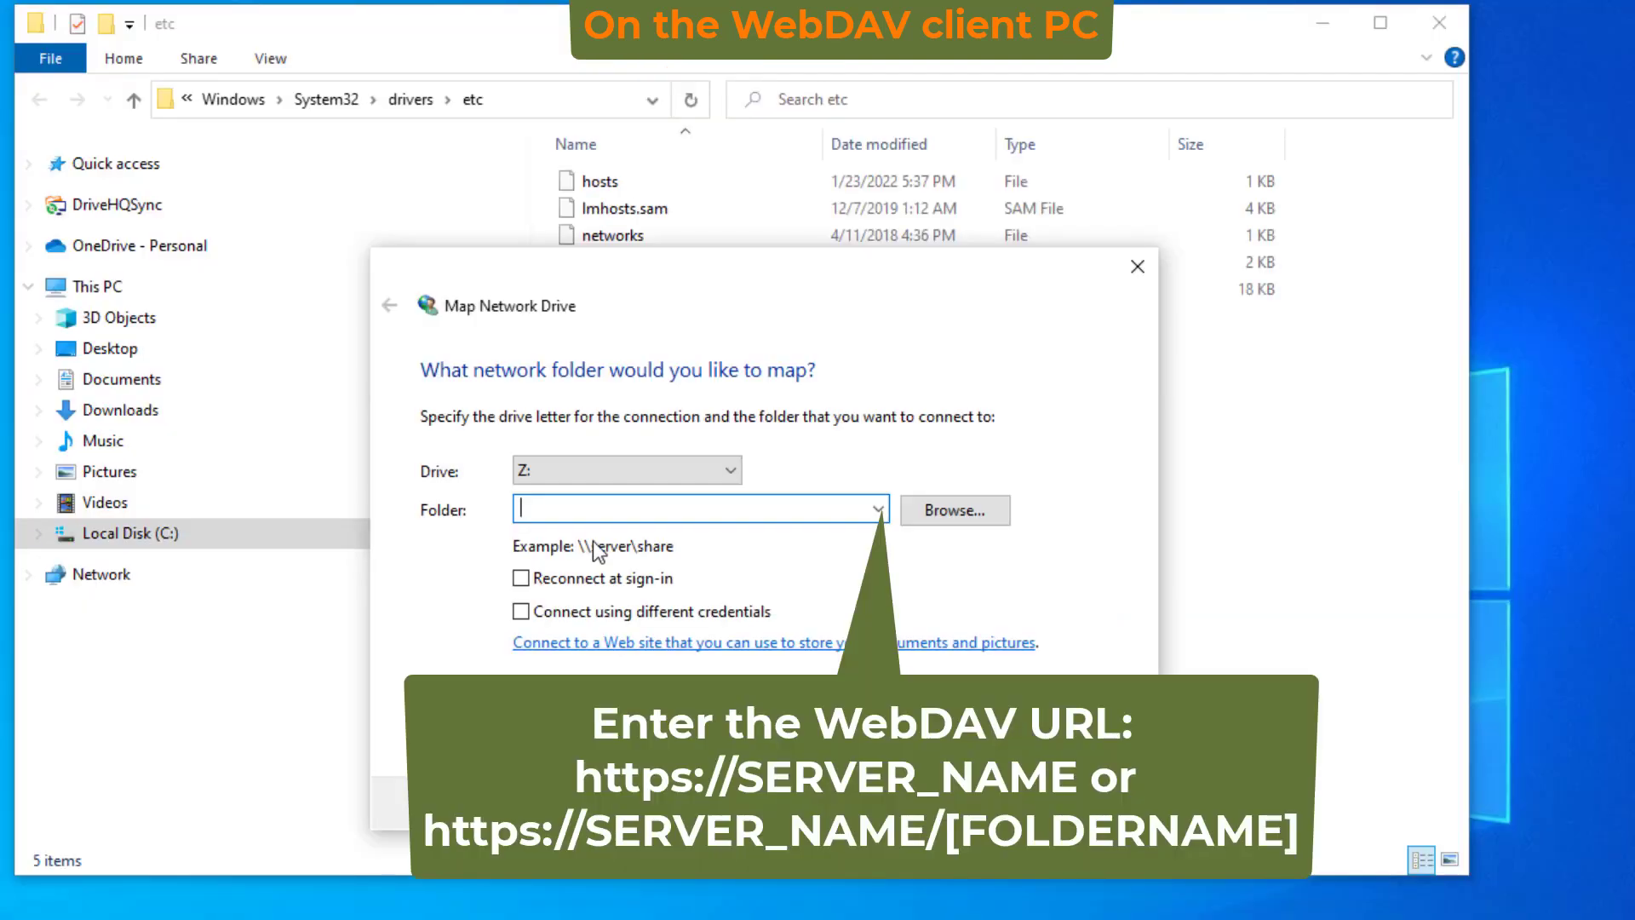
pyautogui.write('h')
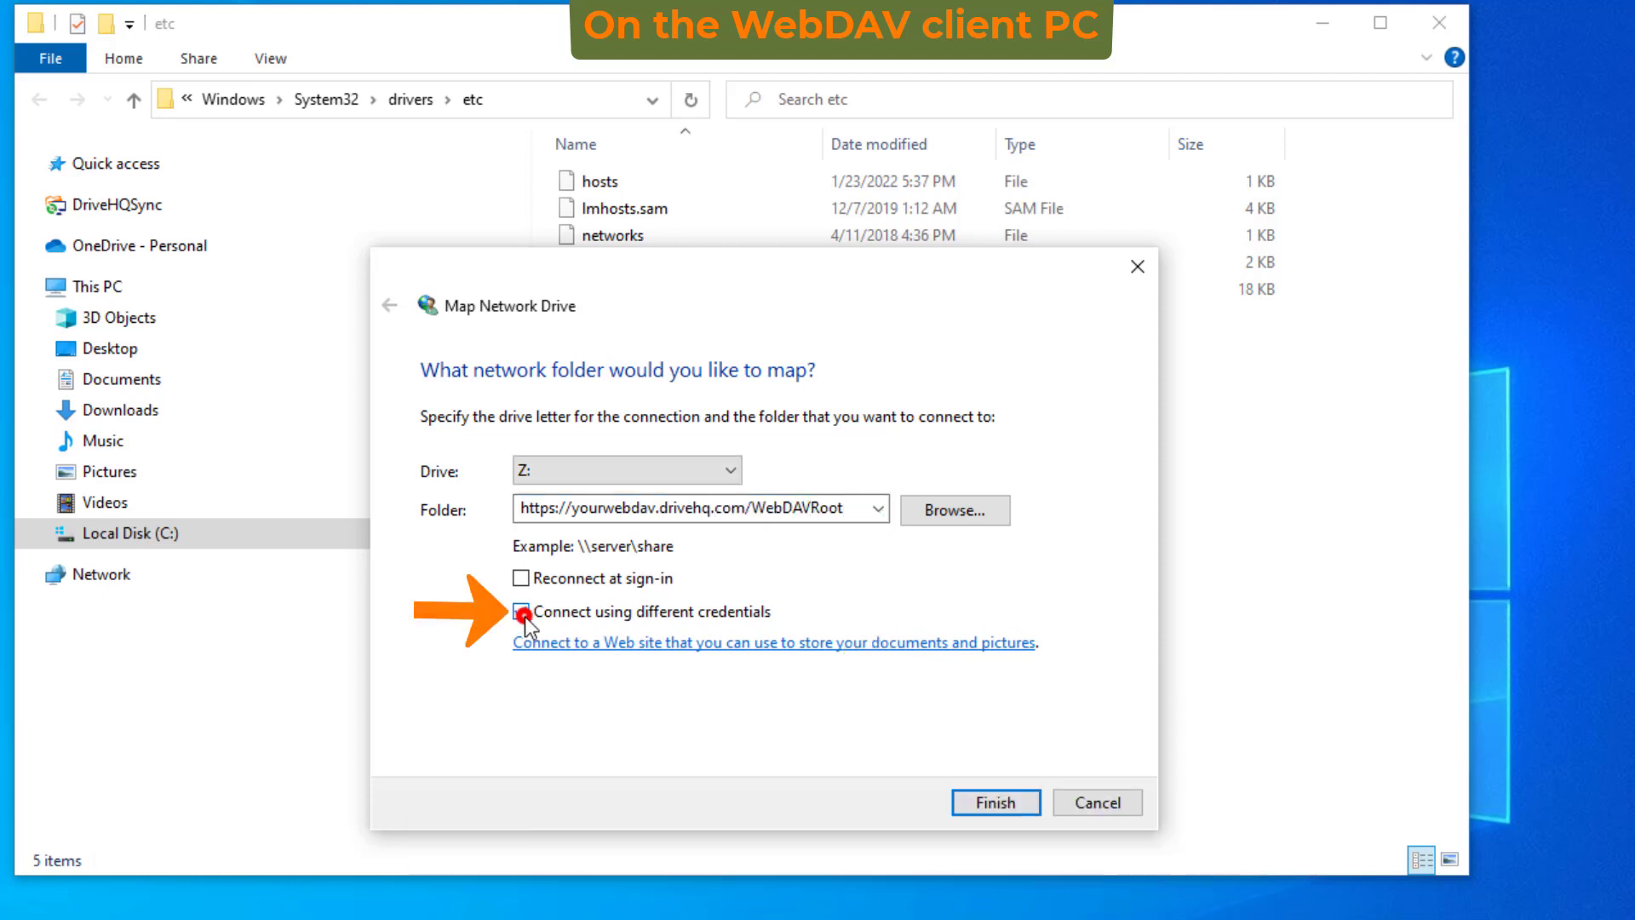
pyautogui.click(522, 612)
pyautogui.click(998, 808)
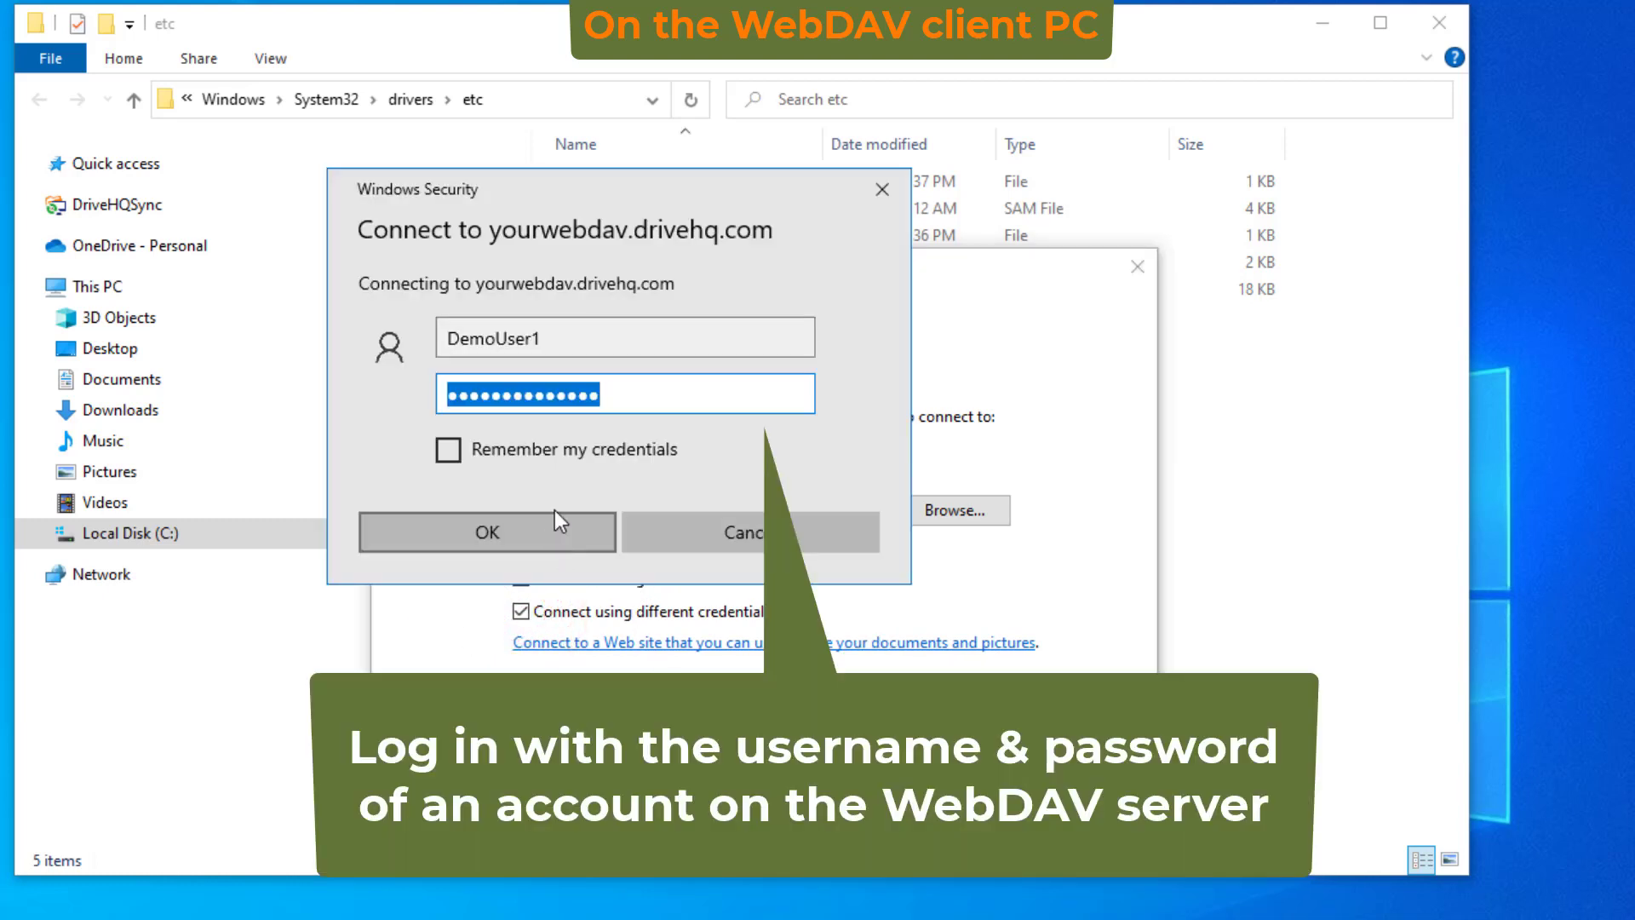
# - Log in with the WebDAV server account and have the credentials remembered
pyautogui.click(567, 338)
pyautogui.click(605, 392)
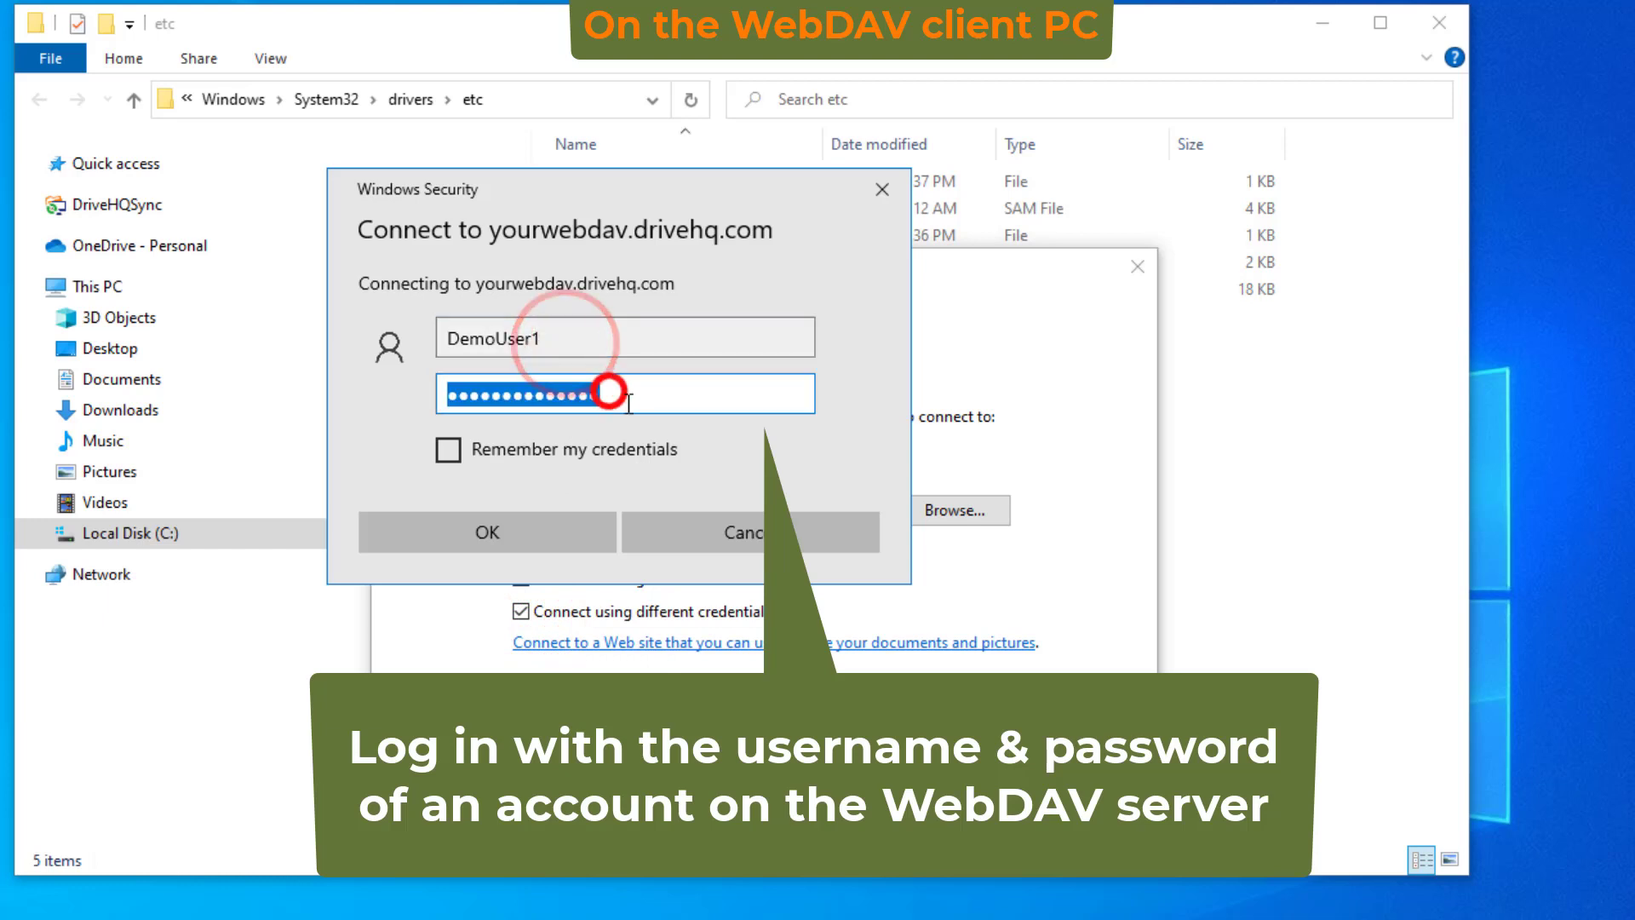
pyautogui.click(447, 449)
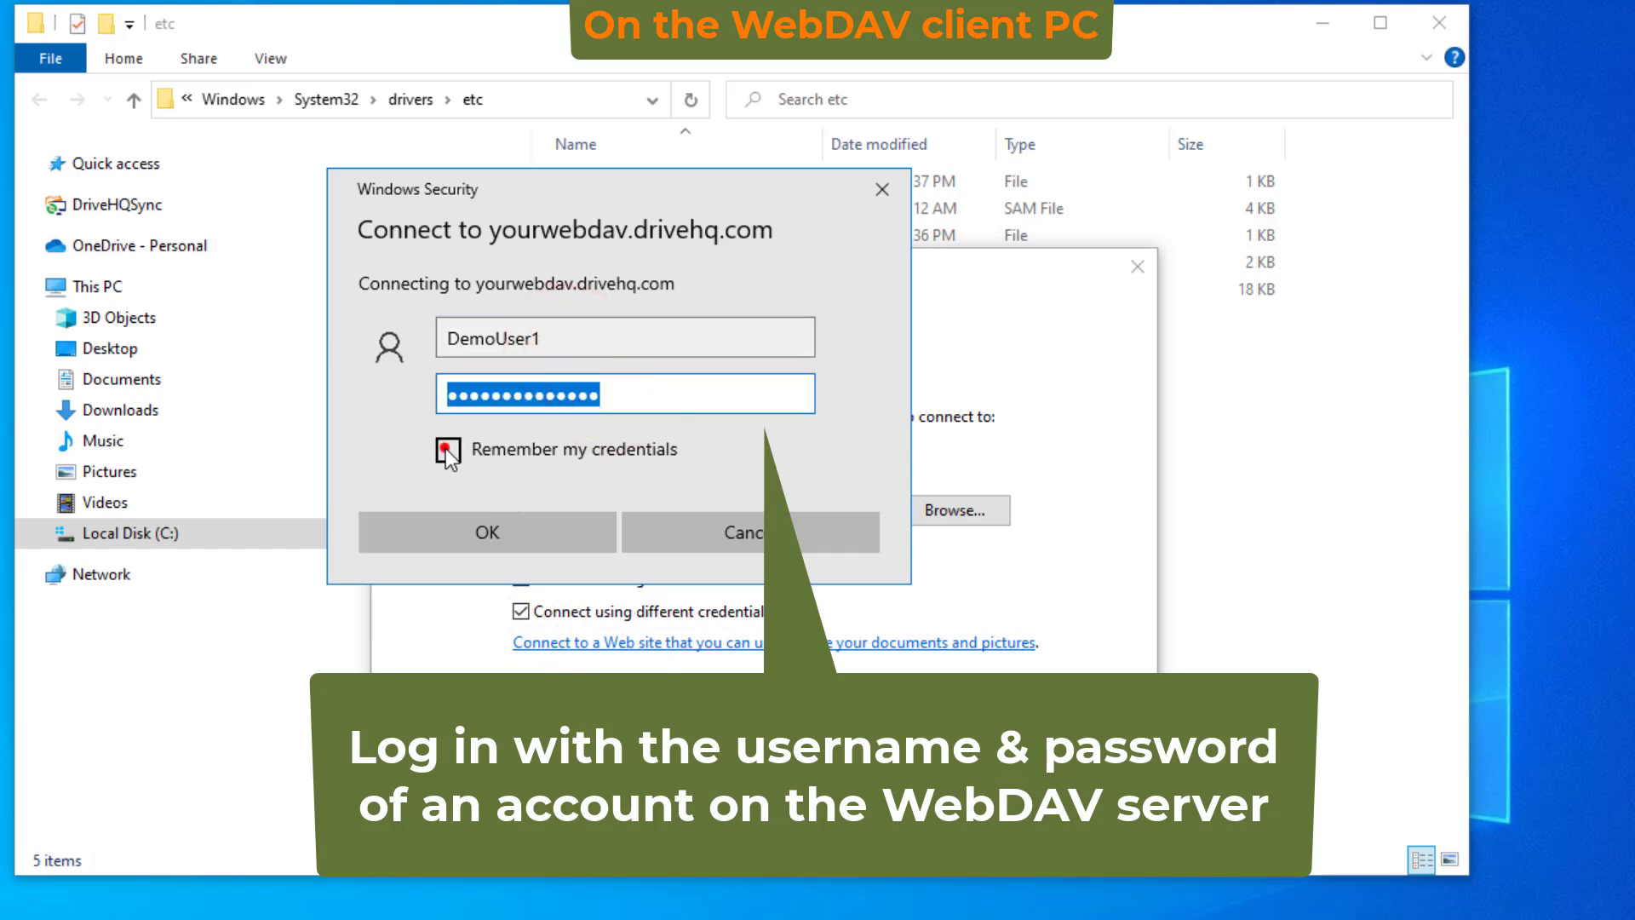
pyautogui.click(504, 529)
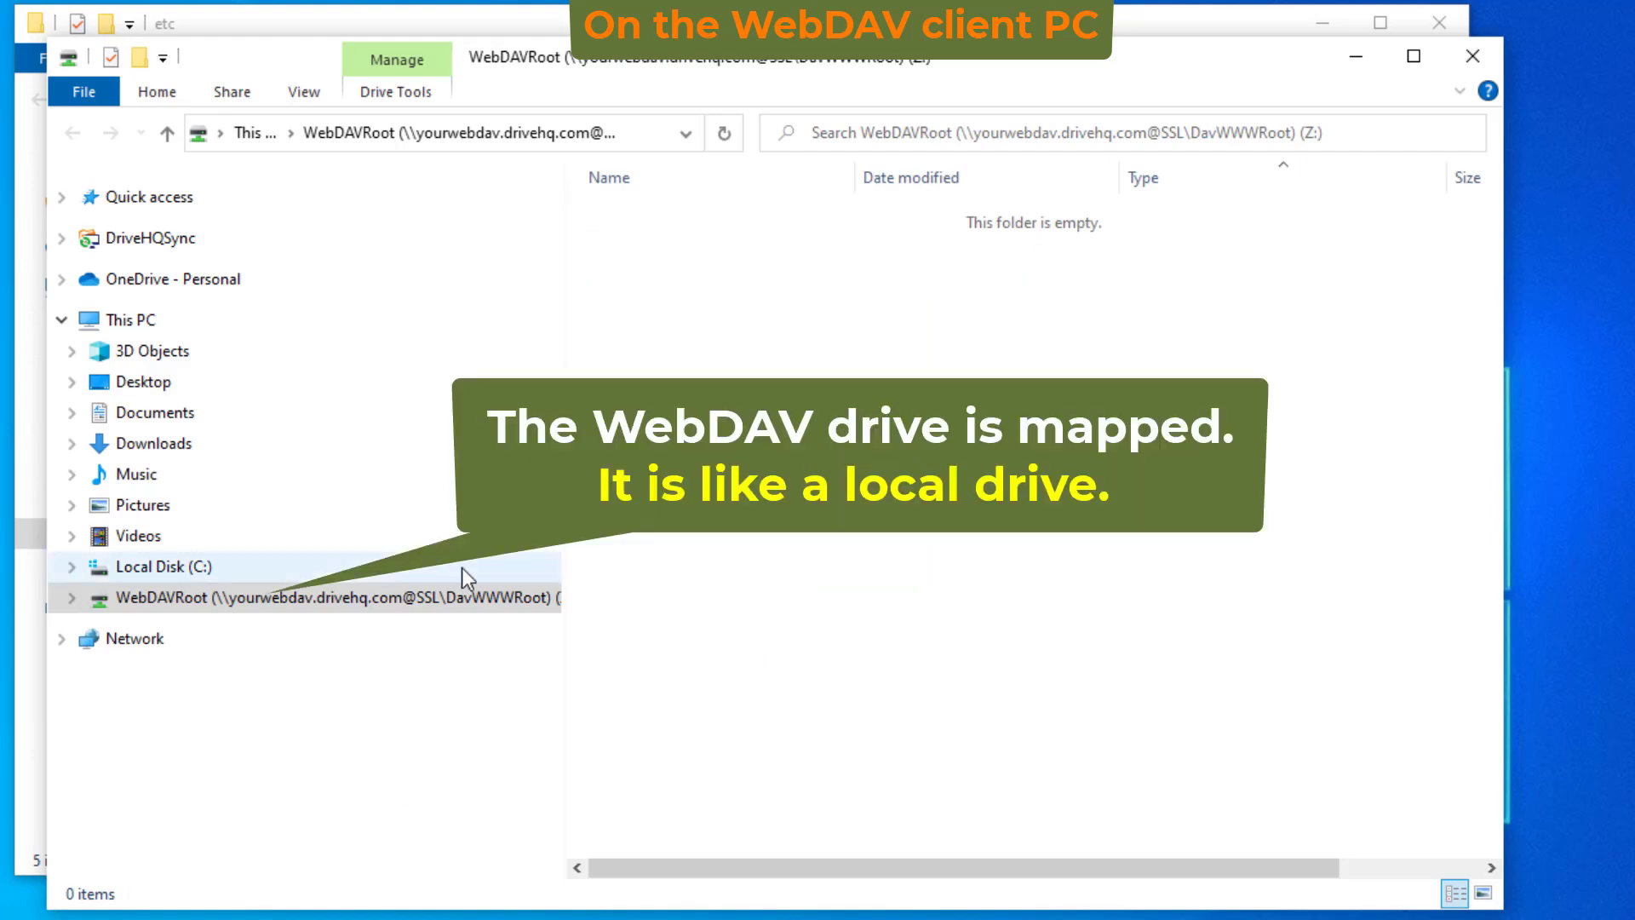
# - Rename the mapped WebDAVRoot drive to YourWebDAV
pyautogui.rightClick(231, 608)
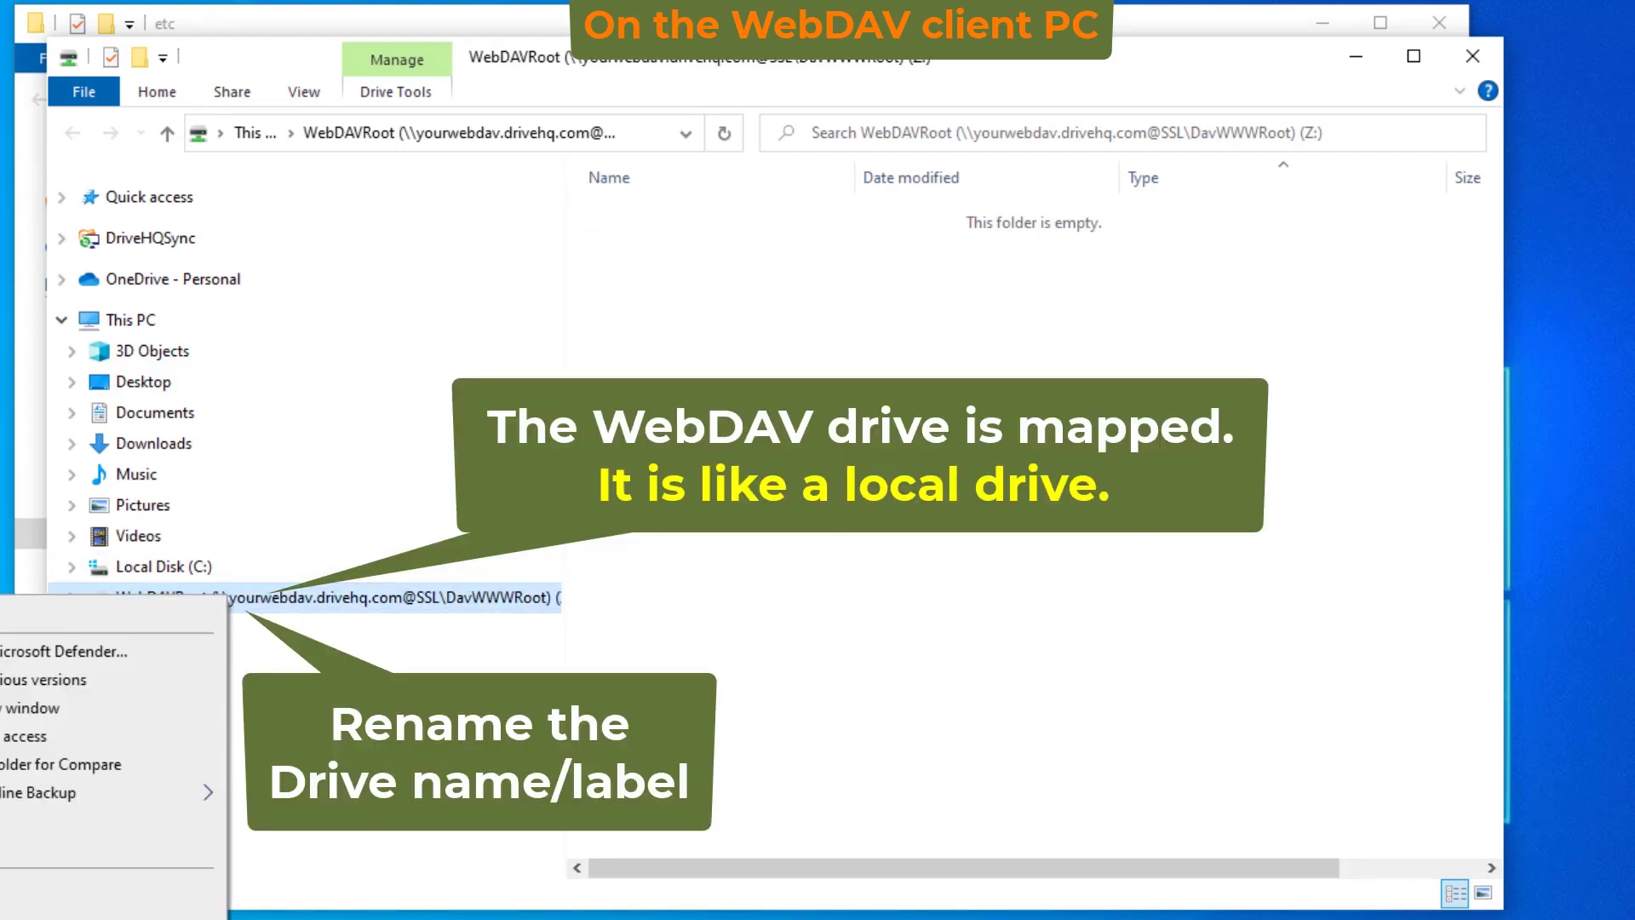
pyautogui.click(220, 859)
pyautogui.write('YourWebDAV')
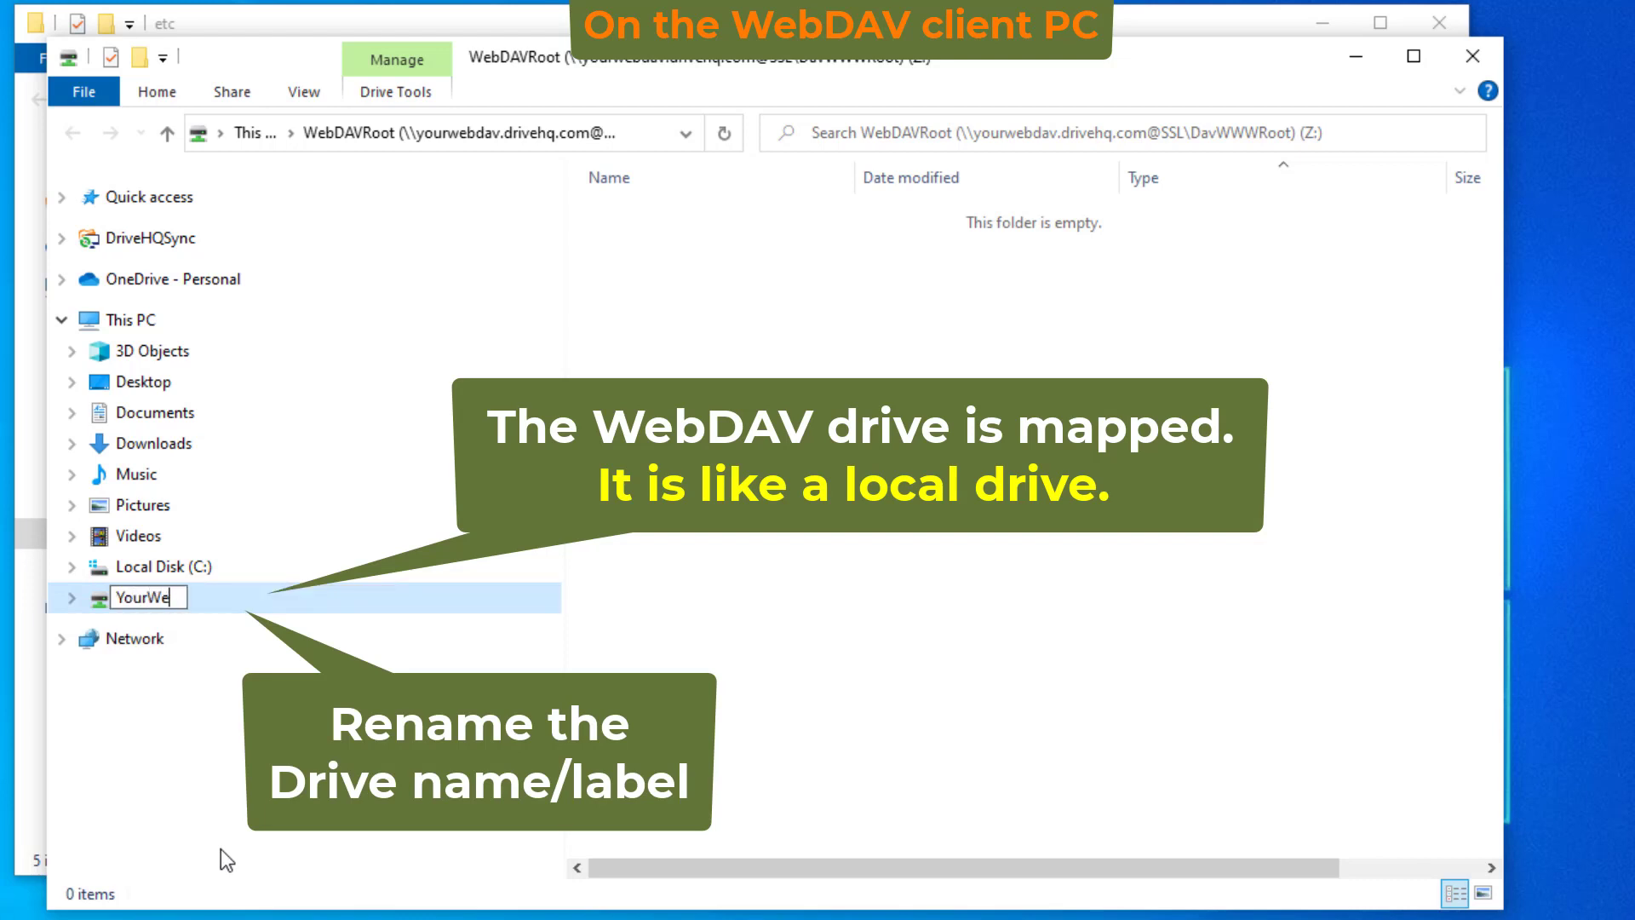
pyautogui.press('Return')
# - Bring up the New item menu on the drive's empty file list
pyautogui.click(892, 646)
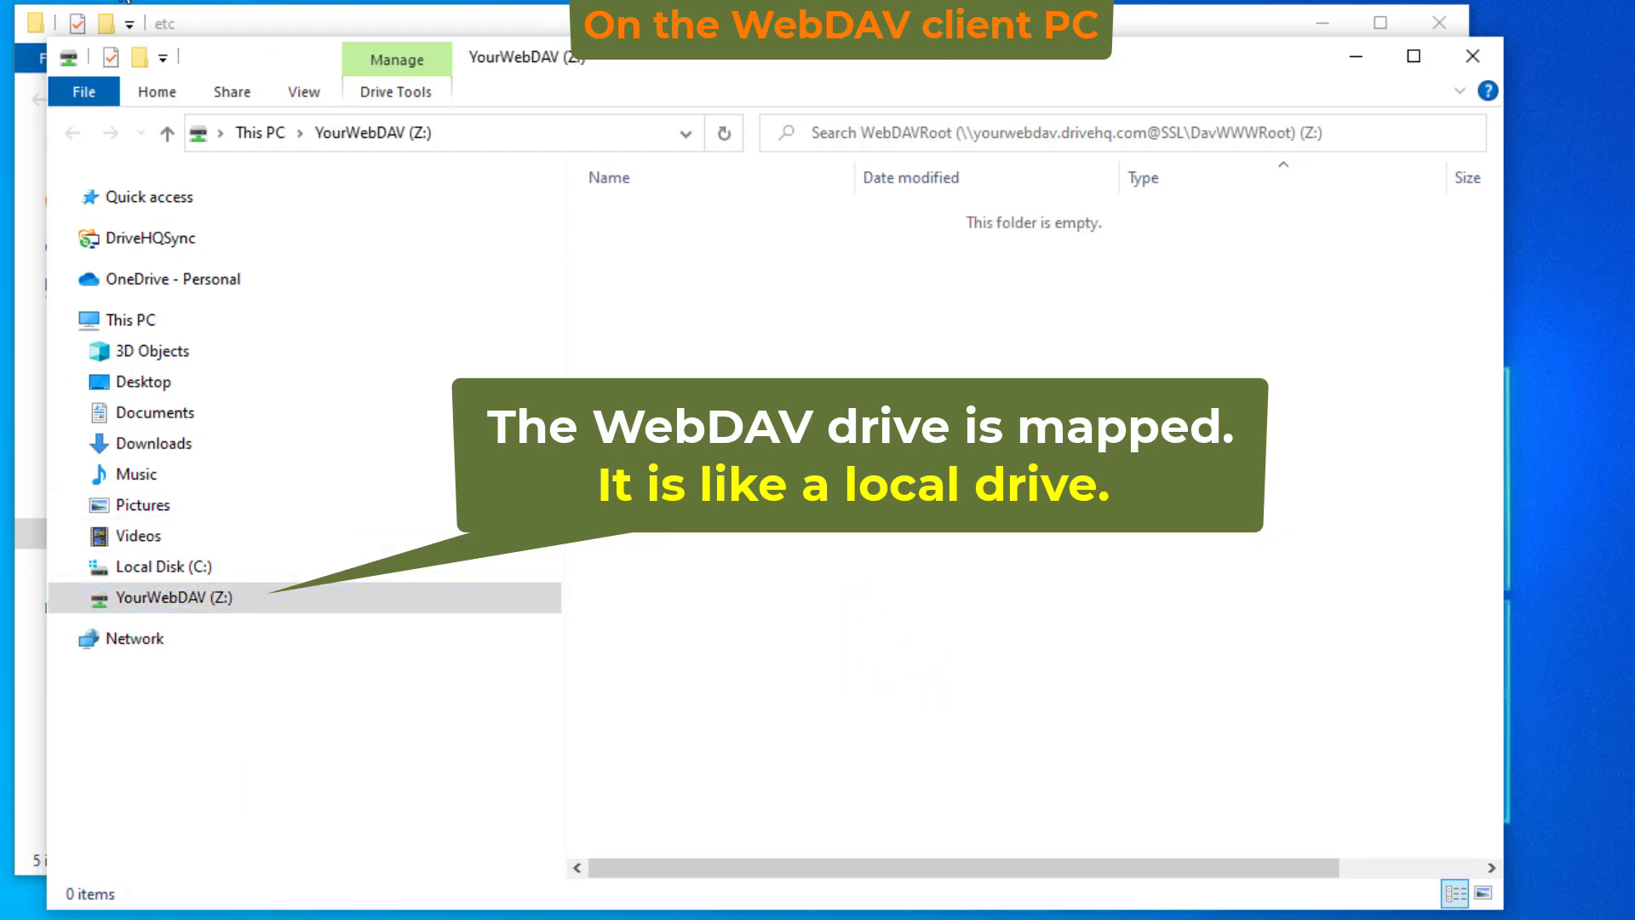
pyautogui.rightClick(646, 358)
pyautogui.click(470, 624)
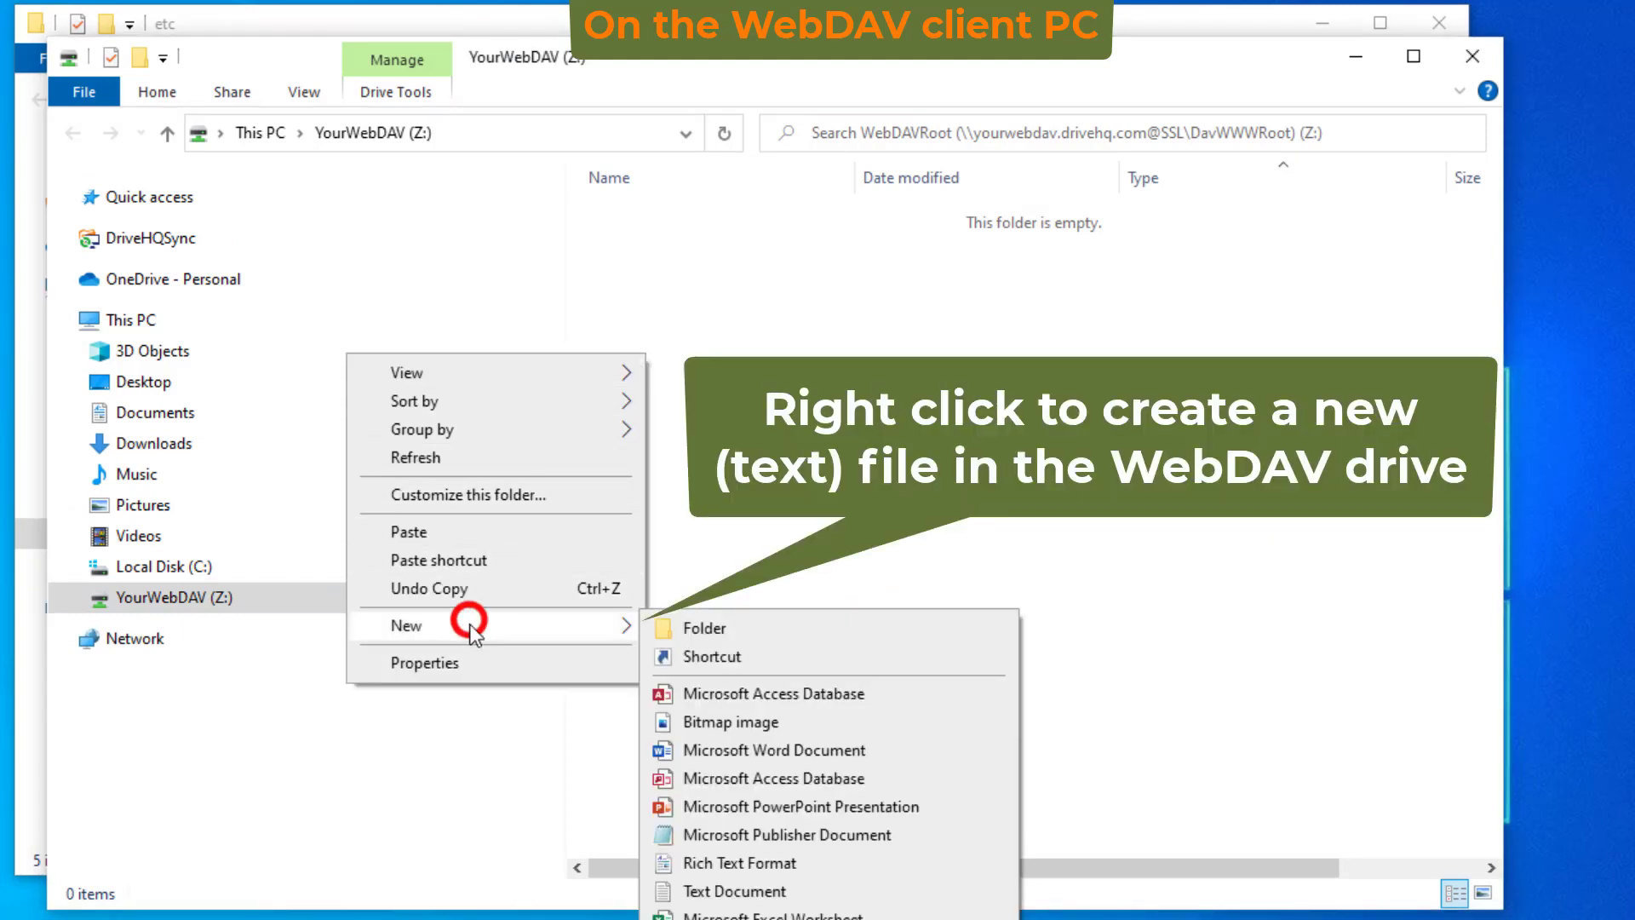
# - Create a new text document named Test.txt on the drive and open it in Notepad
pyautogui.click(734, 891)
pyautogui.write('Test')
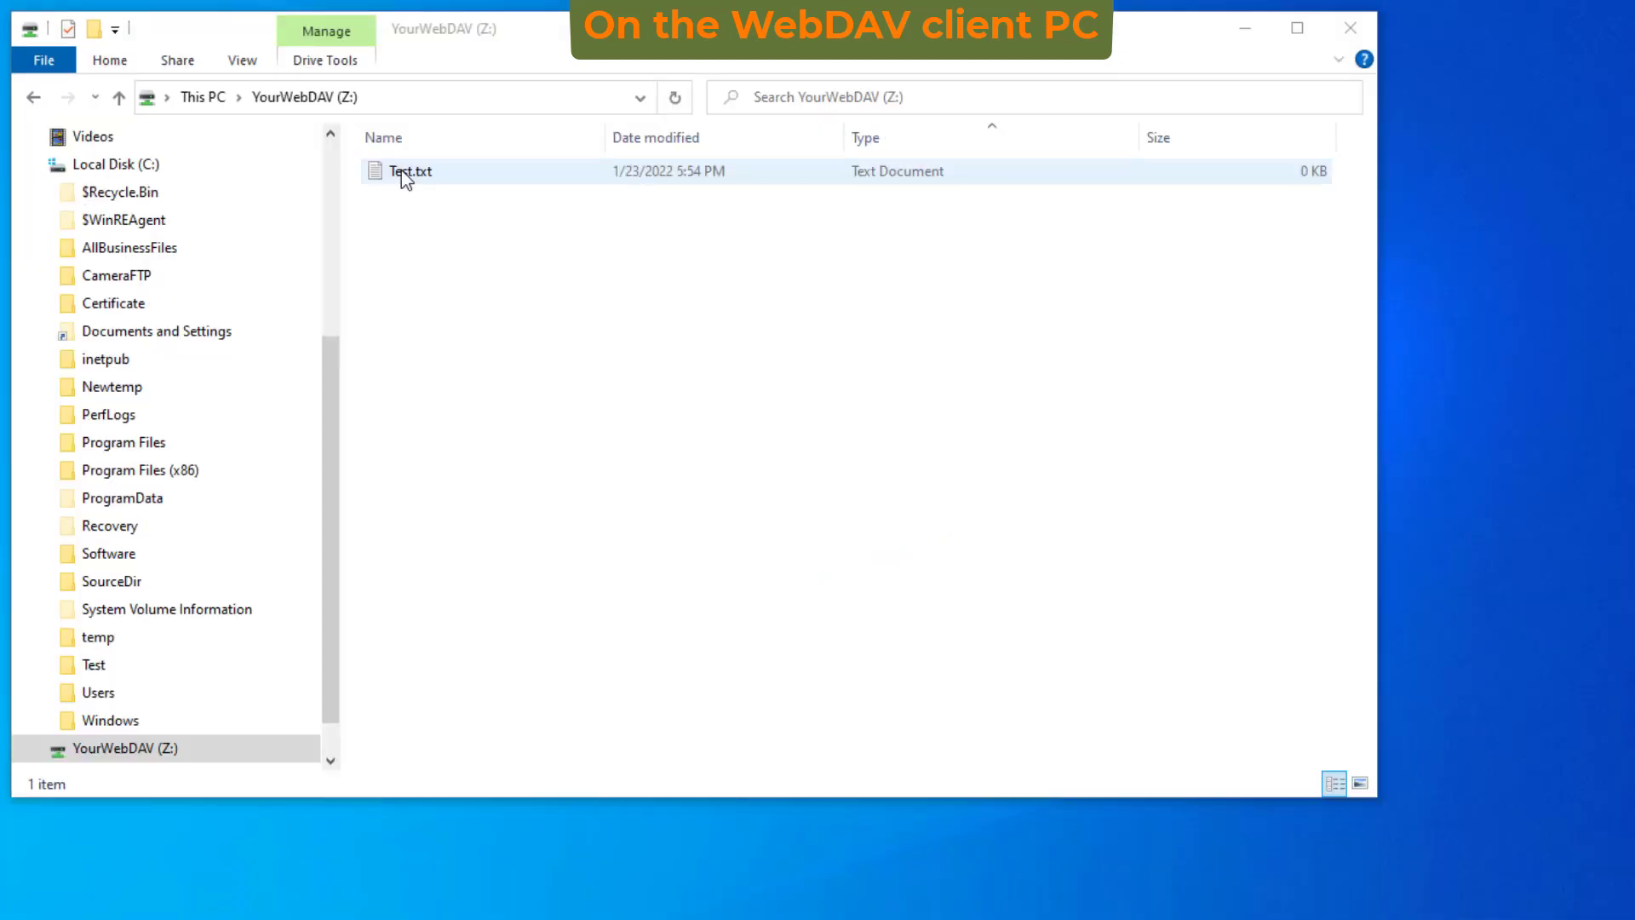
pyautogui.click(401, 170)
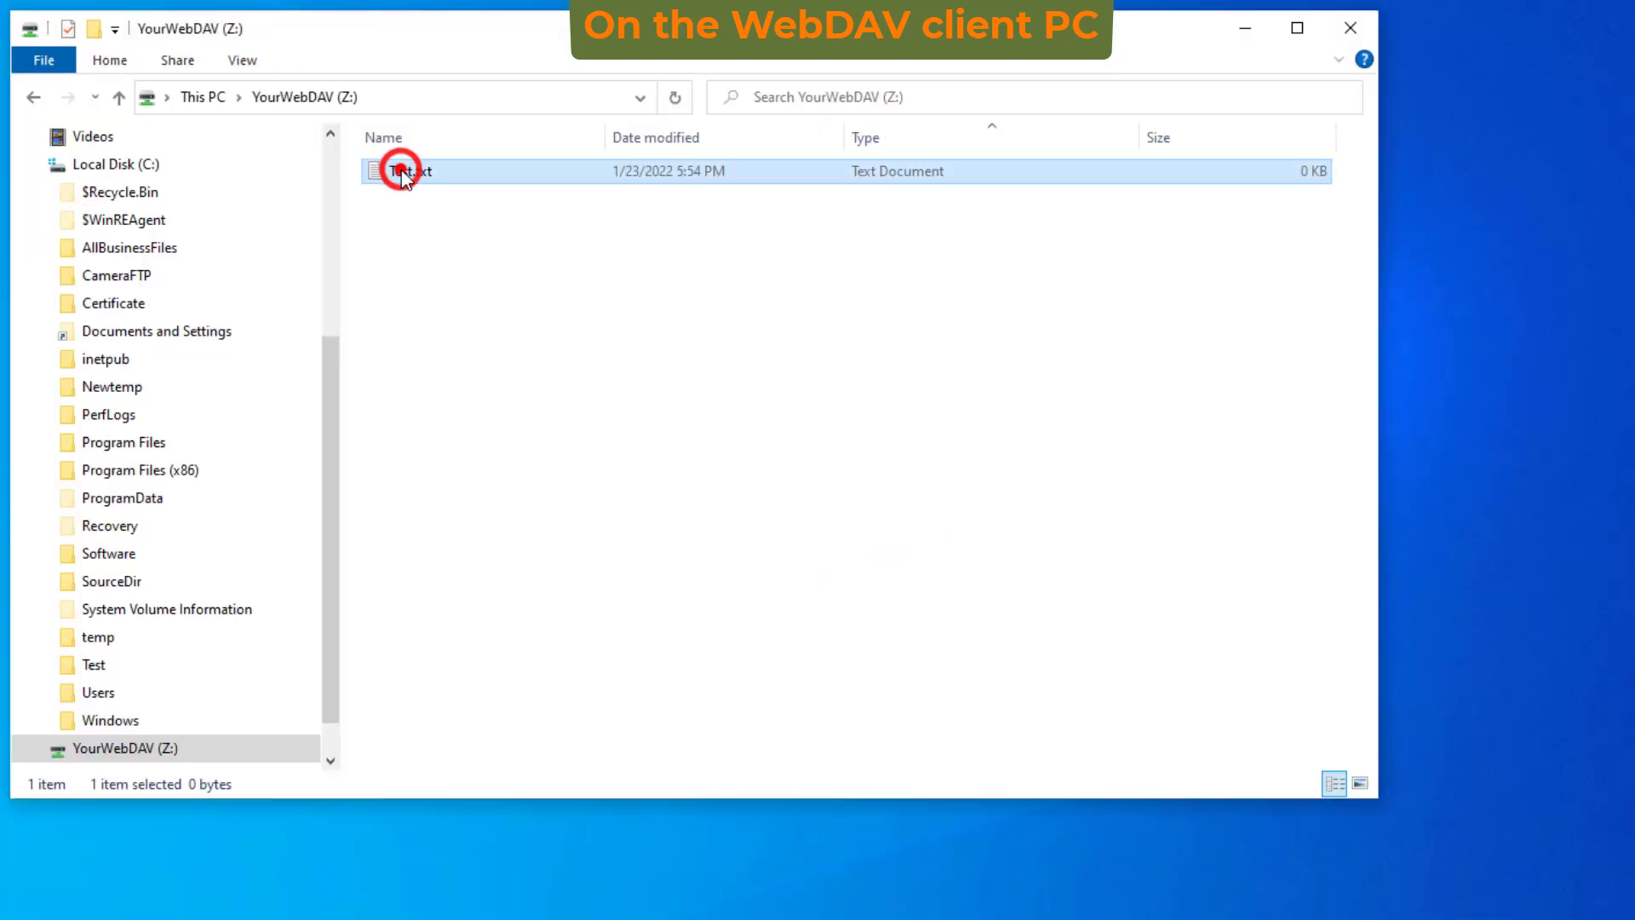
pyautogui.doubleClick(401, 171)
# - Write 'This is a test file.' in it, save and close, then refresh the drive listing
pyautogui.write('This is a test file.')
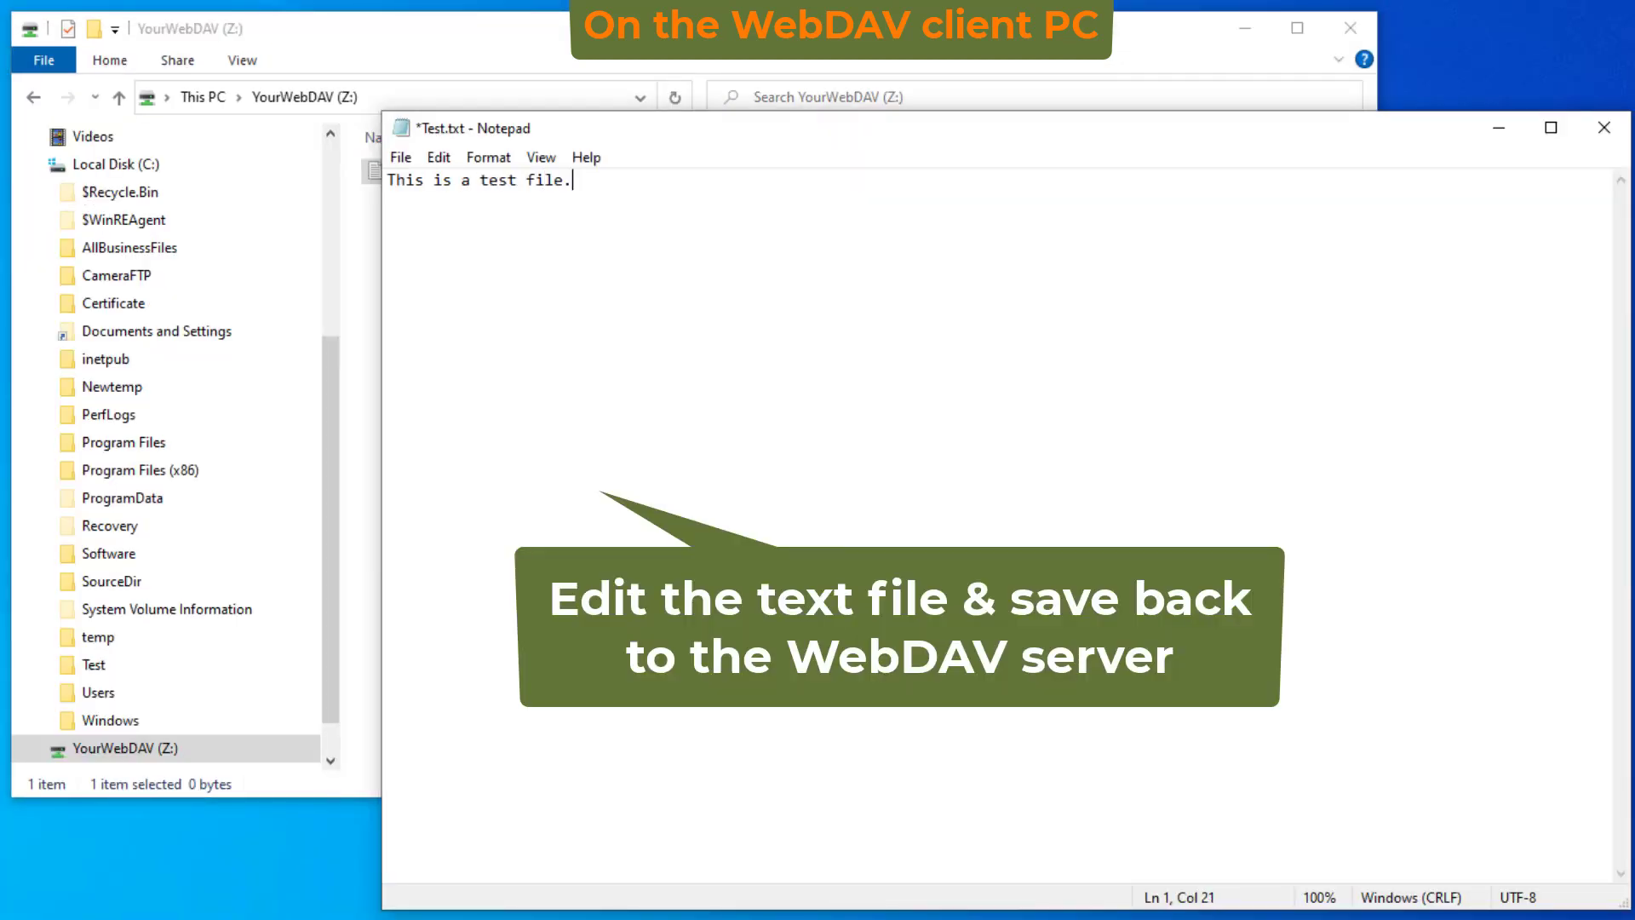
pyautogui.click(1604, 127)
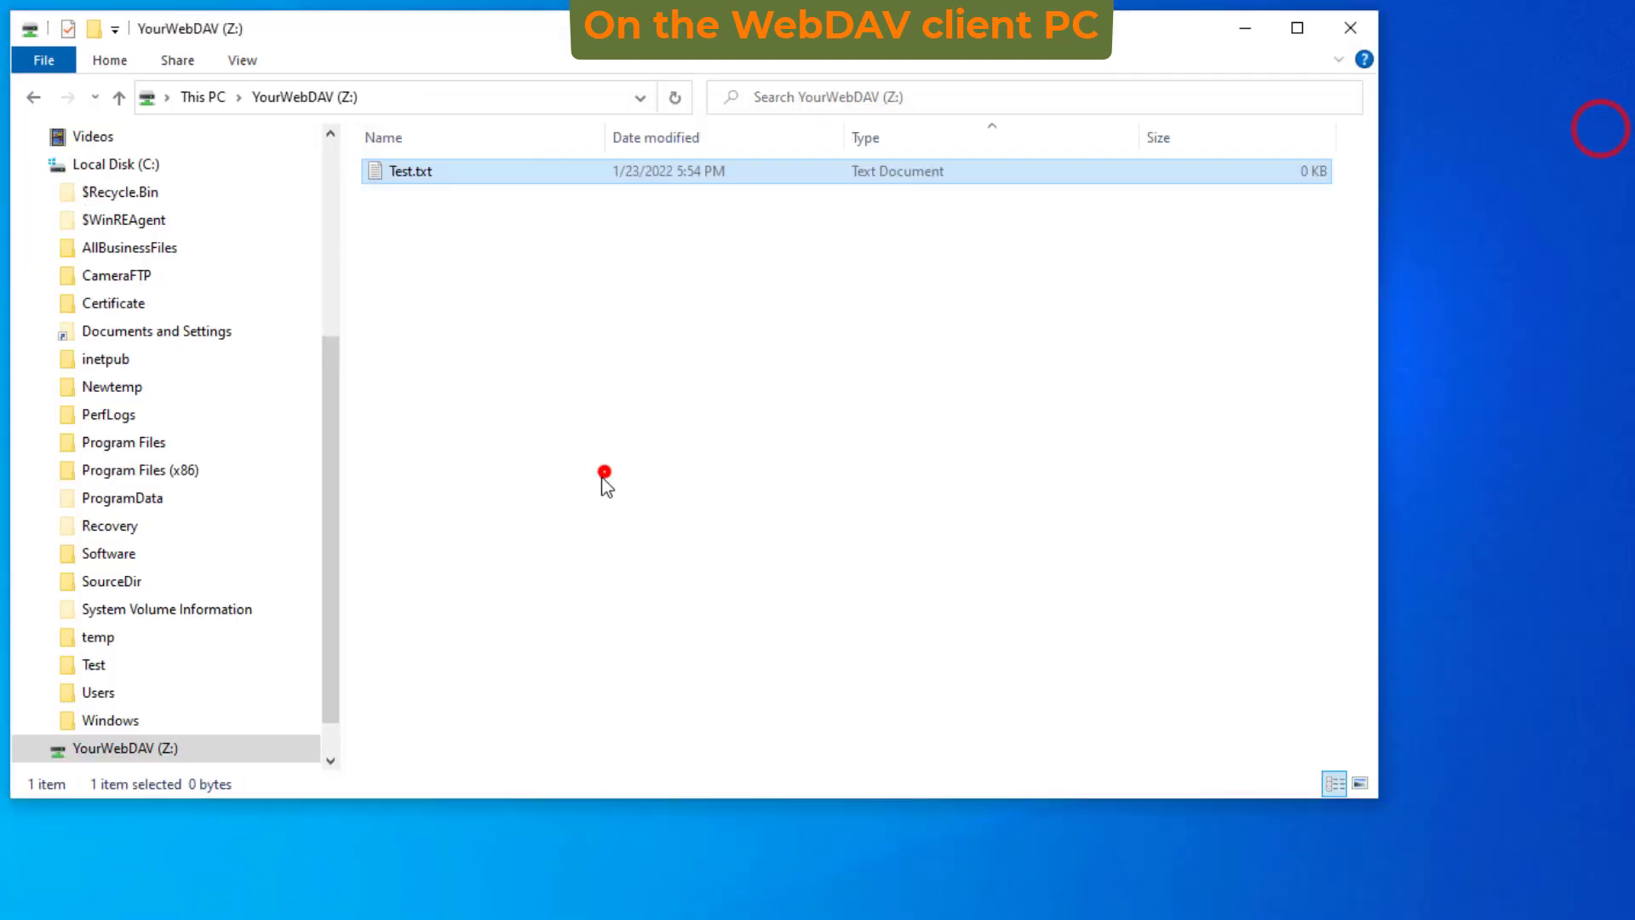
pyautogui.rightClick(485, 331)
pyautogui.click(312, 426)
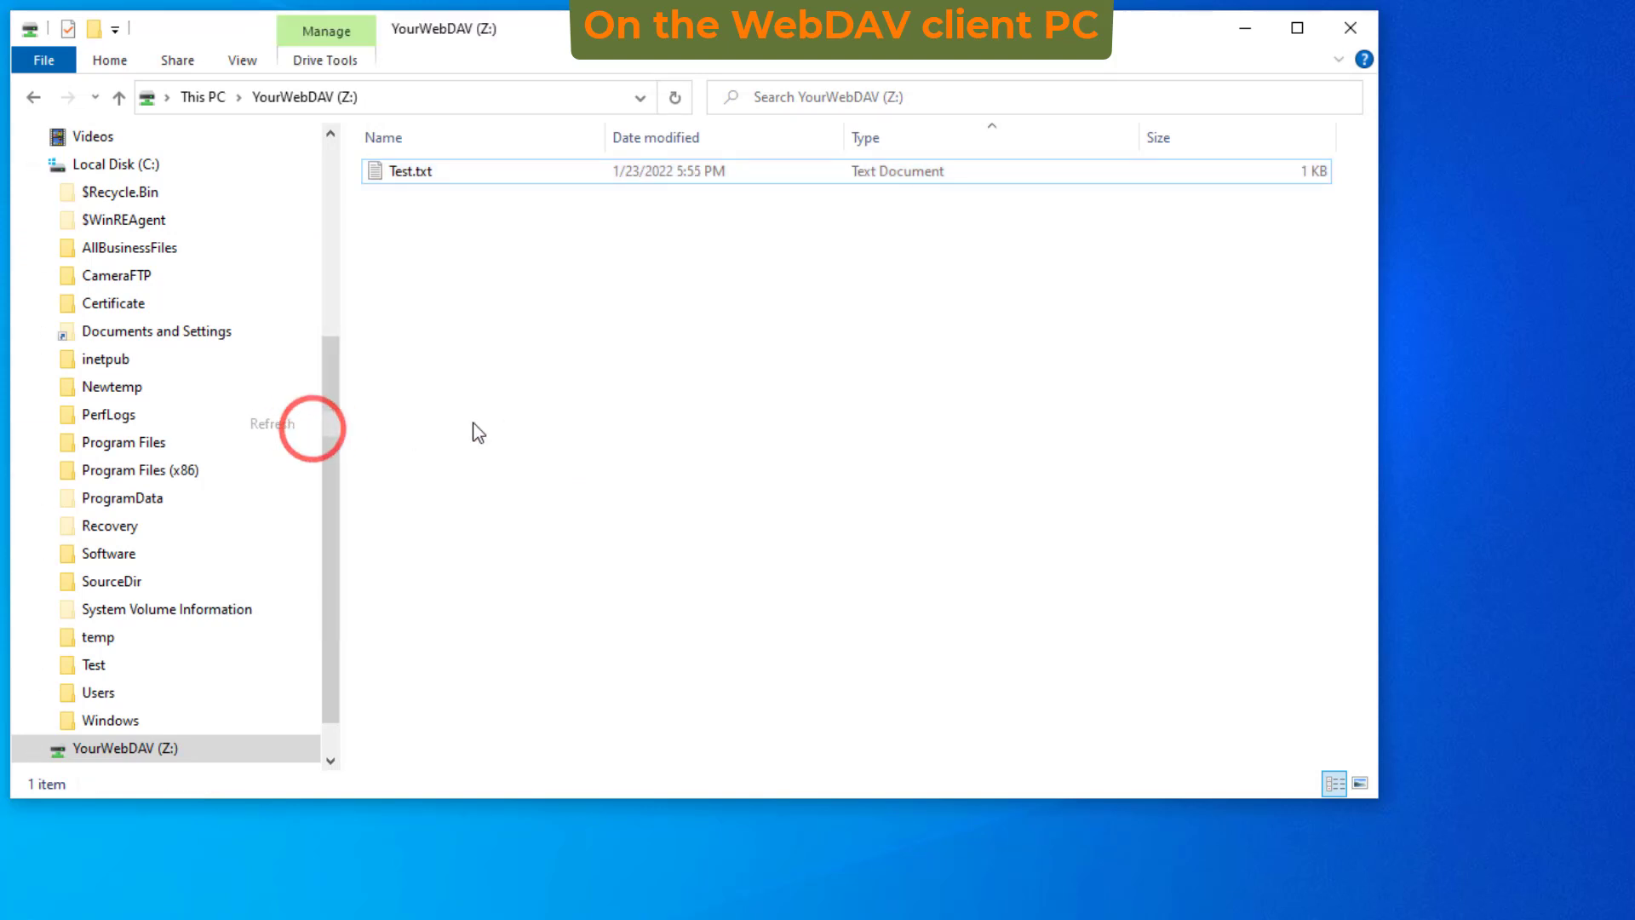
# - Copy DVR_Backup, TaxForm and CameraFTP.docx from C:\Test
pyautogui.click(424, 170)
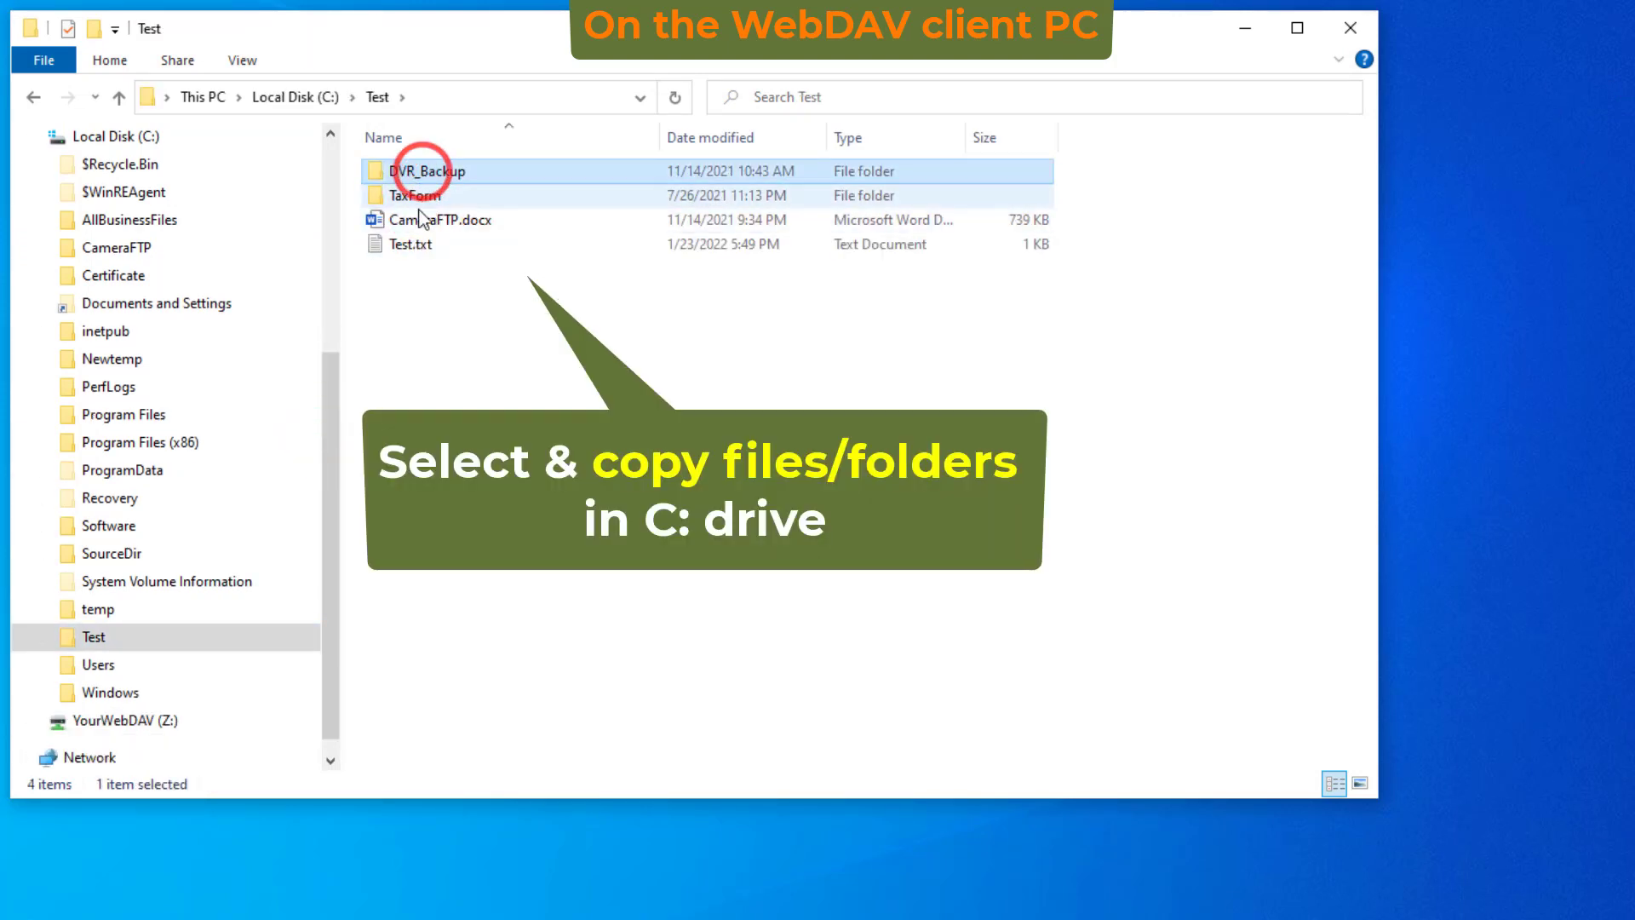
pyautogui.keyDown('shift'); pyautogui.click(424, 220); pyautogui.keyUp('shift')
pyautogui.hotkey('ctrl', 'c')
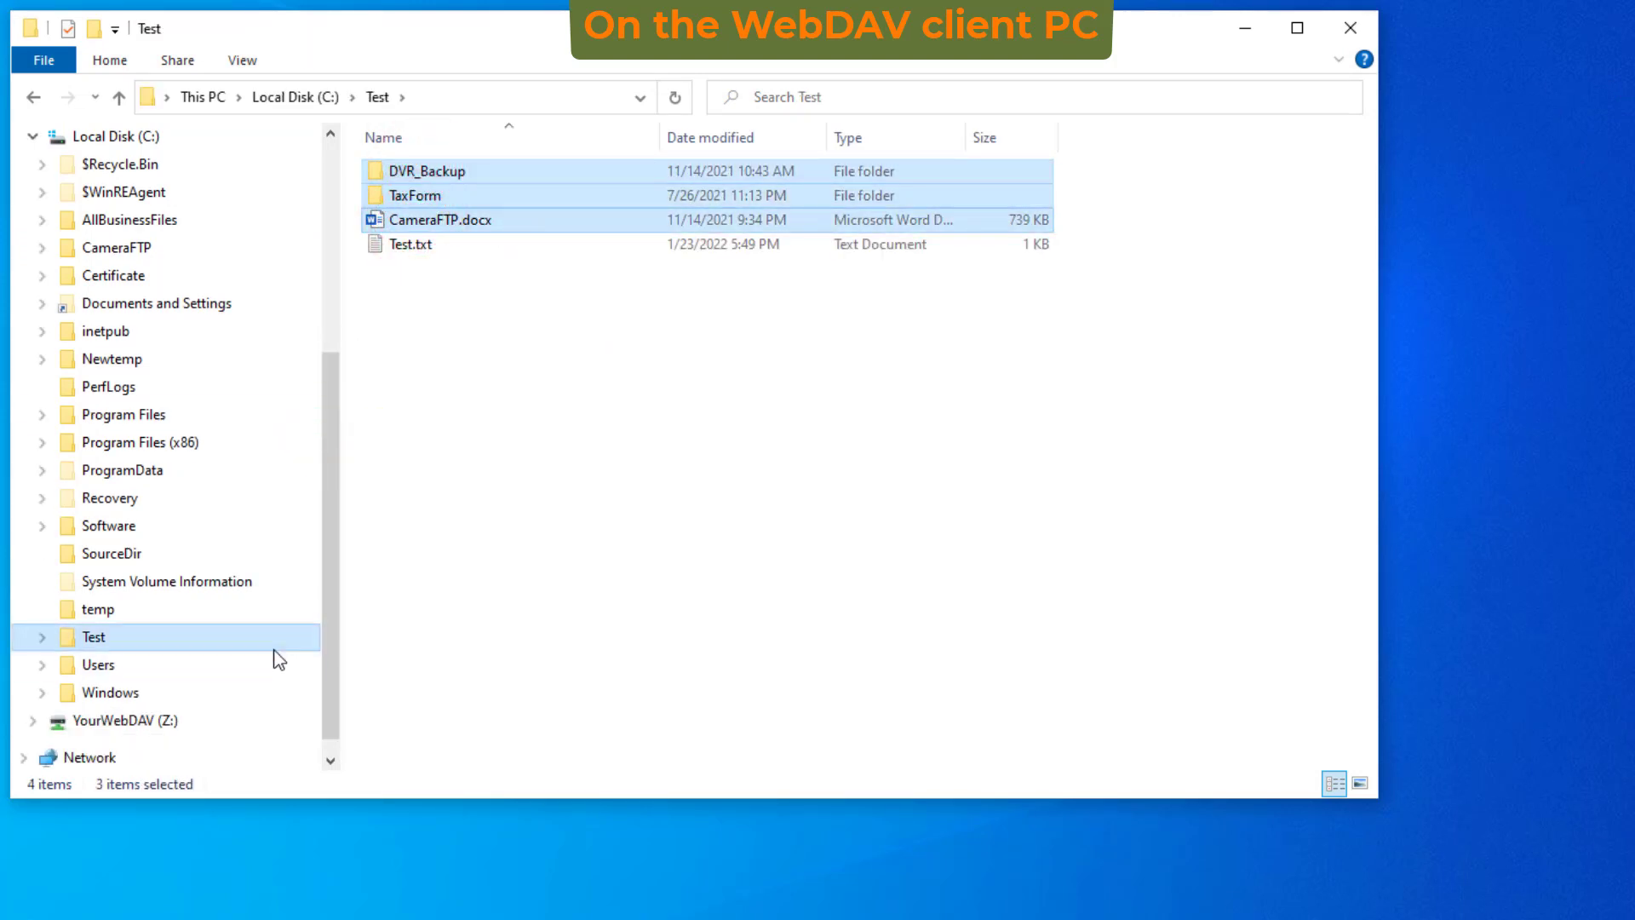
# - Paste the three items onto YourWebDAV (Z:) and open its TaxForm folder
pyautogui.click(128, 720)
pyautogui.click(463, 385)
pyautogui.rightClick(463, 385)
pyautogui.click(252, 545)
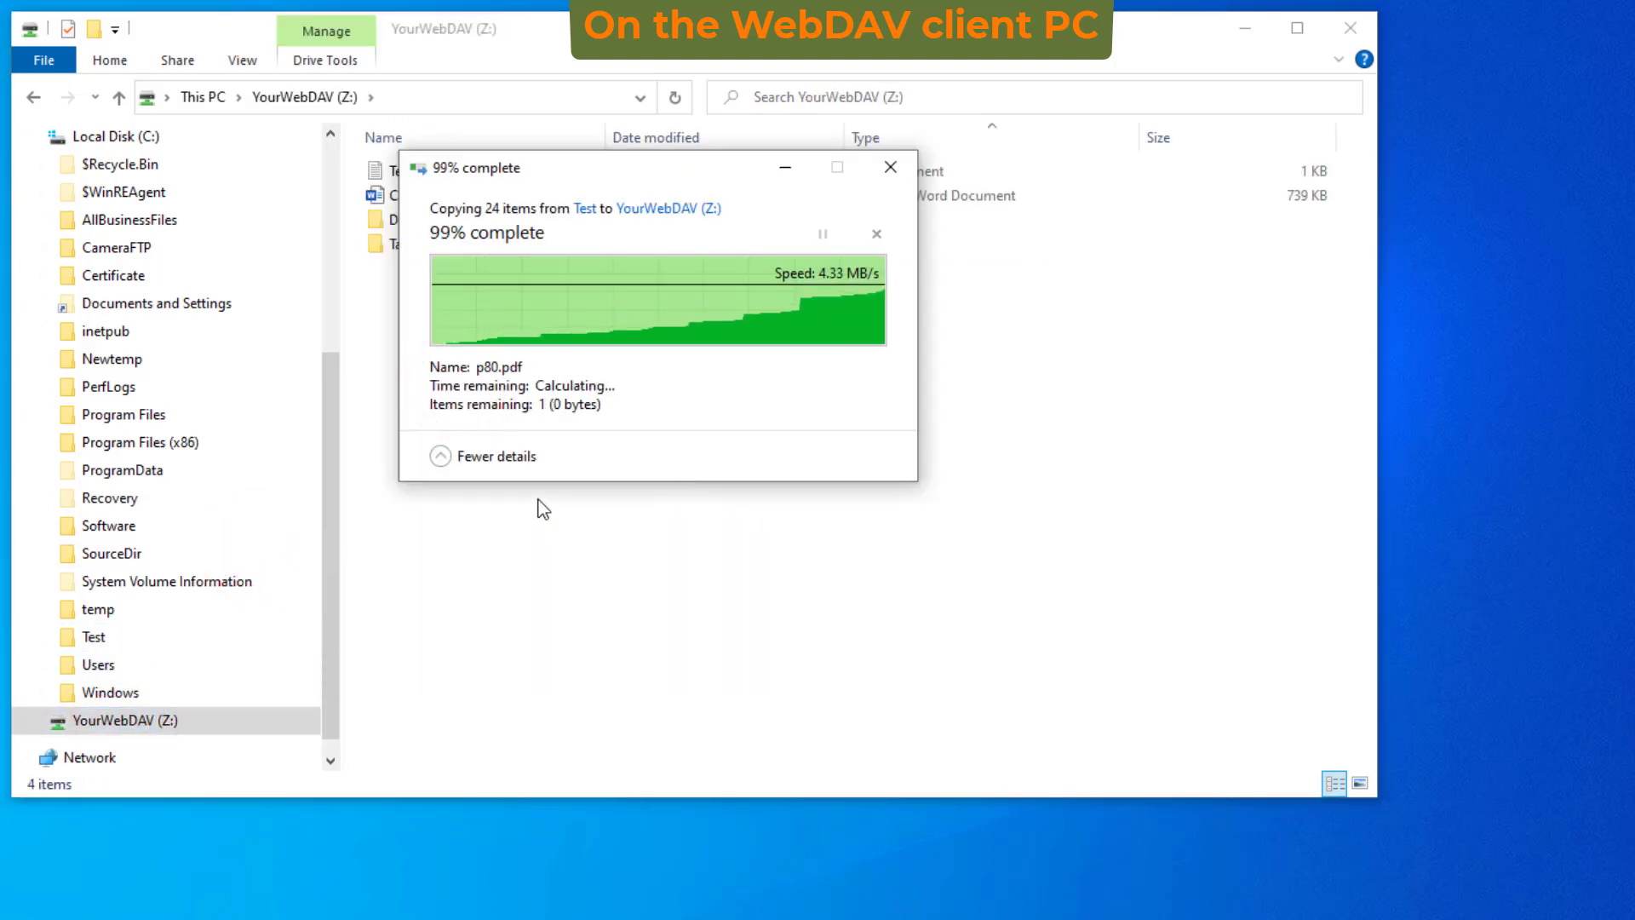
pyautogui.click(665, 423)
pyautogui.doubleClick(408, 244)
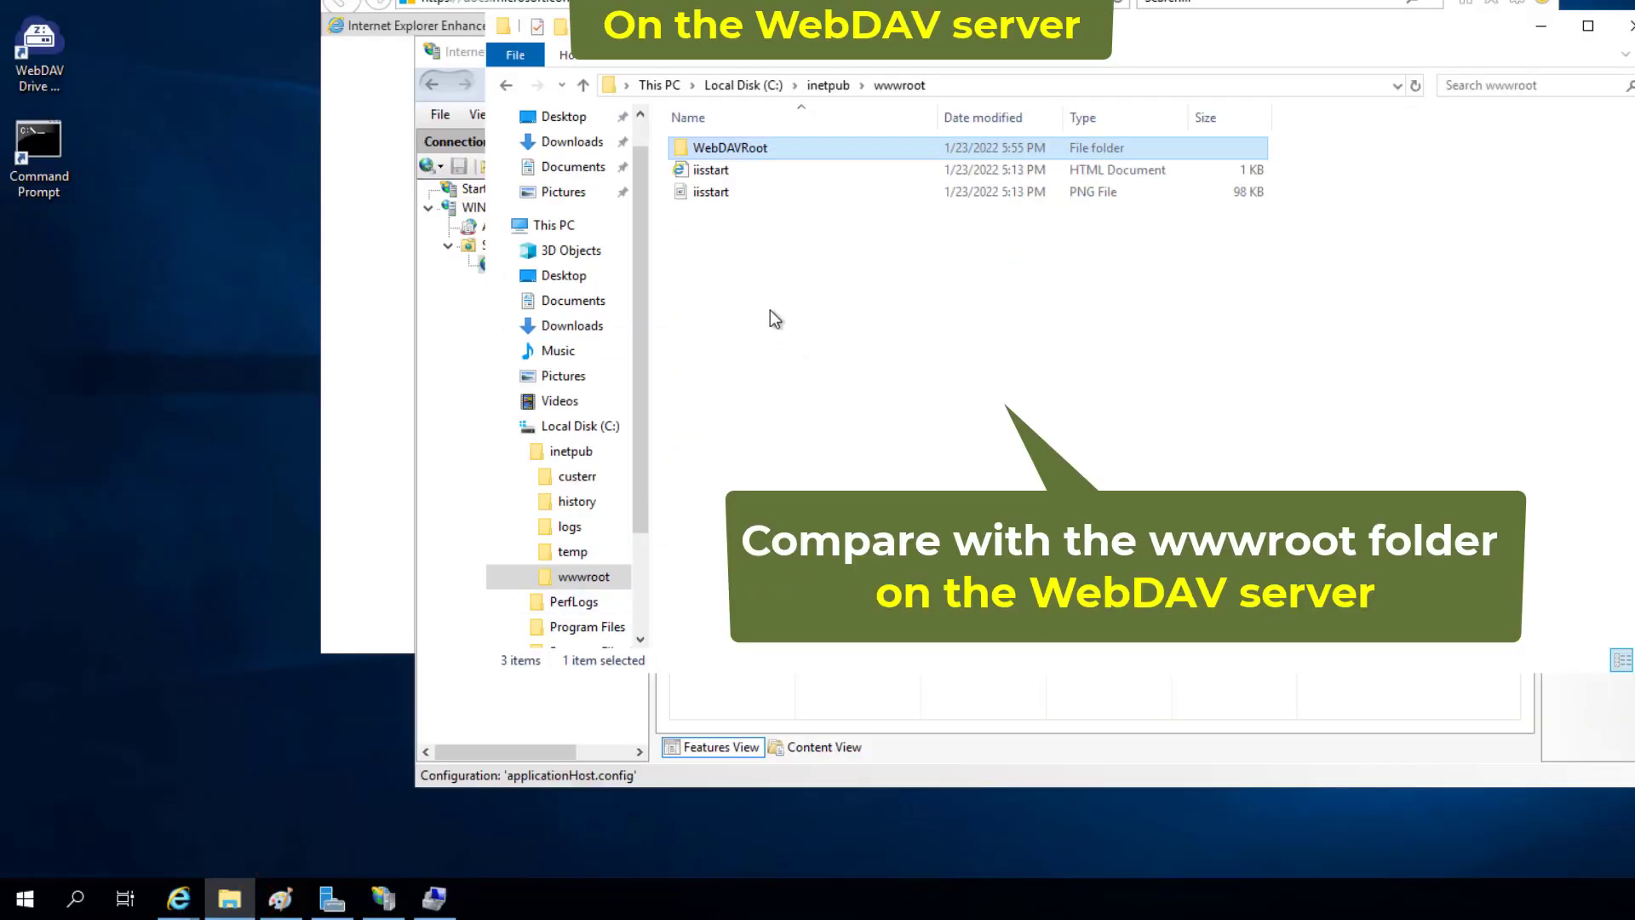
# - On the server, open C:\inetpub\wwwroot\WebDAVRoot and its TaxForm folder to check the copied files
pyautogui.click(769, 307)
pyautogui.doubleClick(744, 142)
pyautogui.click(765, 193)
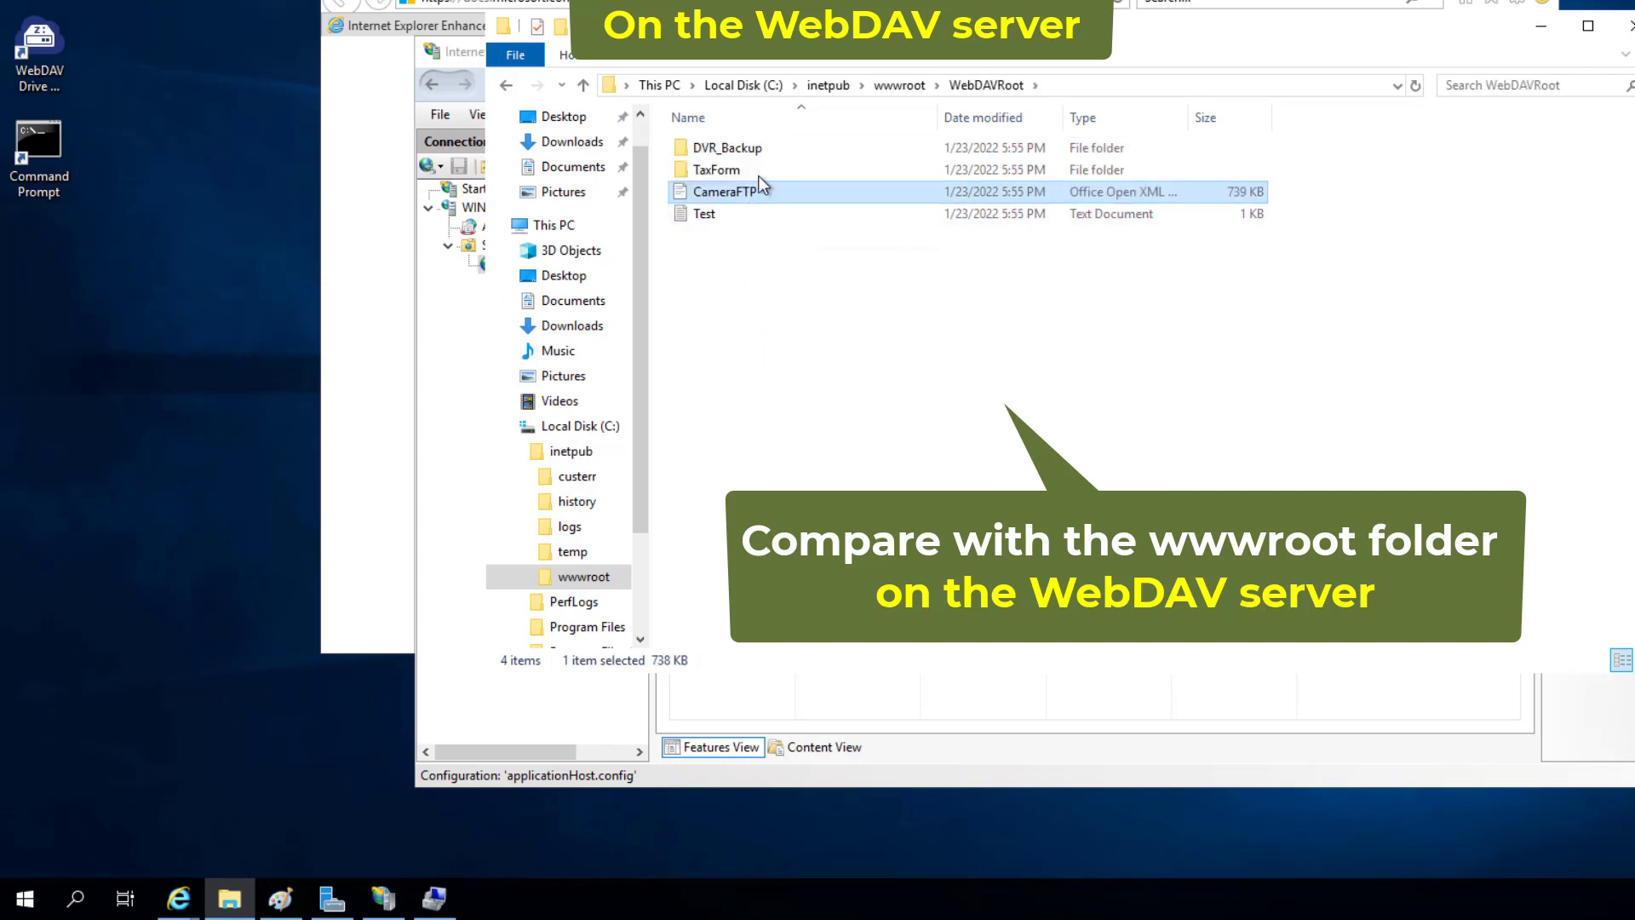
pyautogui.doubleClick(732, 169)
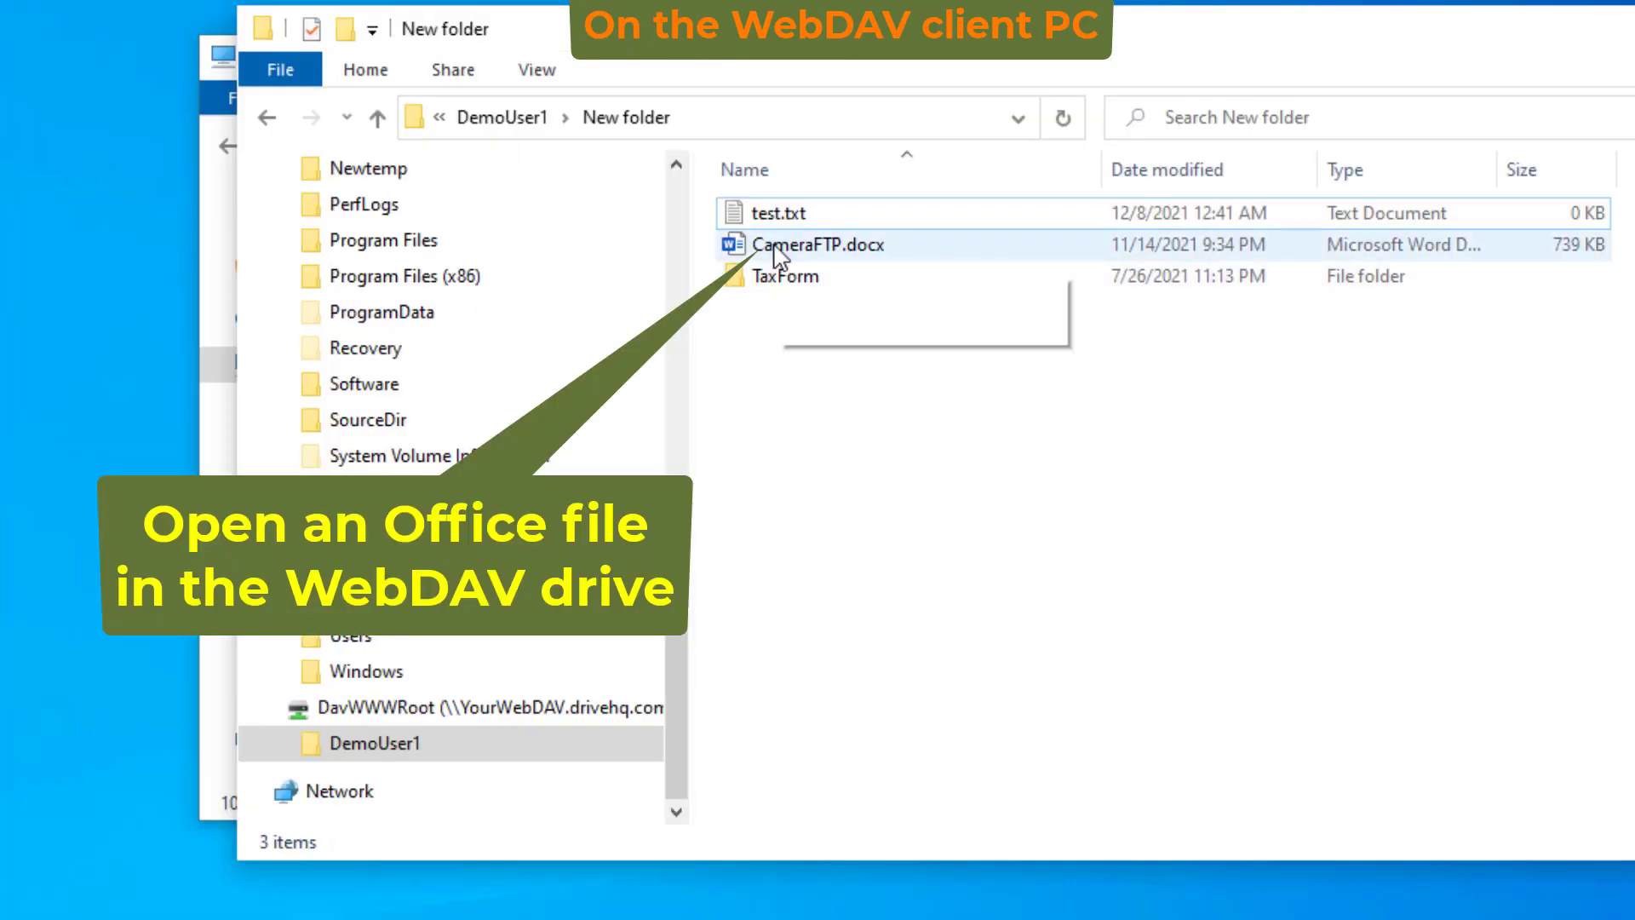
pyautogui.click(801, 112)
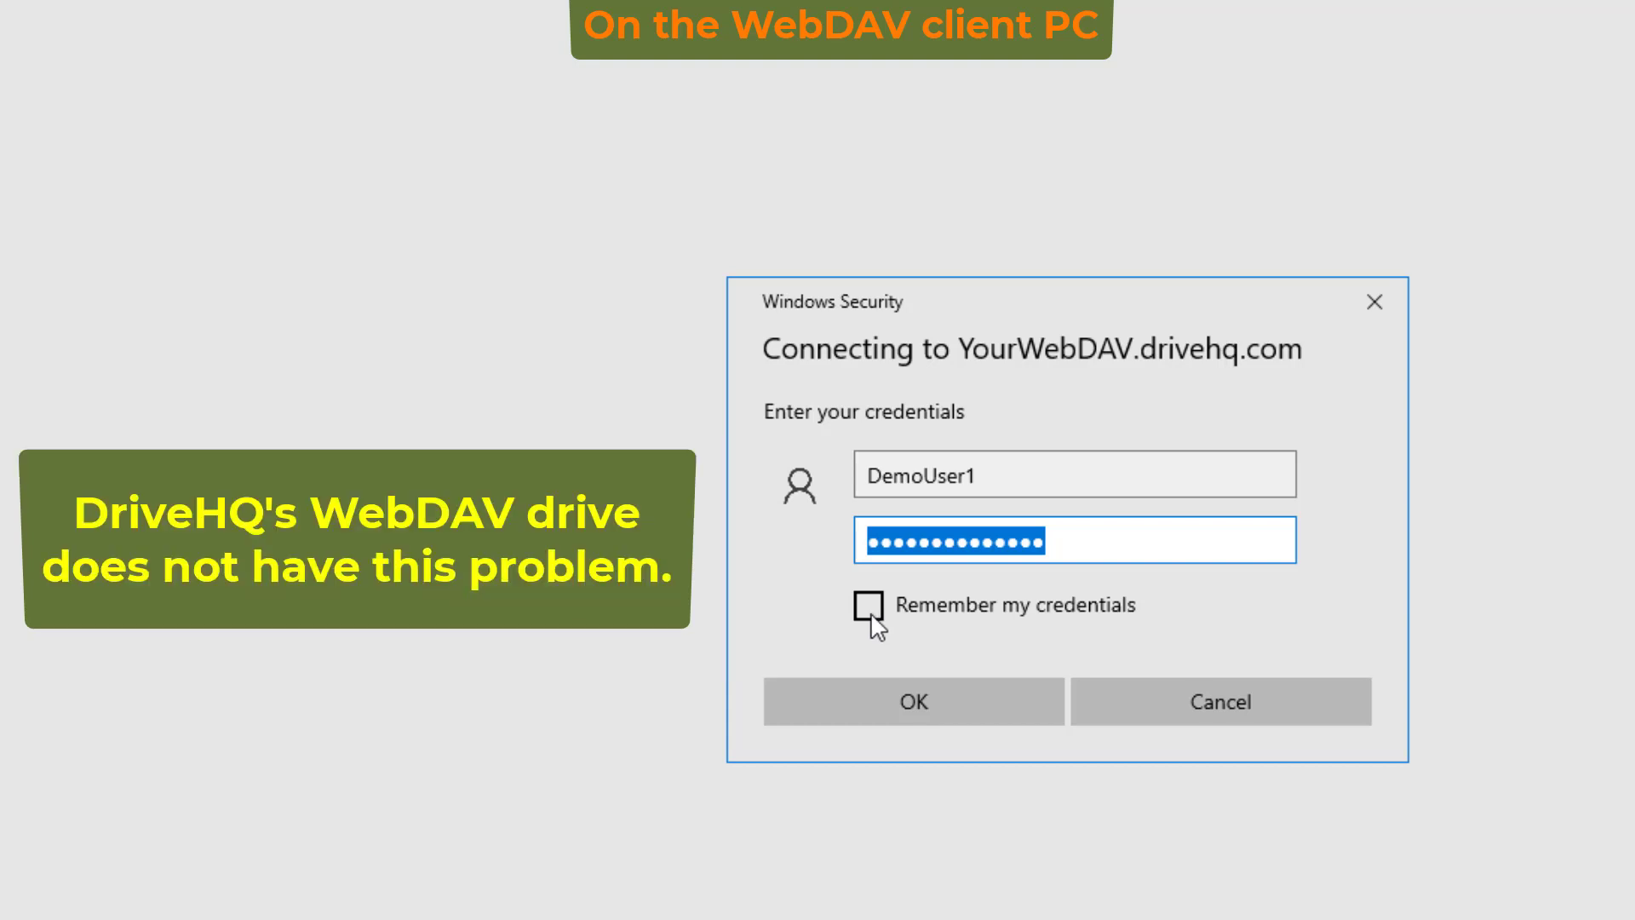
# - Confirm the YourWebDAV.drivehq.com login with 'Remember my credentials' checked
pyautogui.click(871, 610)
pyautogui.click(896, 693)
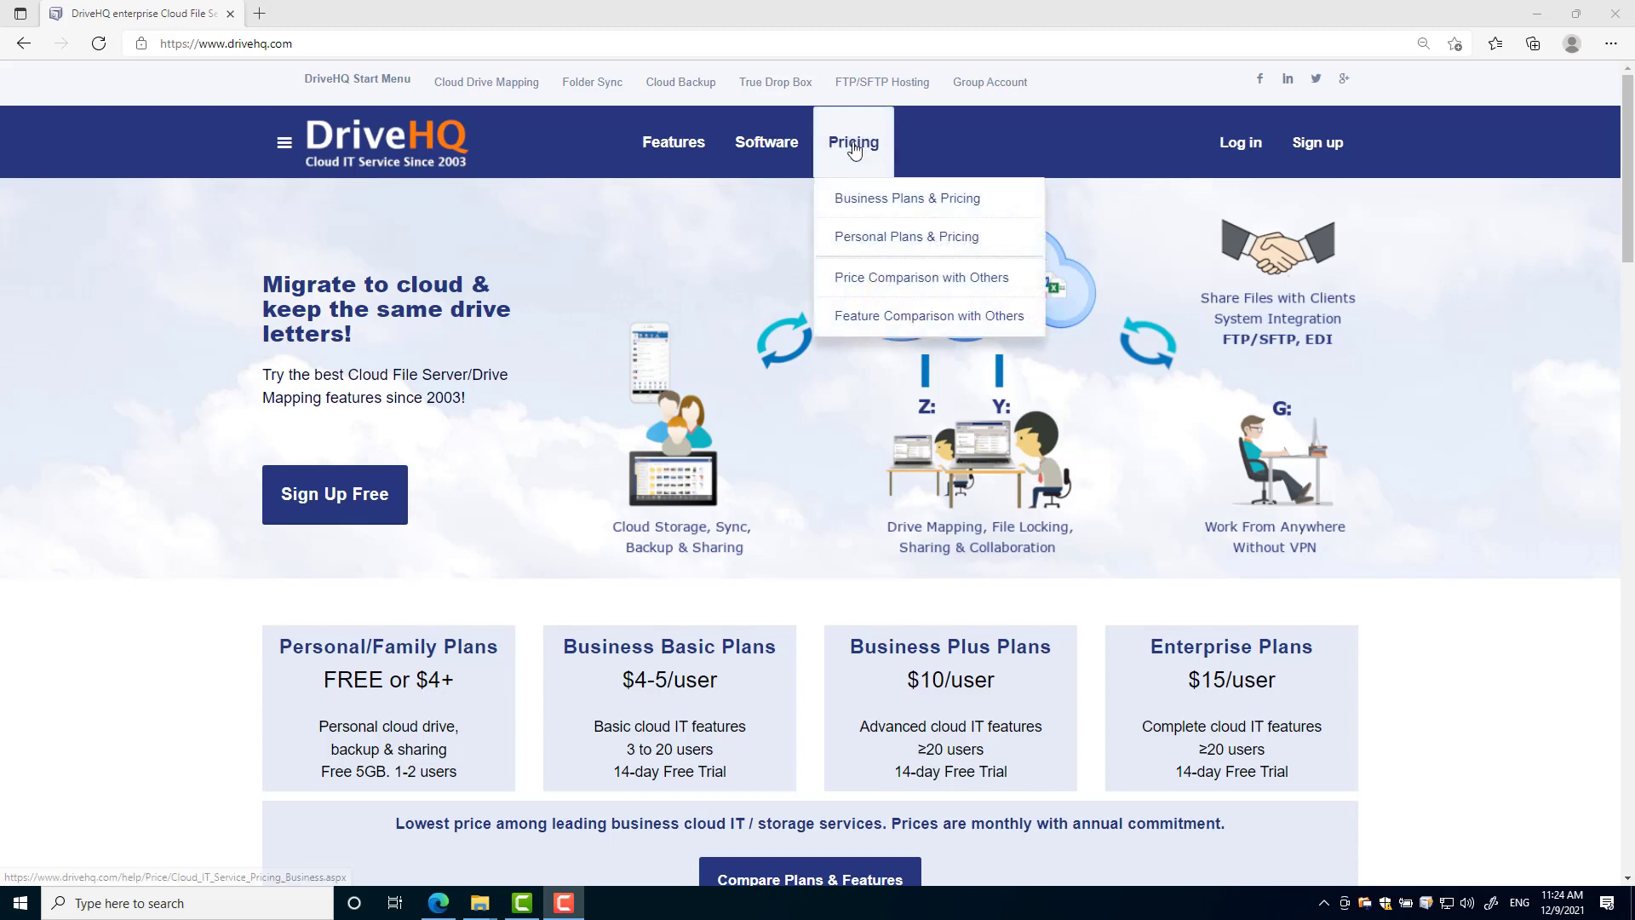
# - View DriveHQ's price and feature comparisons, then the WebDAV Cloud Drive Mapping page
pyautogui.click(917, 288)
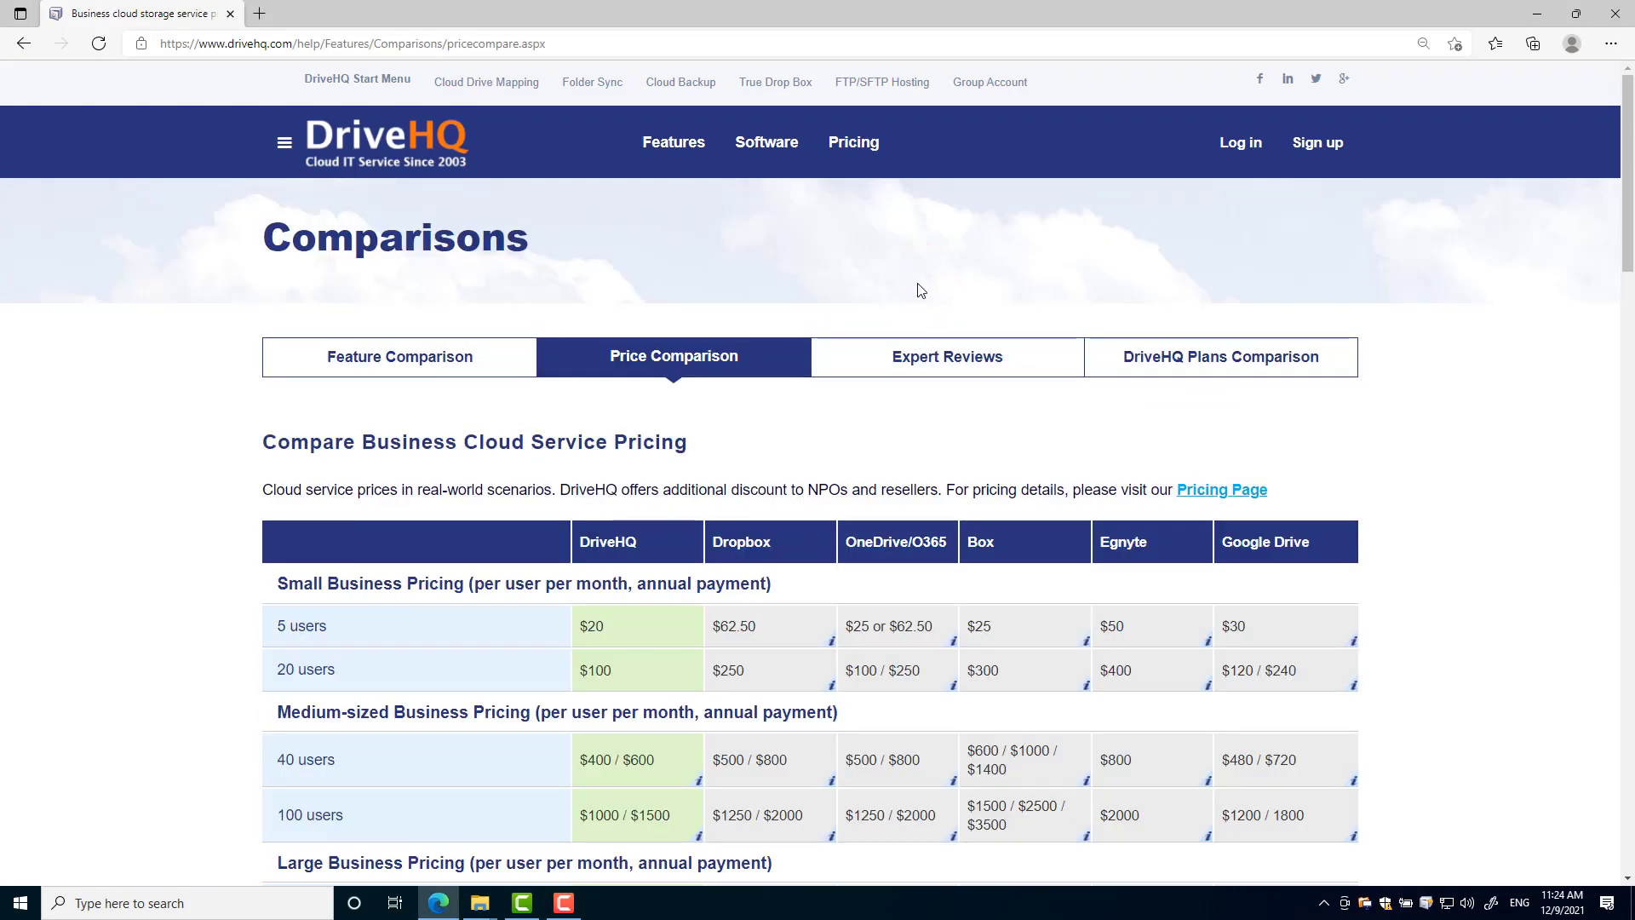
pyautogui.moveTo(861, 168)
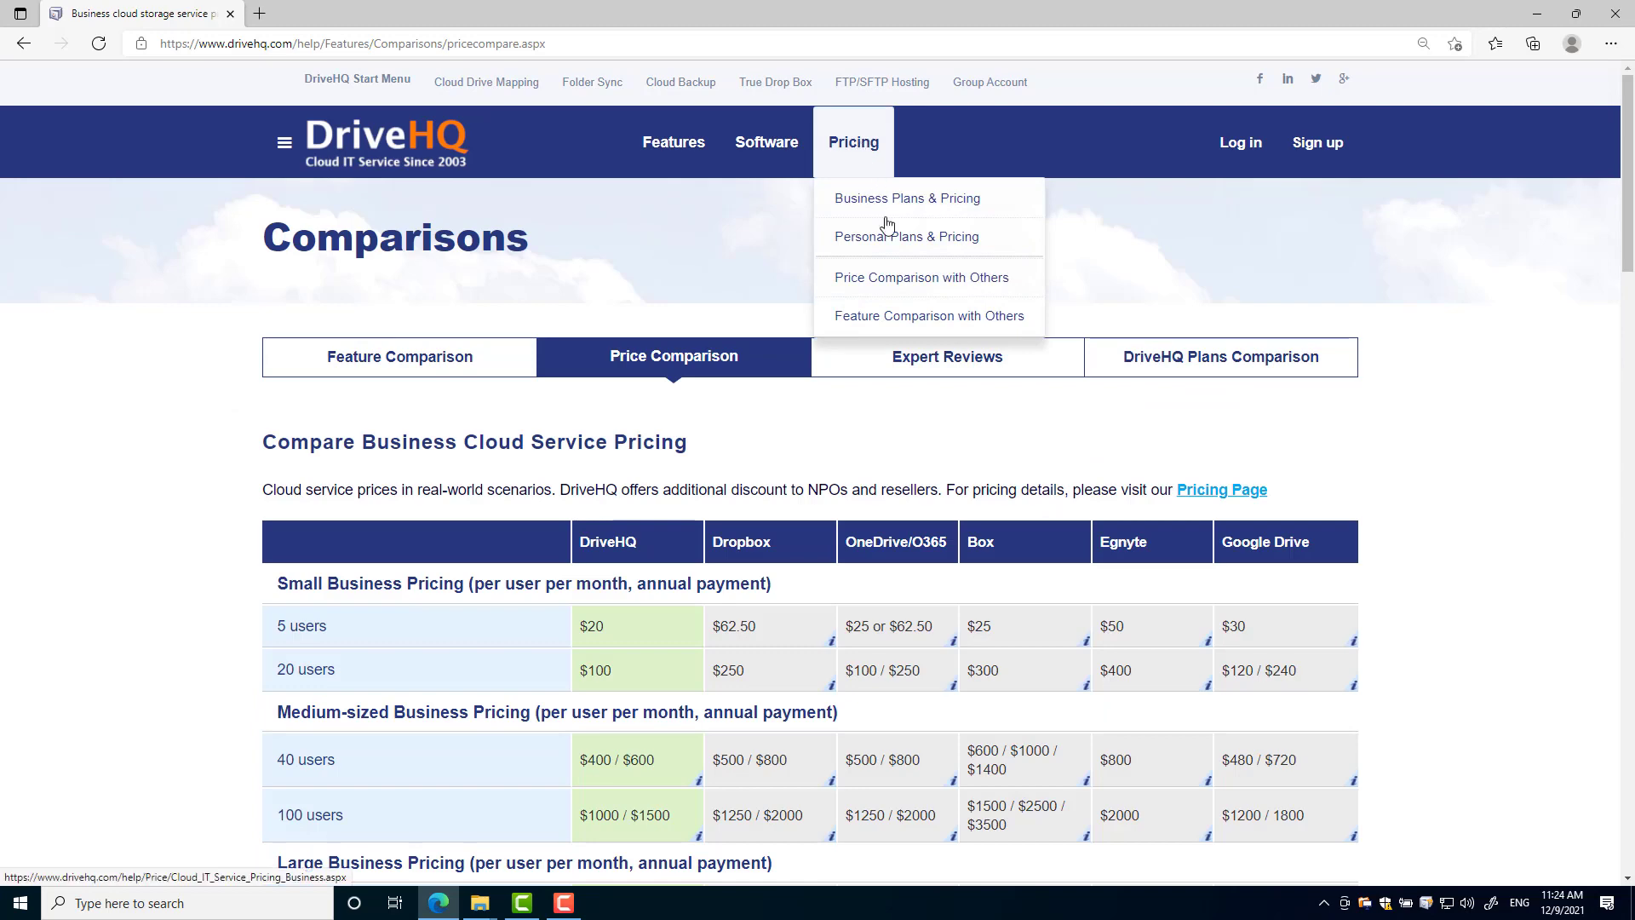
pyautogui.click(902, 315)
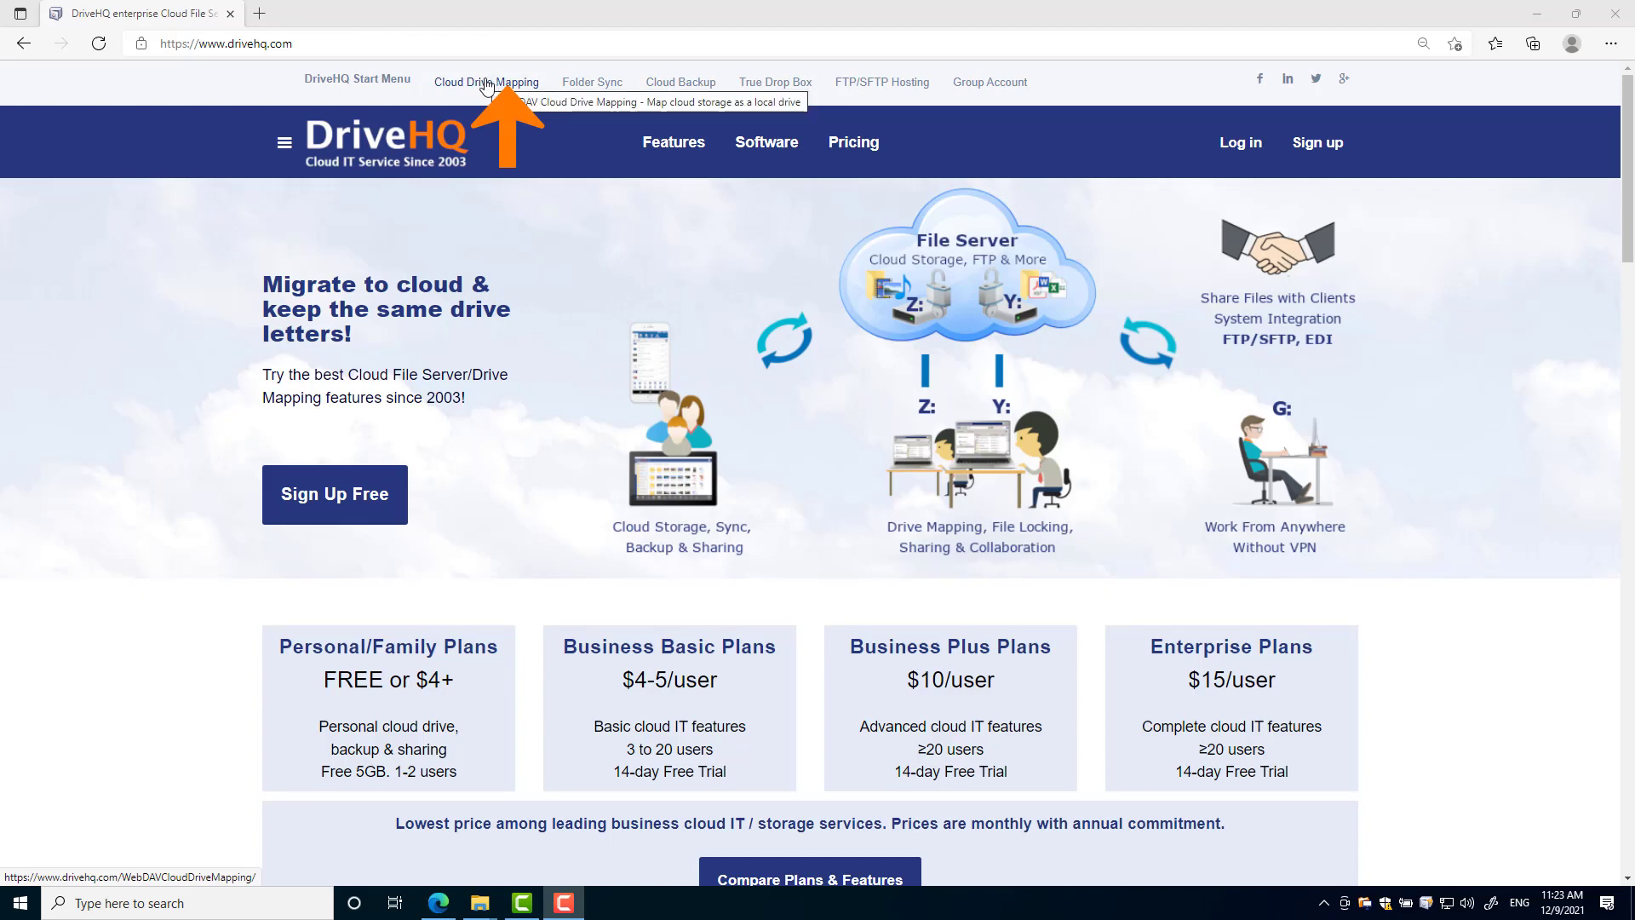
pyautogui.click(487, 84)
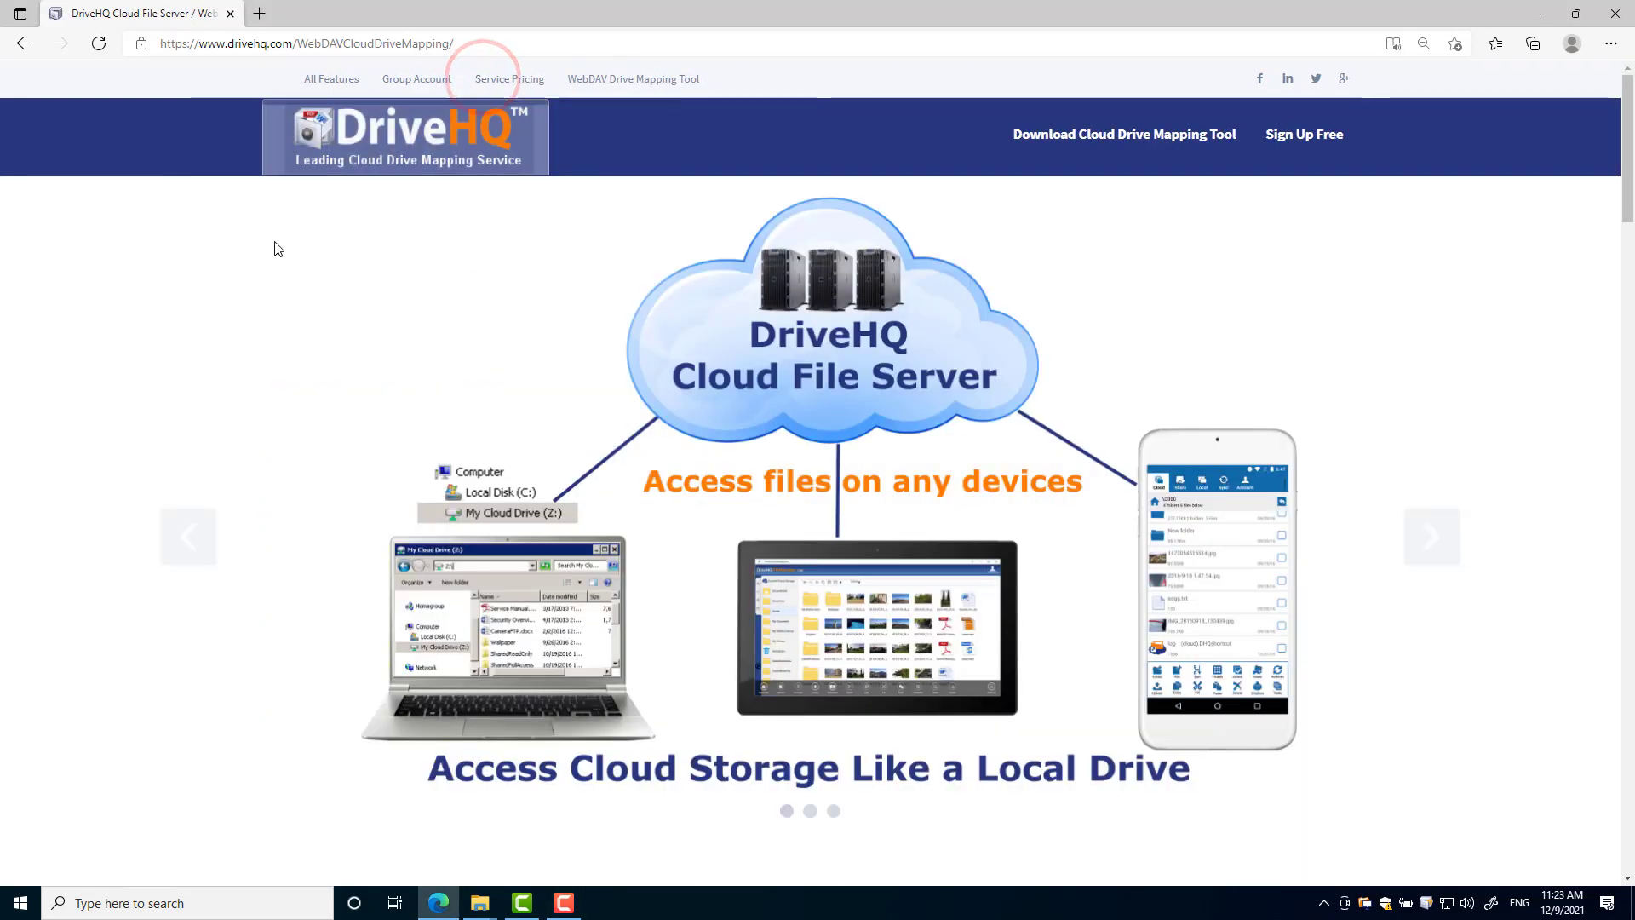